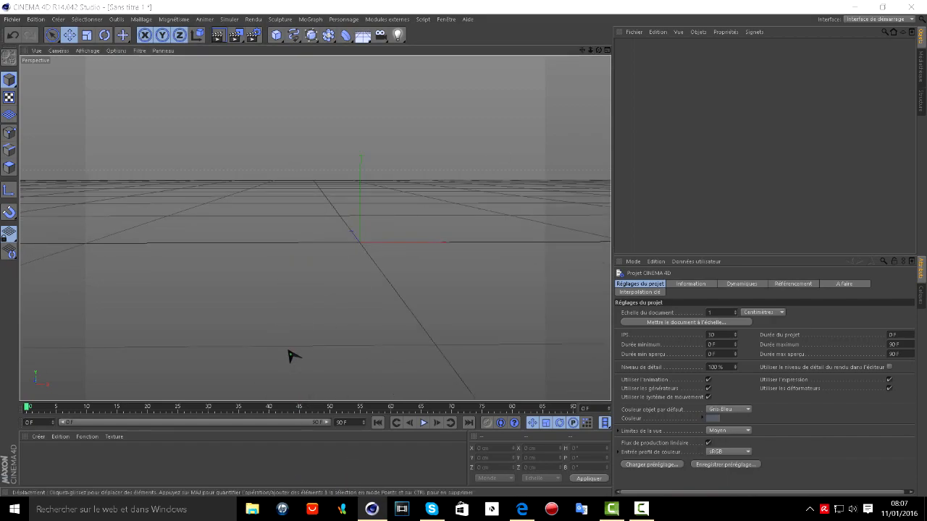
- Browse to the "tout le logo gfx" folder in File Explorer and preview the image Tehqaaa.png
{"action": "key", "text": "super+e"}
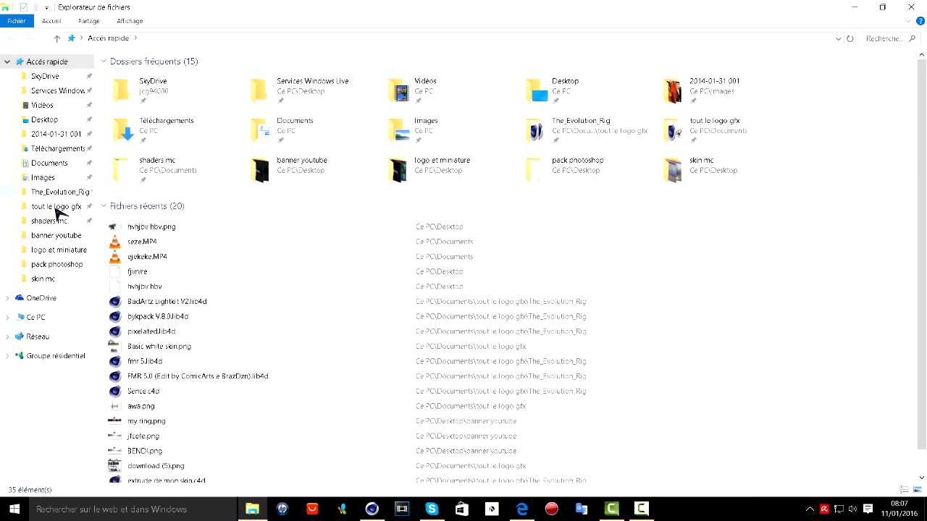
{"action": "left_click", "coordinate": [58, 207]}
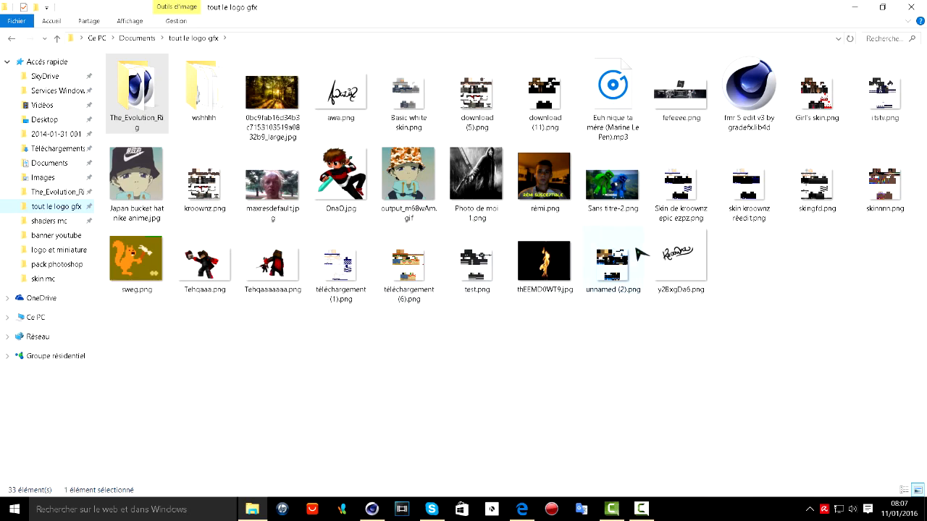
{"action": "double_click", "coordinate": [230, 266]}
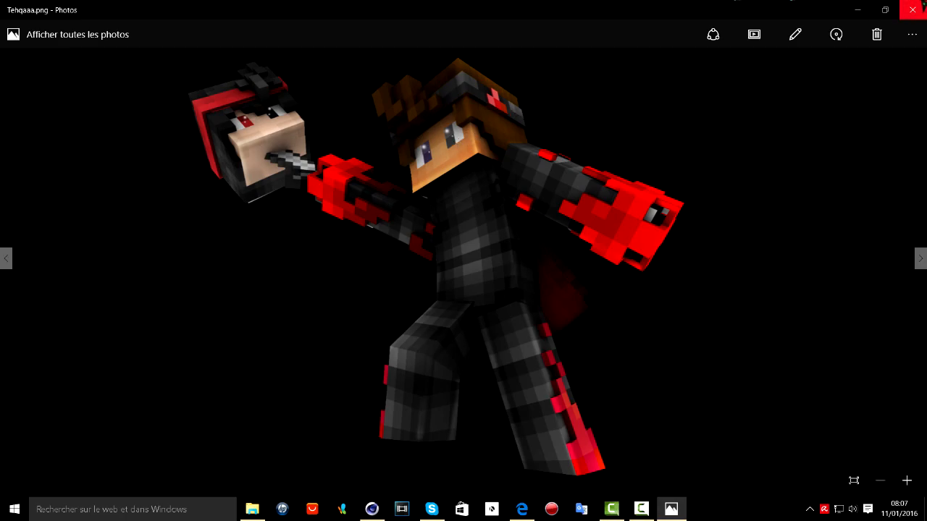
{"action": "left_click", "coordinate": [912, 10]}
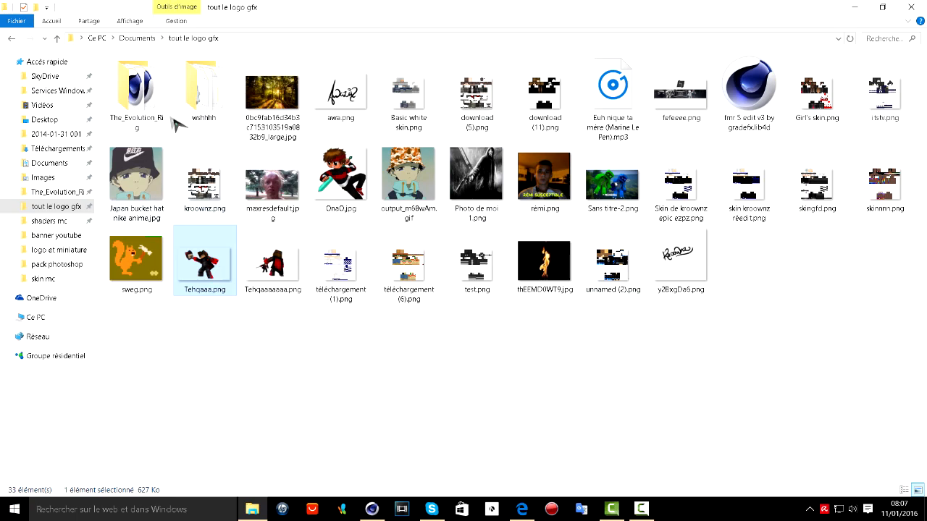
- Open the scene file "KROOWNZ CLIENT CHEAT DE KALITER.c4d" from the The_Evolution_Rig folder in Cinema 4D
{"action": "double_click", "coordinate": [138, 88]}
{"action": "scroll", "coordinate": [371, 210], "scroll_direction": "down", "scroll_amount": 1}
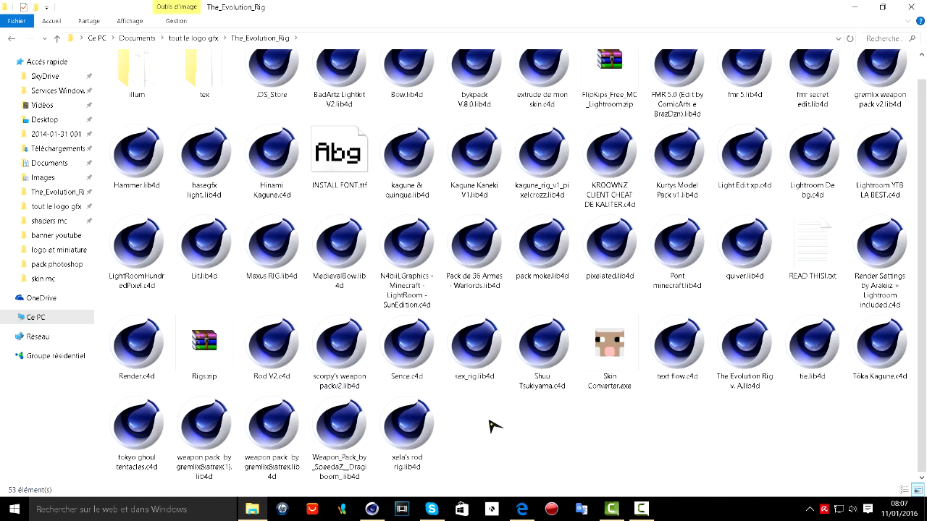
{"action": "left_click", "coordinate": [407, 351]}
{"action": "scroll", "coordinate": [406, 351], "scroll_direction": "up", "scroll_amount": 1}
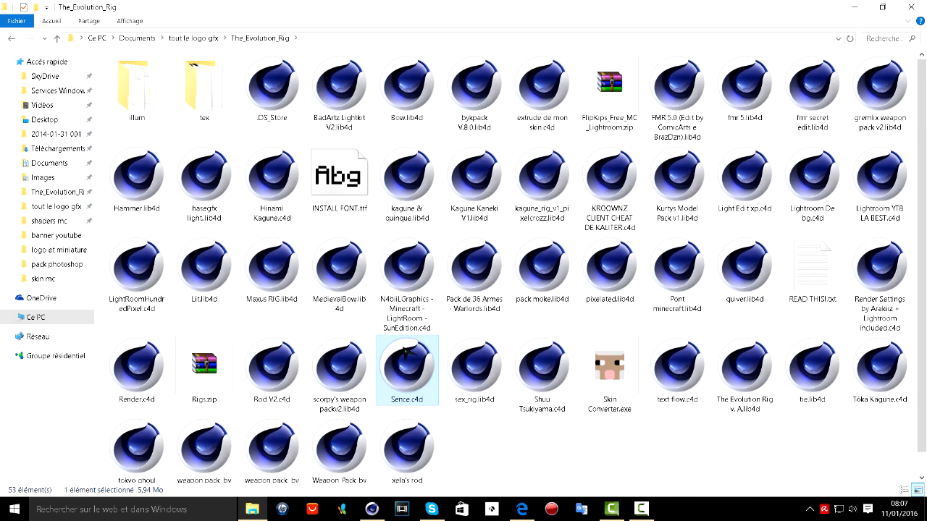
{"action": "scroll", "coordinate": [474, 313], "scroll_direction": "down", "scroll_amount": 1}
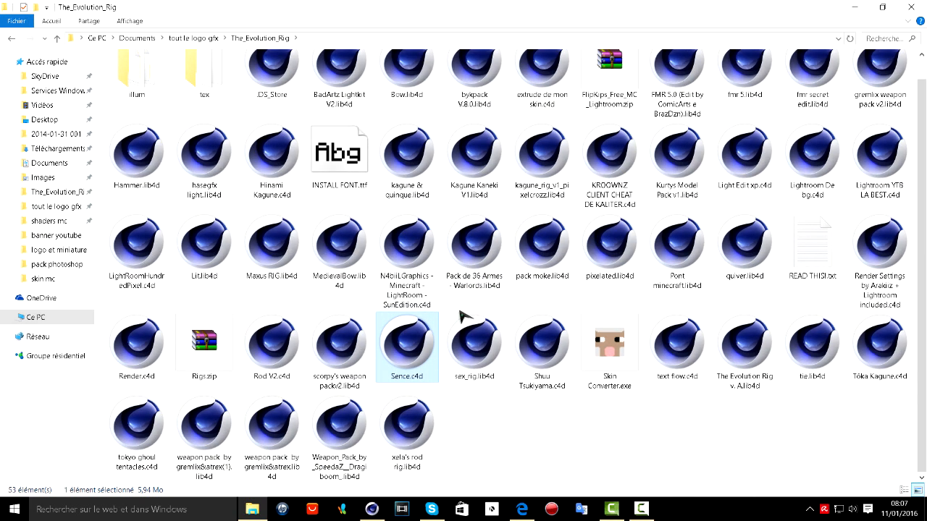
{"action": "left_click", "coordinate": [882, 474]}
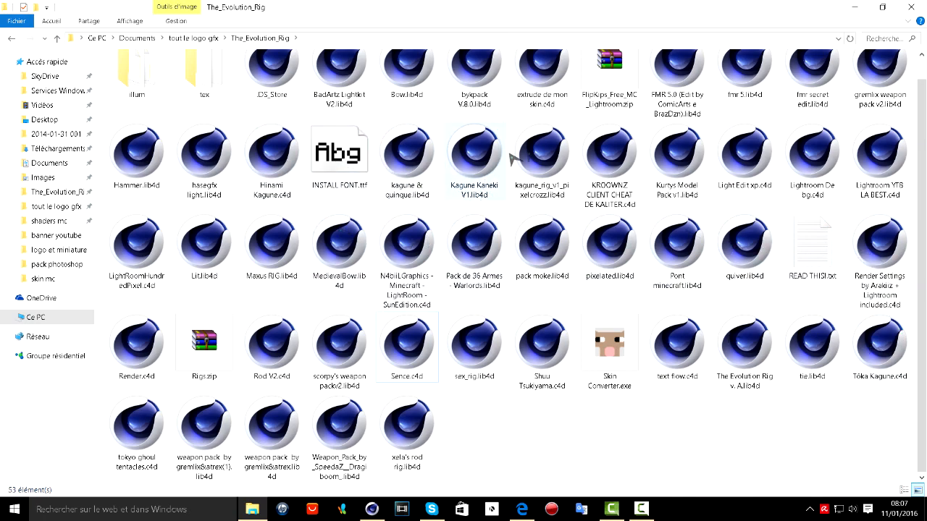
{"action": "scroll", "coordinate": [610, 163], "scroll_direction": "up", "scroll_amount": 1}
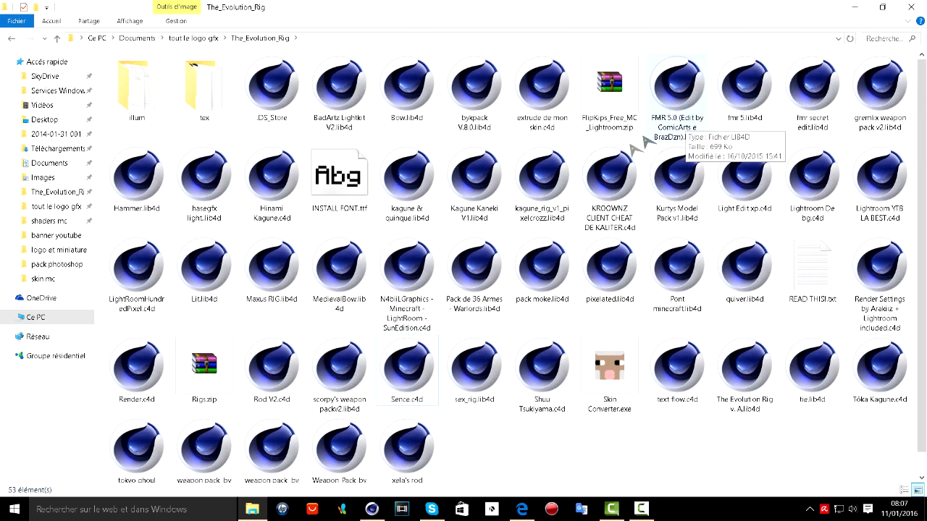
{"action": "left_click", "coordinate": [630, 184]}
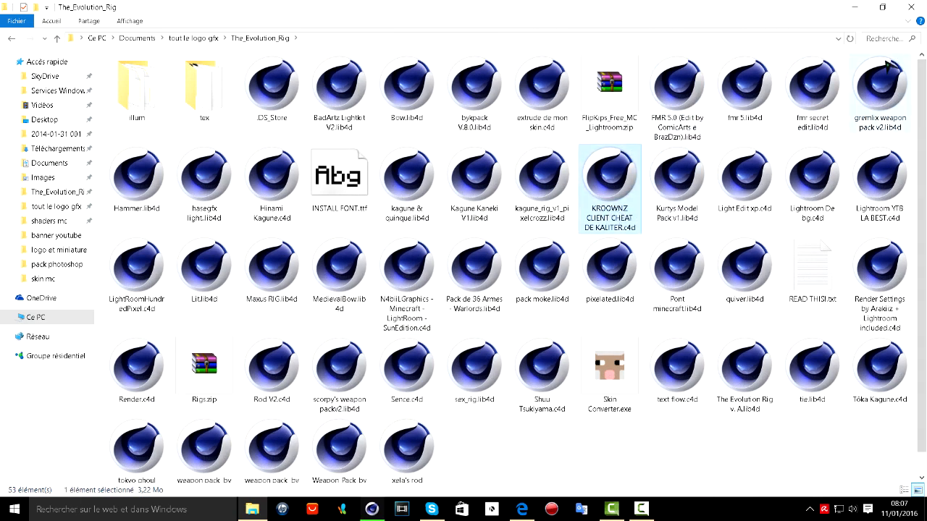
{"action": "left_click", "coordinate": [856, 7]}
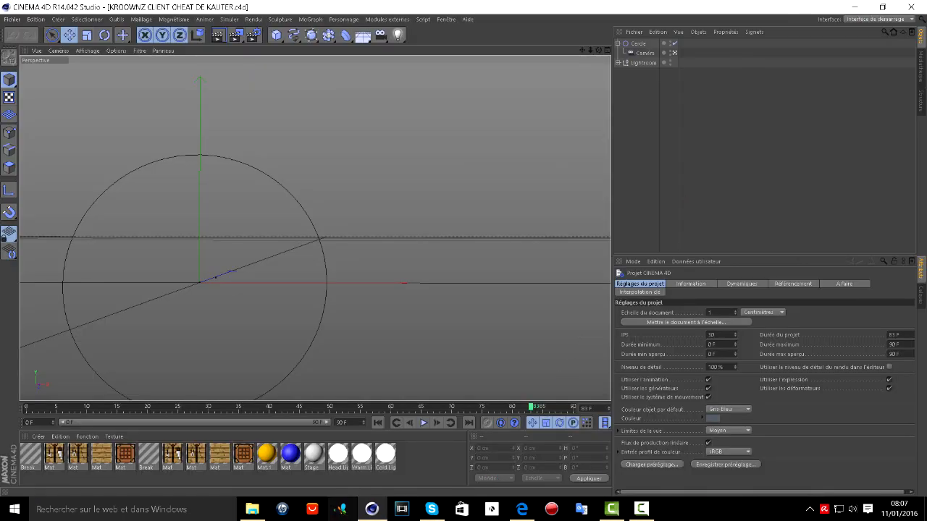
- Load the "fmr 5.lib4d" library from File Explorer and add its FMR 5.0 character rig to the scene
{"action": "left_click", "coordinate": [282, 509]}
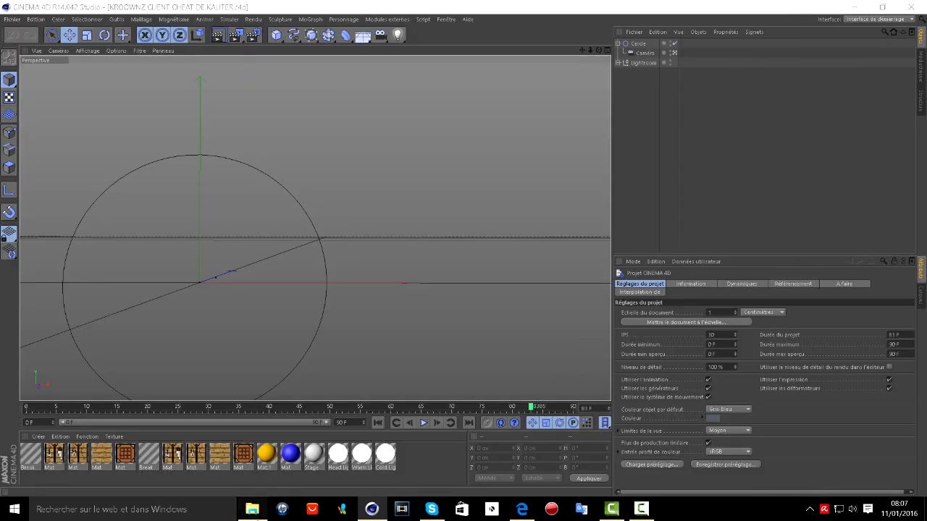
{"action": "left_click", "coordinate": [252, 509]}
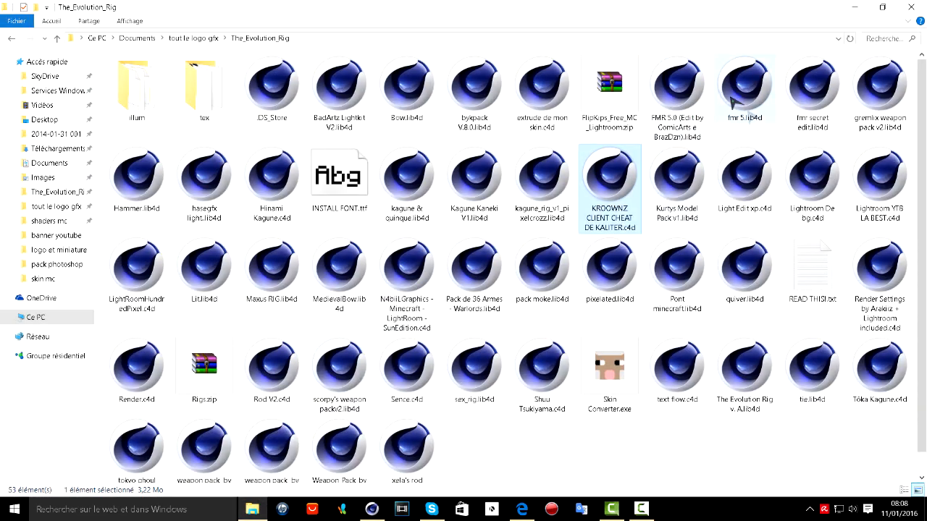
{"action": "left_click", "coordinate": [753, 105]}
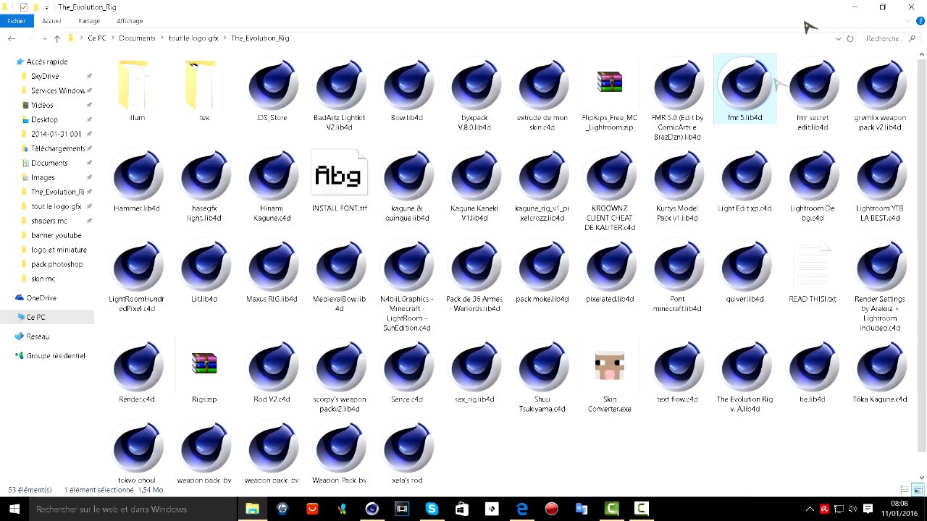
{"action": "left_click", "coordinate": [858, 3]}
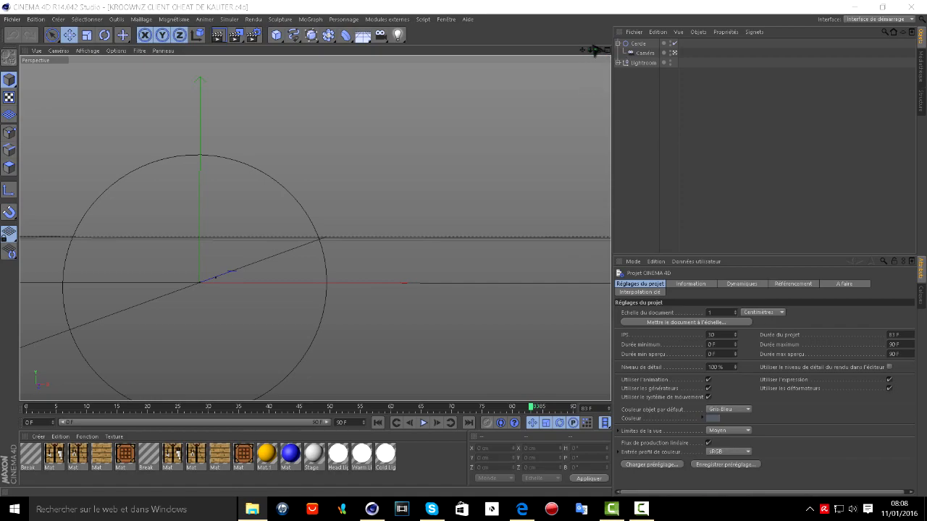
{"action": "left_click", "coordinate": [411, 91]}
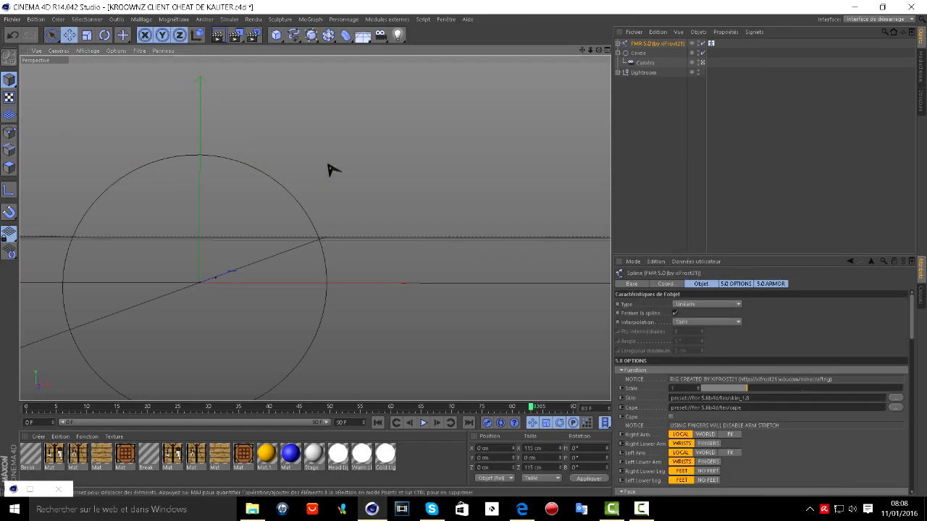
{"action": "scroll", "coordinate": [38, 266], "scroll_direction": "up", "scroll_amount": 4}
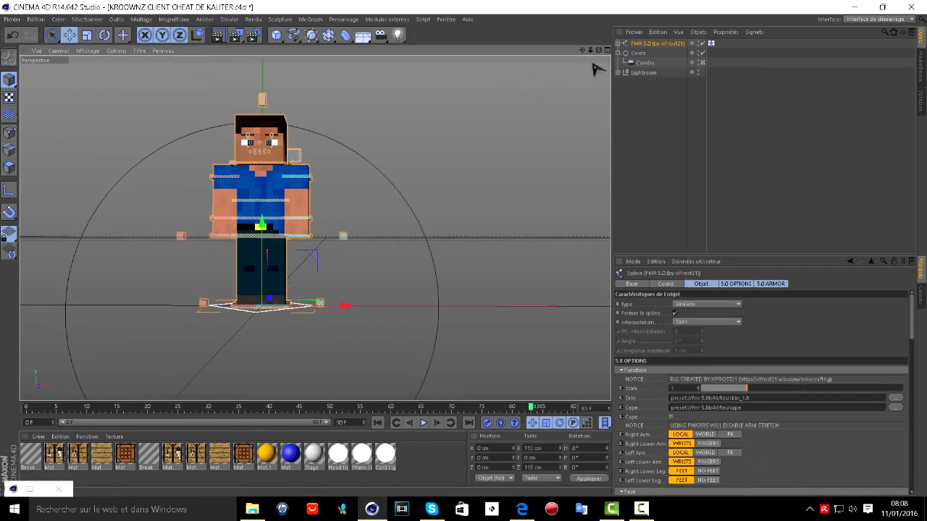
- Try to move the control at the end of the character's right arm, and undo the move
{"action": "left_click_drag", "start_coordinate": [599, 50], "coordinate": [713, 83]}
{"action": "left_click_drag", "start_coordinate": [314, 228], "coordinate": [314, 228]}
{"action": "left_click_drag", "start_coordinate": [582, 50], "coordinate": [315, 228]}
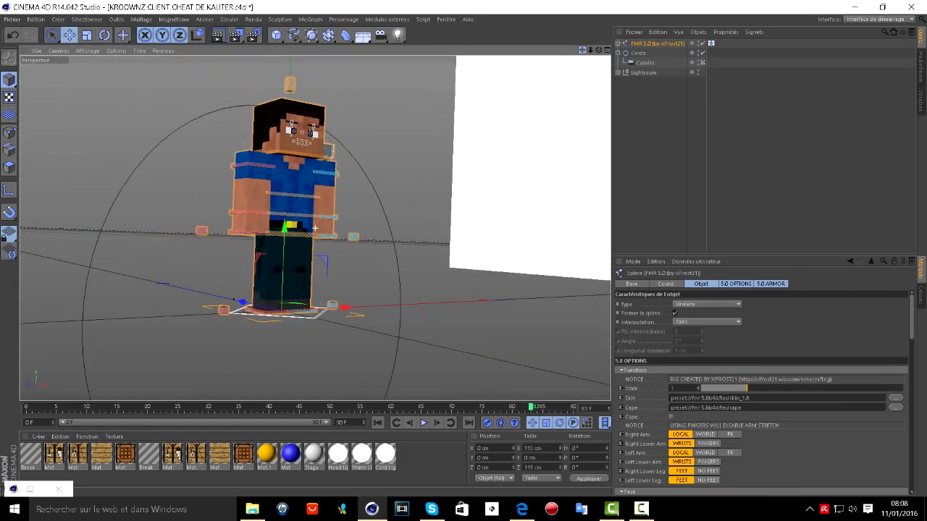
{"action": "left_click_drag", "start_coordinate": [599, 50], "coordinate": [314, 228]}
{"action": "scroll", "coordinate": [273, 162], "scroll_direction": "up", "scroll_amount": 3}
{"action": "mouse_move", "coordinate": [244, 262]}
{"action": "left_mouse_down"}
{"action": "mouse_move", "coordinate": [217, 252]}
{"action": "mouse_move", "coordinate": [213, 265]}
{"action": "mouse_move", "coordinate": [228, 269]}
{"action": "left_mouse_up"}
{"action": "left_click", "coordinate": [13, 34]}
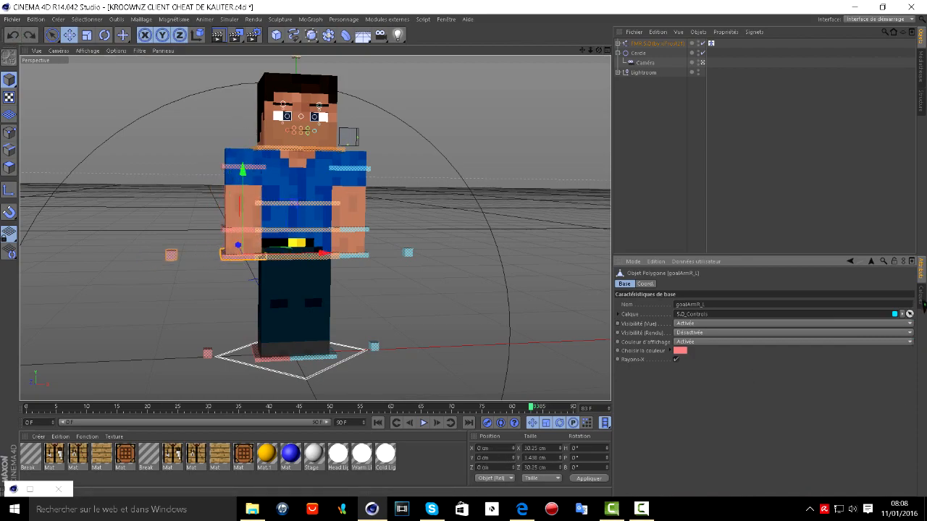
- Unlock the rig's 5.0_Body layer and select both arm meshes of the character
{"action": "left_click", "coordinate": [921, 300]}
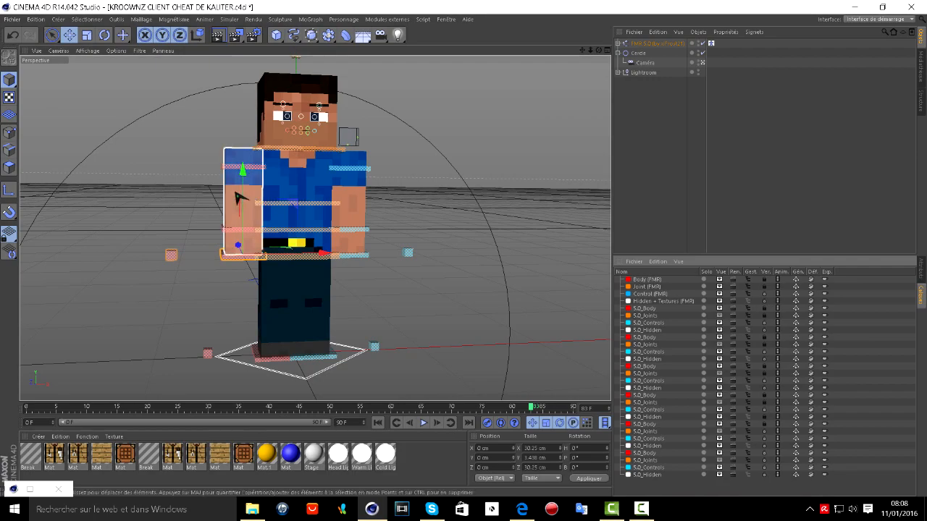
{"action": "left_click", "coordinate": [239, 197]}
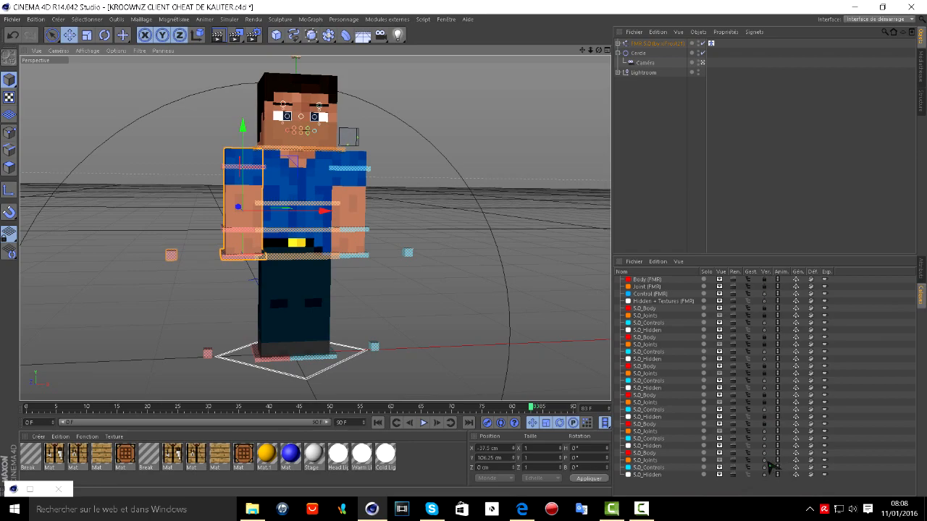
{"action": "left_click", "coordinate": [767, 462]}
{"action": "left_click", "coordinate": [766, 454]}
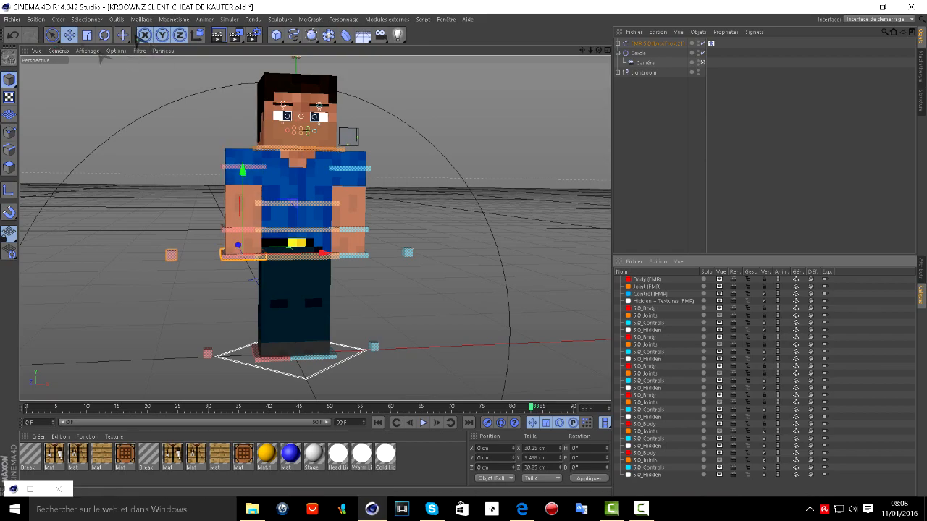
{"action": "left_click", "coordinate": [235, 197], "text": "shift"}
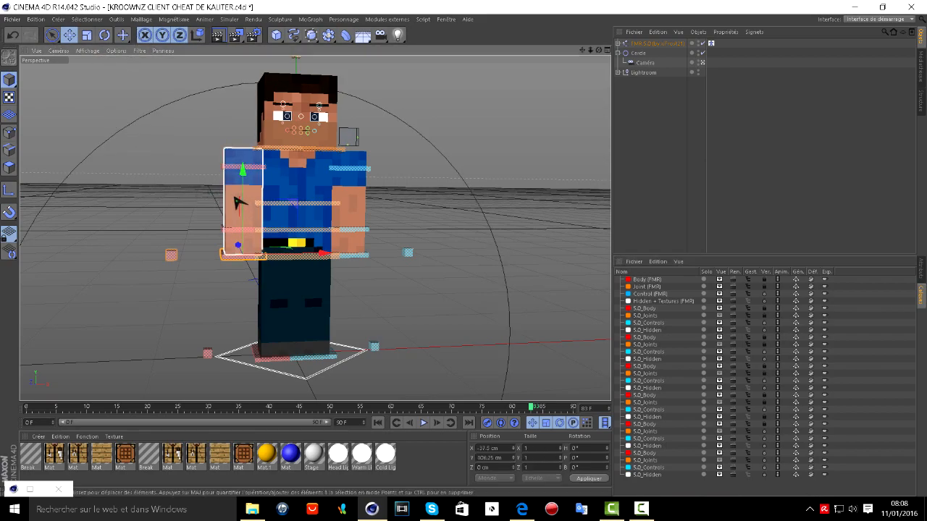
{"action": "left_click", "coordinate": [360, 199], "text": "shift"}
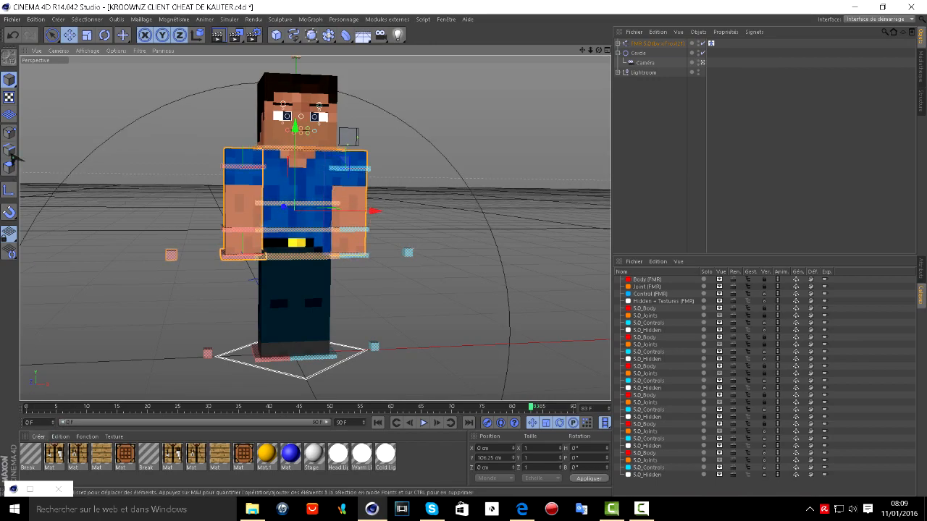
- Switch to polygon mode and select several front faces of the right sleeve with Live Selection
{"action": "left_click", "coordinate": [52, 35]}
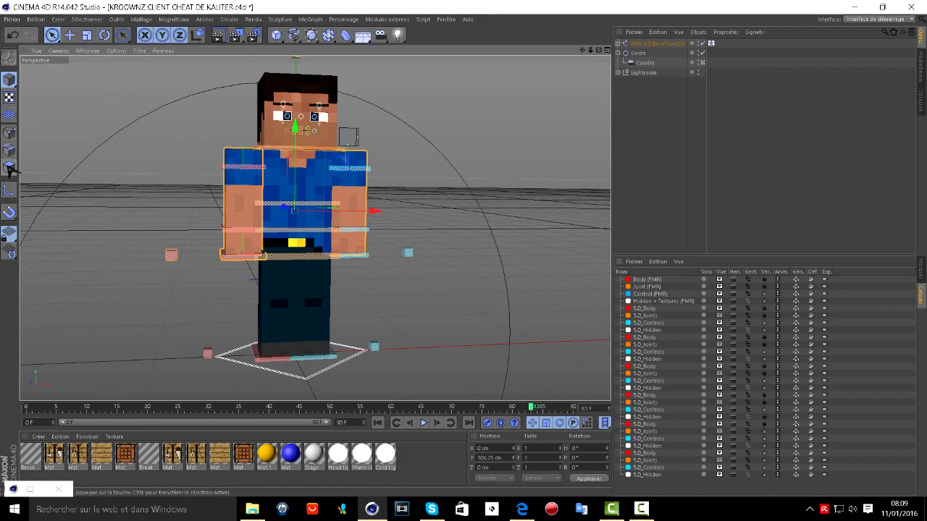
{"action": "left_click", "coordinate": [9, 169]}
{"action": "left_click", "coordinate": [392, 82]}
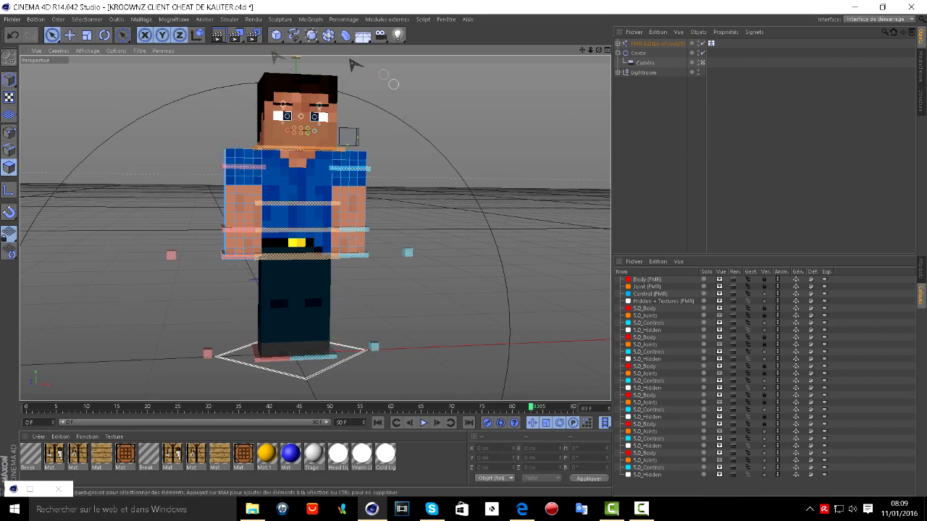
{"action": "right_click_drag", "start_coordinate": [106, 127], "coordinate": [246, 187], "text": "alt"}
{"action": "scroll", "coordinate": [257, 190], "scroll_direction": "up", "scroll_amount": 2}
{"action": "scroll", "coordinate": [275, 155], "scroll_direction": "up", "scroll_amount": 2}
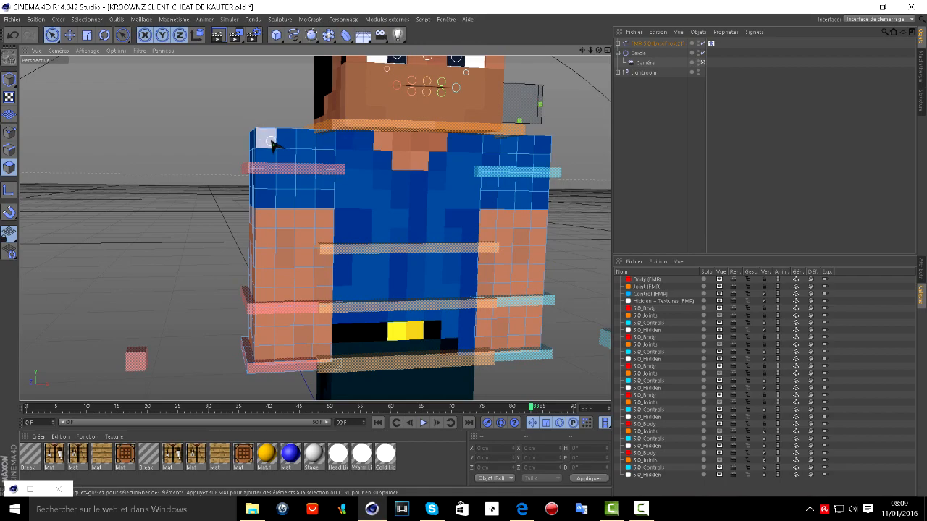
{"action": "scroll", "coordinate": [279, 145], "scroll_direction": "up", "scroll_amount": 3}
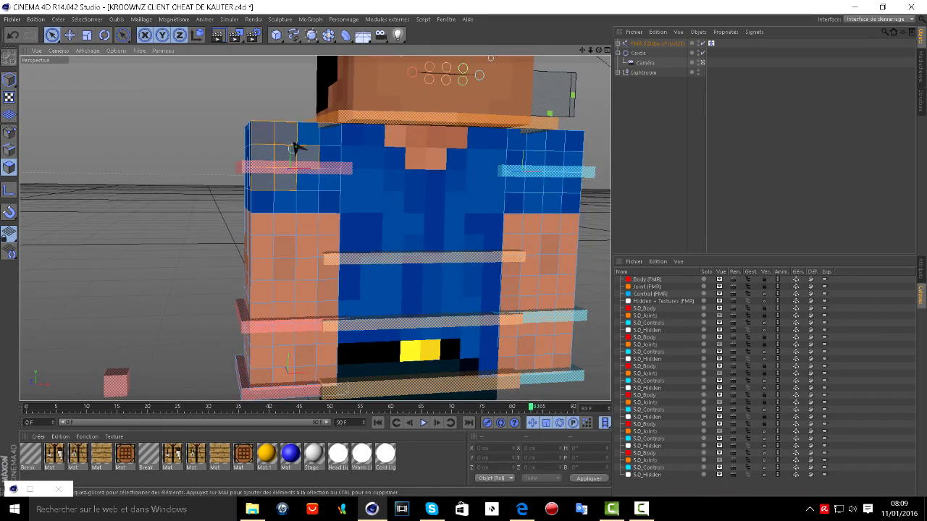
{"action": "left_click", "coordinate": [290, 136]}
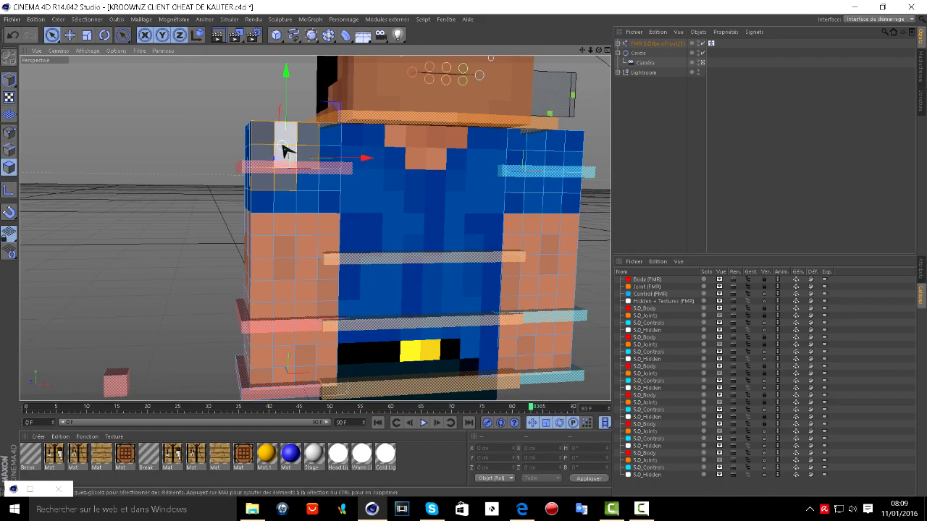
- Select the four horizontal polygon loops of the right sleeve with Loop Selection
{"action": "key", "text": "u"}
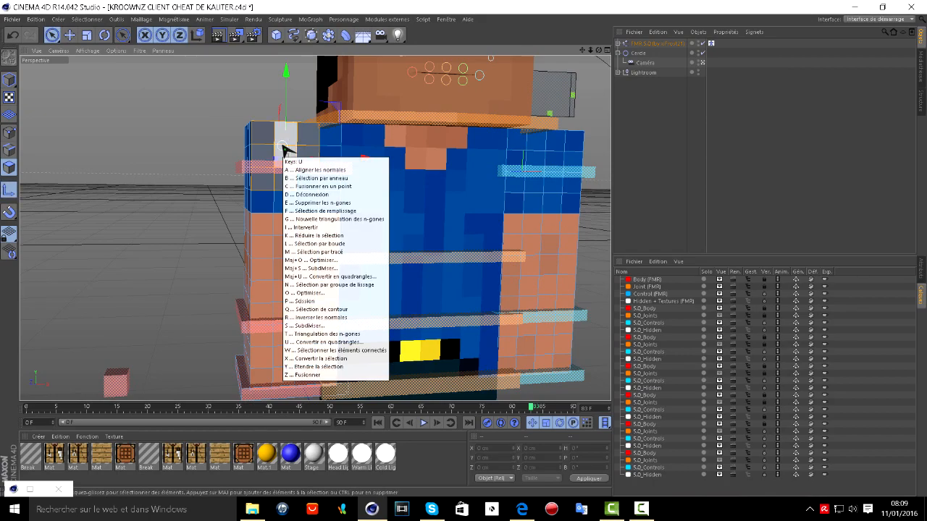
{"action": "key", "text": "l"}
{"action": "key", "text": "u"}
{"action": "key", "text": "l"}
{"action": "key", "text": "u"}
{"action": "key", "text": "l"}
{"action": "key", "text": "u"}
{"action": "key", "text": "l"}
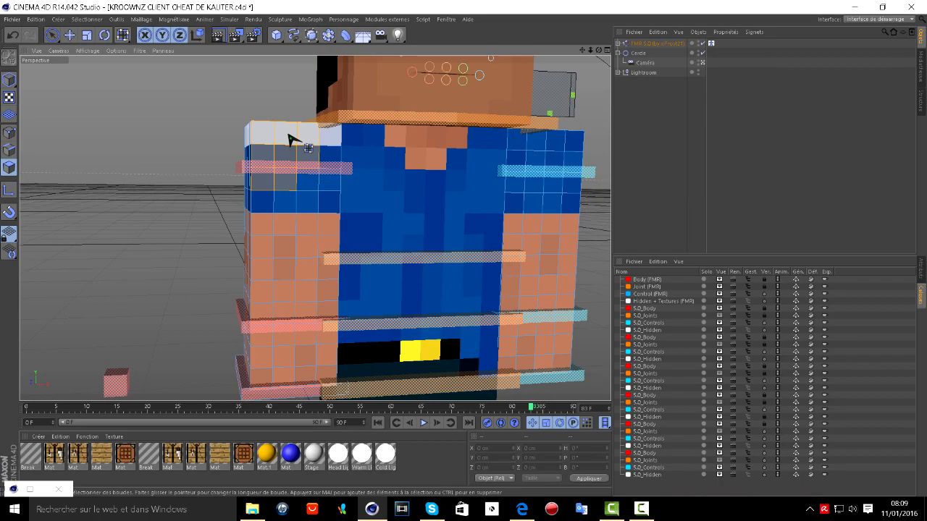
{"action": "left_click", "coordinate": [289, 138]}
{"action": "left_click", "coordinate": [289, 156], "text": "shift"}
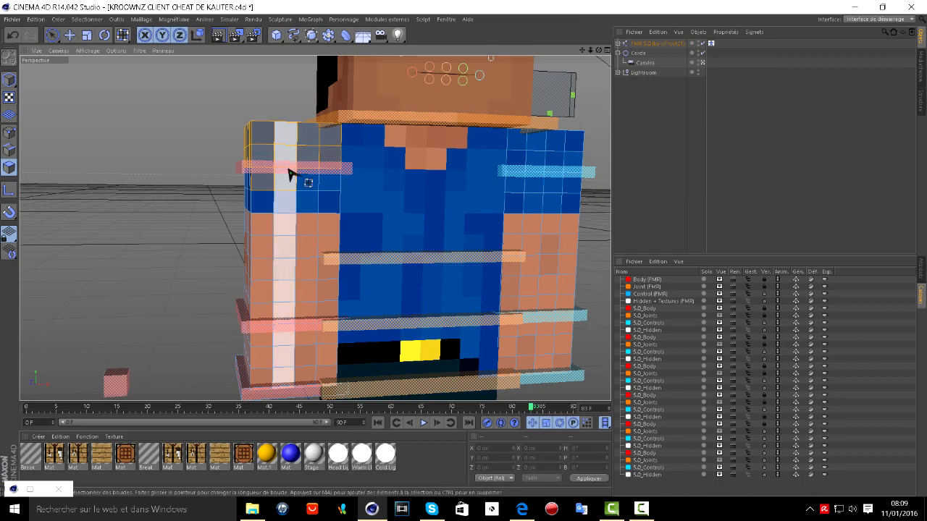
{"action": "left_click", "coordinate": [282, 186], "text": "shift"}
{"action": "left_click", "coordinate": [288, 203], "text": "shift"}
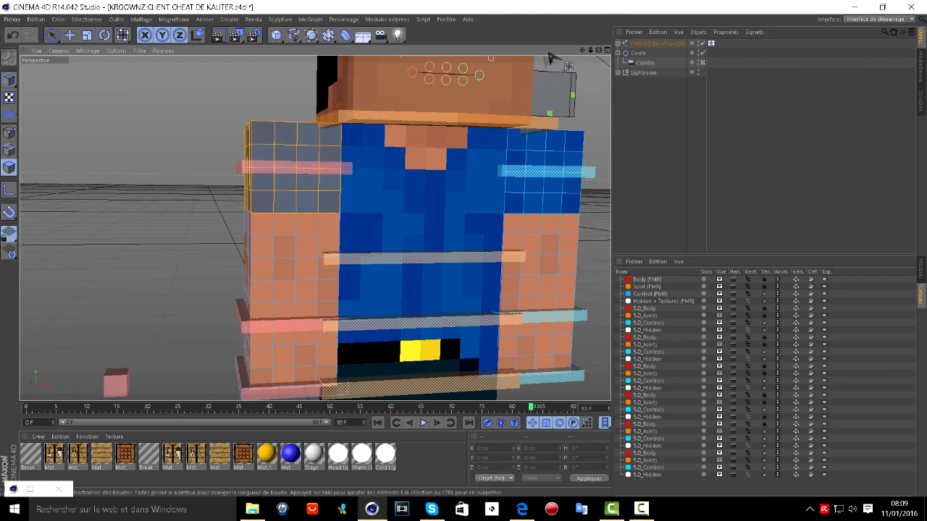
- Add the four horizontal polygon loops of the left sleeve to the selection
{"action": "left_click", "coordinate": [535, 143], "text": "shift"}
{"action": "left_click", "coordinate": [542, 163], "text": "shift"}
{"action": "left_click", "coordinate": [559, 189], "text": "shift"}
{"action": "left_click", "coordinate": [557, 205], "text": "shift"}
- Add the top shoulder faces of both sleeves to the polygon selection with Live Selection
{"action": "key", "text": "e"}
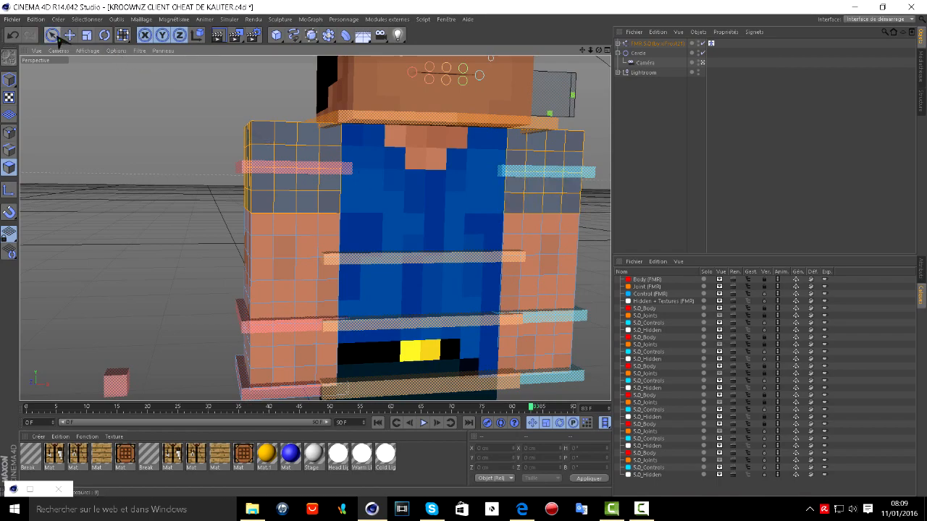
{"action": "left_click_drag", "start_coordinate": [599, 50], "coordinate": [713, 145]}
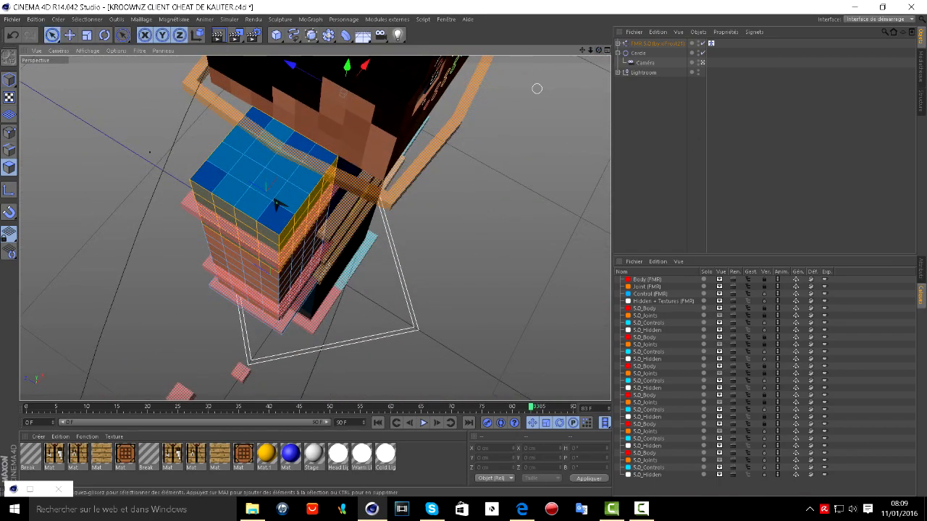
{"action": "mouse_move", "coordinate": [265, 131]}
{"action": "left_mouse_down", "text": "shift"}
{"action": "mouse_move", "coordinate": [213, 186]}
{"action": "mouse_move", "coordinate": [299, 160]}
{"action": "mouse_move", "coordinate": [261, 181]}
{"action": "left_mouse_up", "text": "shift"}
{"action": "scroll", "coordinate": [261, 181], "scroll_direction": "down", "scroll_amount": 2}
{"action": "mouse_move", "coordinate": [599, 49]}
{"action": "left_mouse_down"}
{"action": "mouse_move", "coordinate": [603, 58]}
{"action": "mouse_move", "coordinate": [449, 20]}
{"action": "left_mouse_up"}
{"action": "mouse_move", "coordinate": [468, 126]}
{"action": "left_mouse_down", "text": "shift"}
{"action": "mouse_move", "coordinate": [439, 138]}
{"action": "mouse_move", "coordinate": [493, 141]}
{"action": "mouse_move", "coordinate": [506, 124]}
{"action": "mouse_move", "coordinate": [543, 132]}
{"action": "left_mouse_up", "text": "shift"}
{"action": "left_click_drag", "start_coordinate": [517, 245], "coordinate": [506, 253], "text": "shift"}
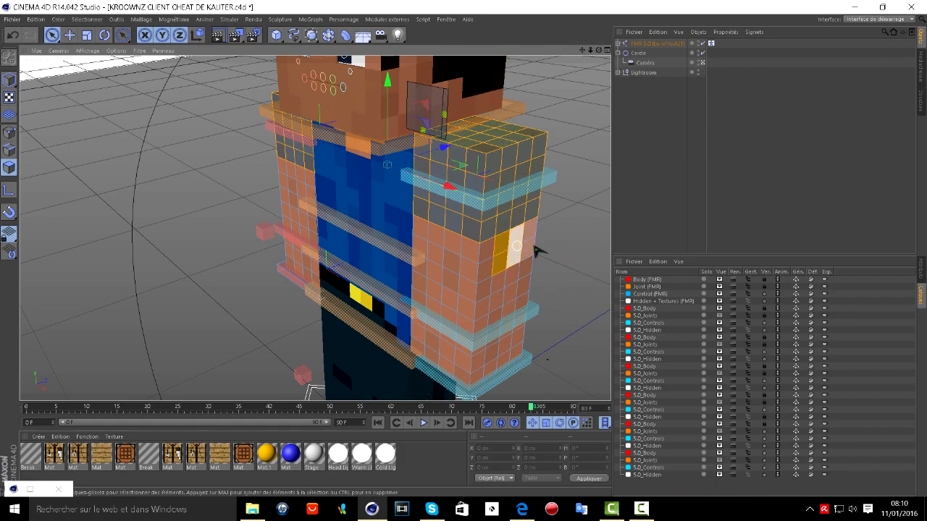
- Undo the accidental deselection and remove the stray skin faces below the left sleeve from the selection
{"action": "left_click", "coordinate": [582, 161]}
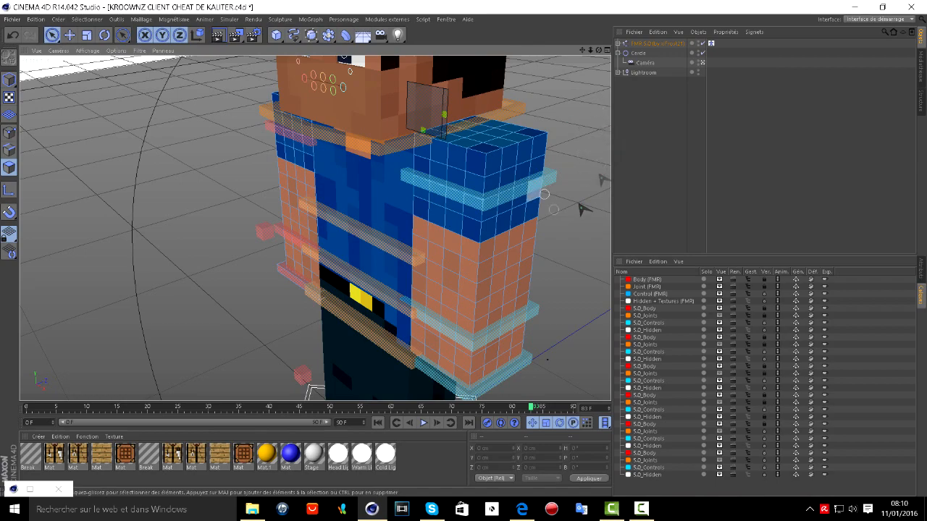
{"action": "key", "text": "ctrl+z"}
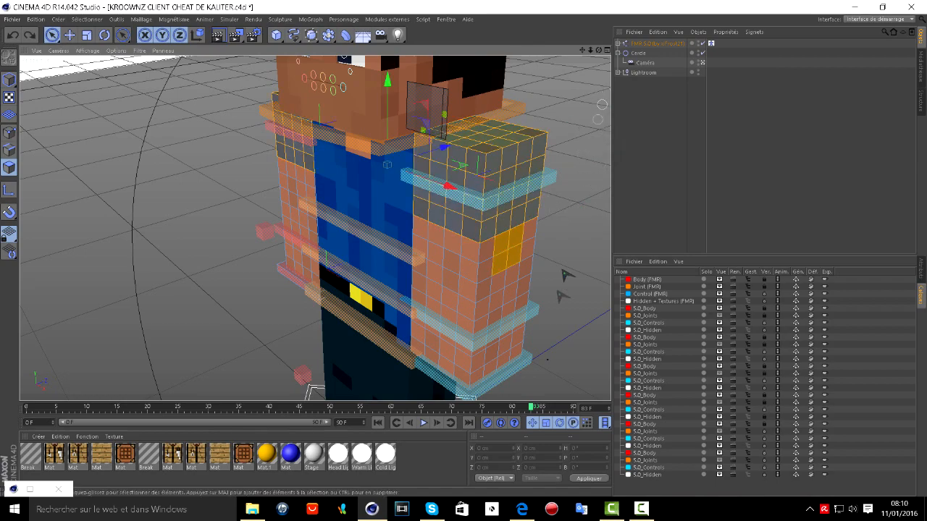
{"action": "left_click_drag", "start_coordinate": [515, 244], "coordinate": [507, 247], "text": "ctrl"}
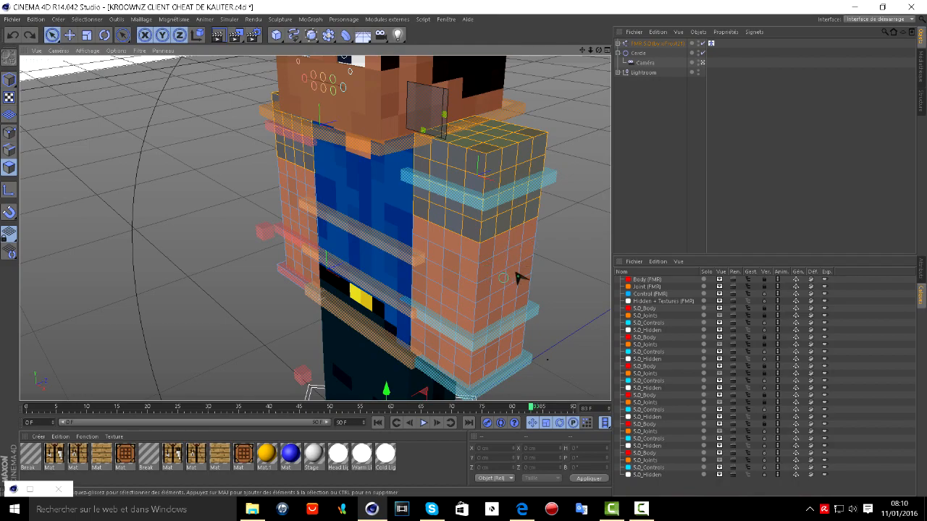
- Extrude the selected sleeve polygons of both arms with an offset of 2 cm
{"action": "scroll", "coordinate": [521, 265], "scroll_direction": "down", "scroll_amount": 3}
{"action": "left_click_drag", "start_coordinate": [599, 50], "coordinate": [694, 36]}
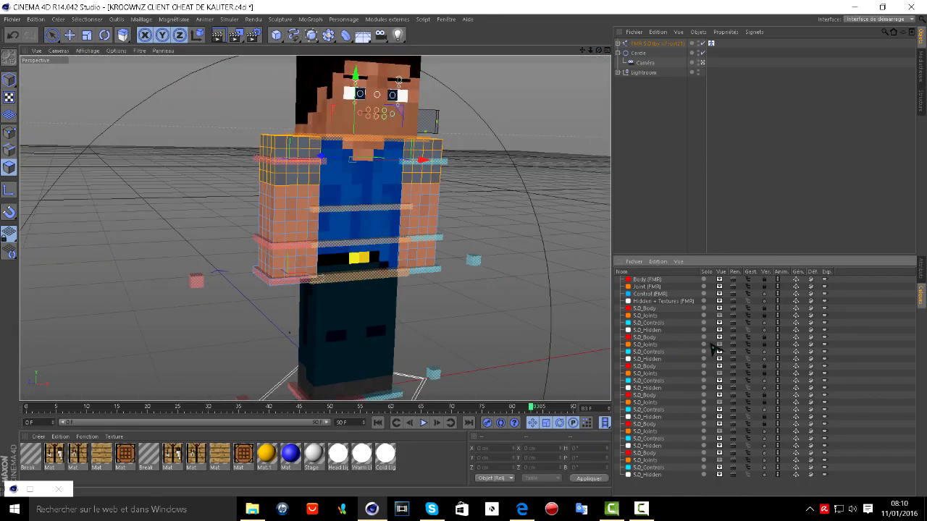
{"action": "key", "text": "d"}
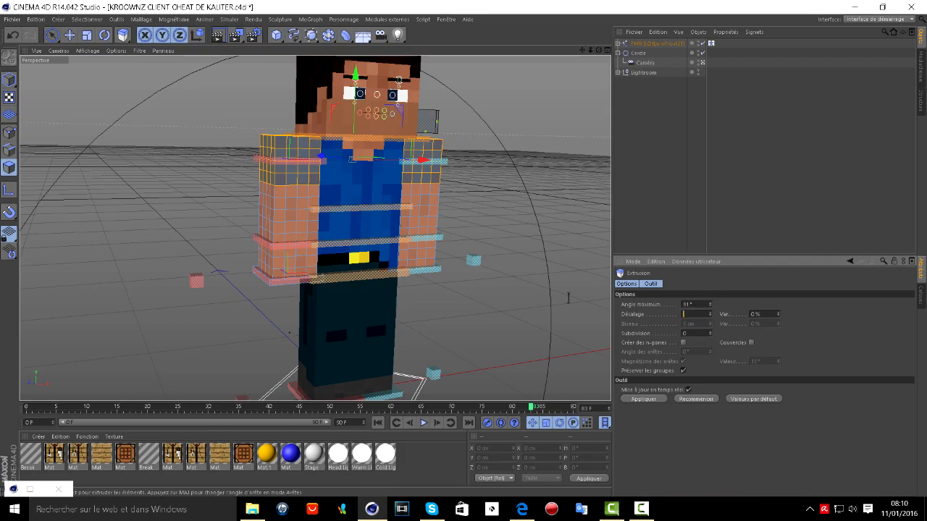
{"action": "key", "text": "Return"}
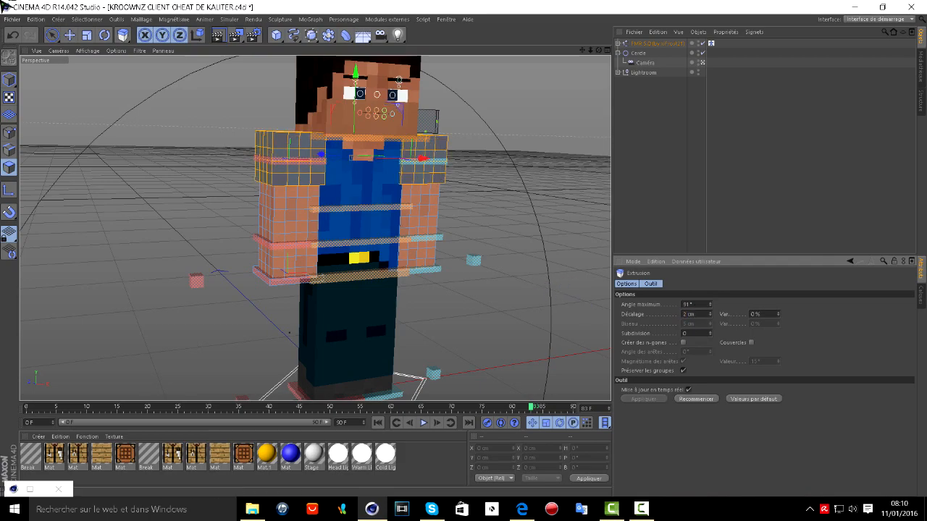
- Switch to model mode and select the torso mesh with Live Selection
{"action": "left_click", "coordinate": [52, 35]}
{"action": "left_click", "coordinate": [9, 80]}
{"action": "scroll", "coordinate": [240, 206], "scroll_direction": "down", "scroll_amount": 2}
{"action": "left_click_drag", "start_coordinate": [598, 50], "coordinate": [680, 13]}
{"action": "left_click_drag", "start_coordinate": [314, 228], "coordinate": [348, 186]}
{"action": "left_click", "coordinate": [348, 187]}
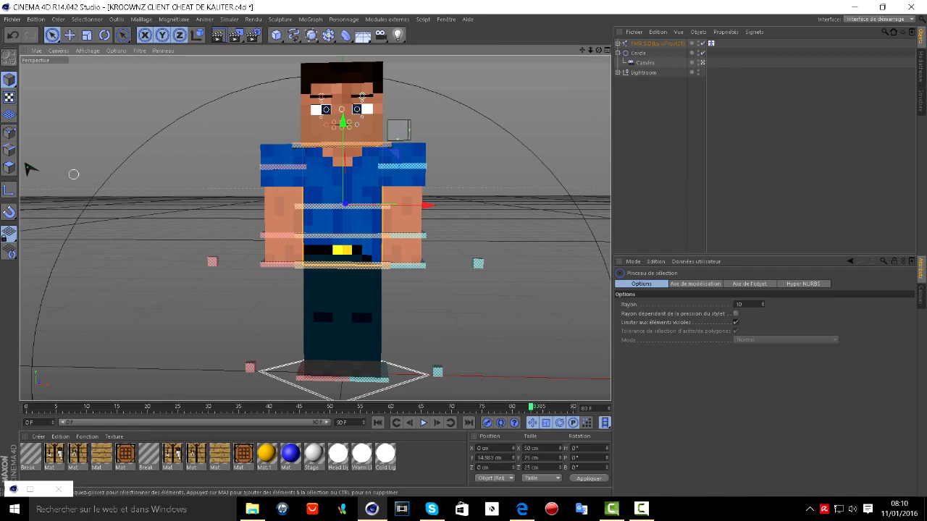
- Select the blue shirt polygons on the front of the torso in polygon mode, leaving out the neckline skin
{"action": "left_click", "coordinate": [8, 167]}
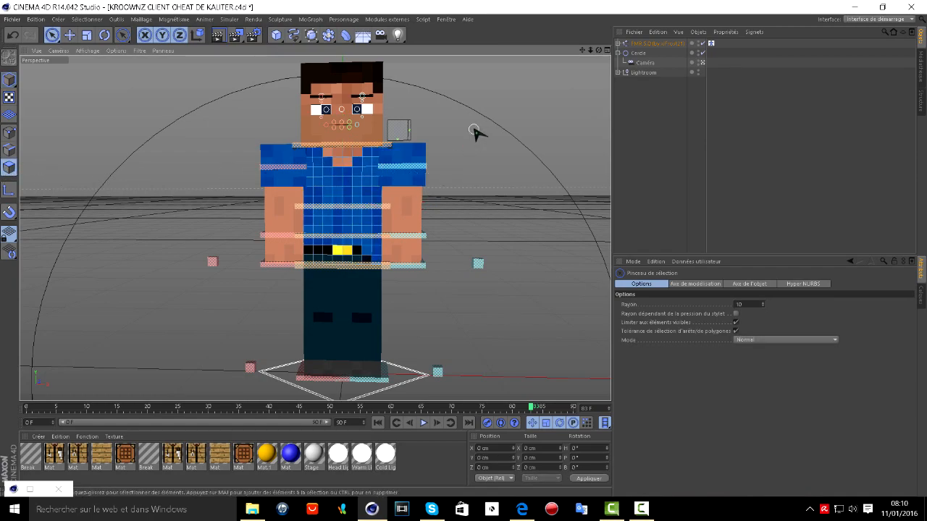
{"action": "scroll", "coordinate": [474, 130], "scroll_direction": "up", "scroll_amount": 3}
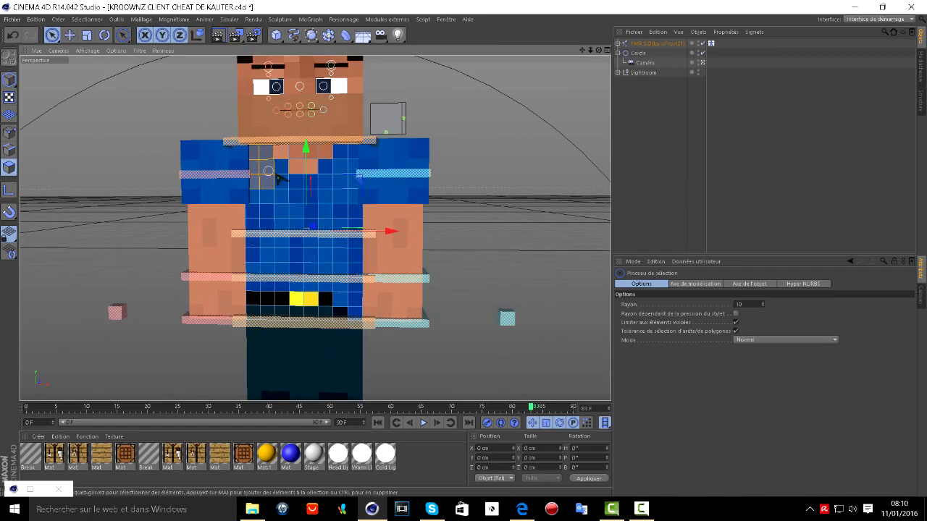
{"action": "left_click_drag", "start_coordinate": [334, 168], "coordinate": [331, 151]}
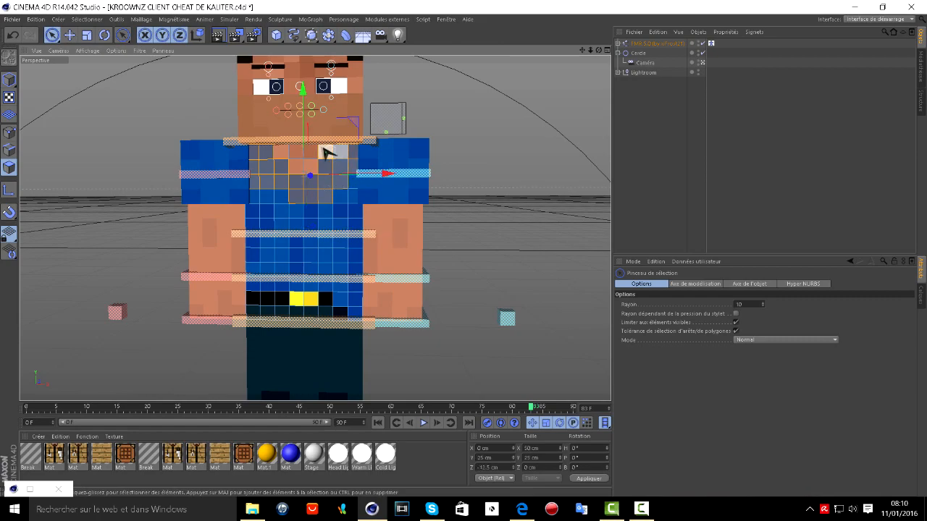
{"action": "mouse_move", "coordinate": [352, 212]}
{"action": "left_mouse_down", "text": "shift"}
{"action": "mouse_move", "coordinate": [357, 270]}
{"action": "mouse_move", "coordinate": [275, 283]}
{"action": "mouse_move", "coordinate": [249, 237]}
{"action": "mouse_move", "coordinate": [294, 270]}
{"action": "mouse_move", "coordinate": [305, 244]}
{"action": "left_mouse_up", "text": "shift"}
{"action": "left_click_drag", "start_coordinate": [277, 198], "coordinate": [275, 198], "text": "shift"}
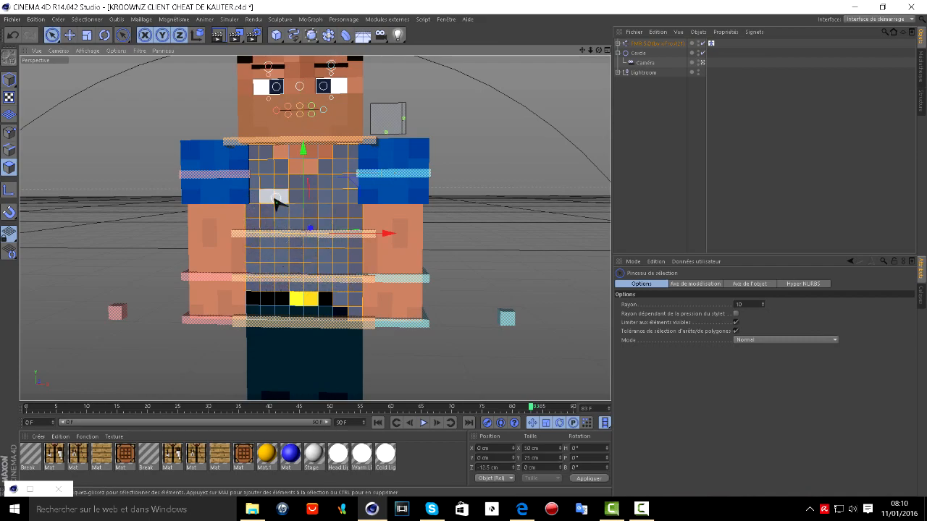
- Add the horizontal polygon loops around the torso, from the chest down to the waist, with Loop Selection
{"action": "key", "text": "u"}
{"action": "key", "text": "l"}
{"action": "key", "text": "u"}
{"action": "key", "text": "l"}
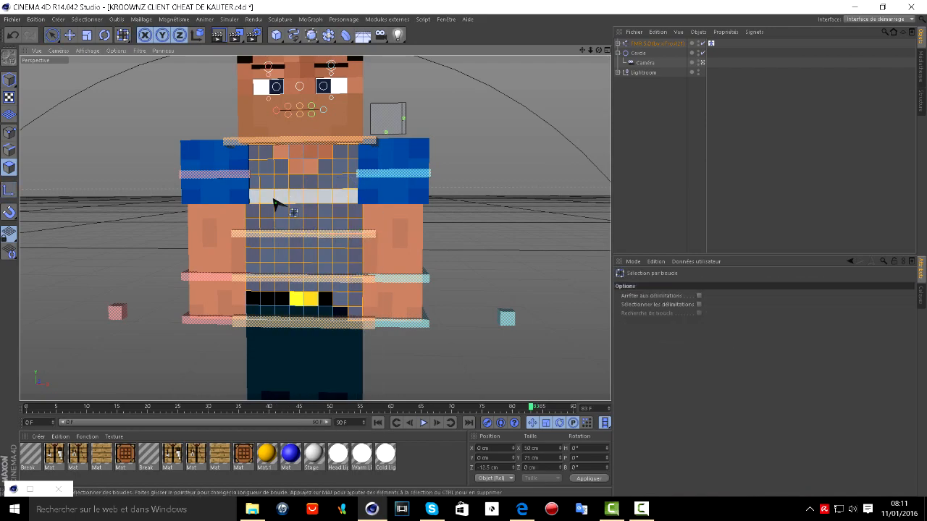
{"action": "left_click", "coordinate": [275, 198], "text": "shift"}
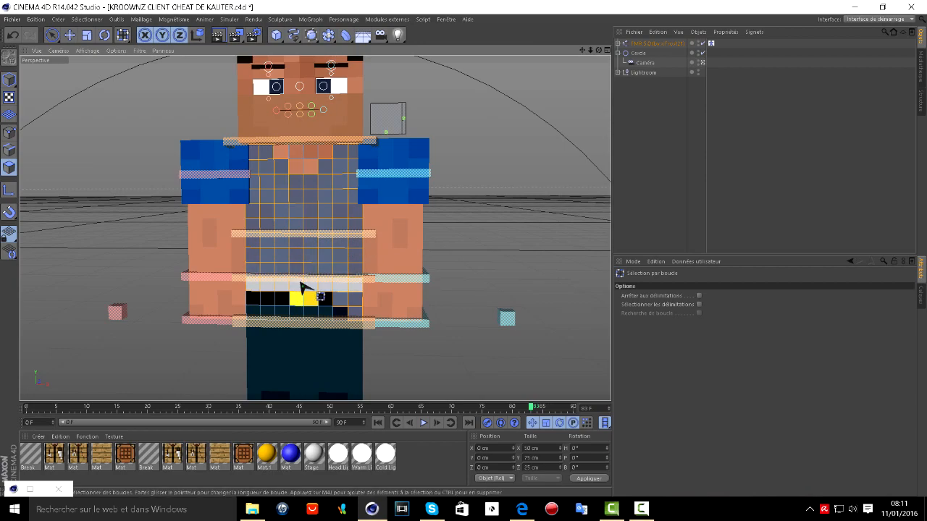
{"action": "left_click", "coordinate": [302, 310]}
- Spread both arms out sideways to shoulder height by moving their hand controllers in model mode
{"action": "left_click", "coordinate": [51, 35]}
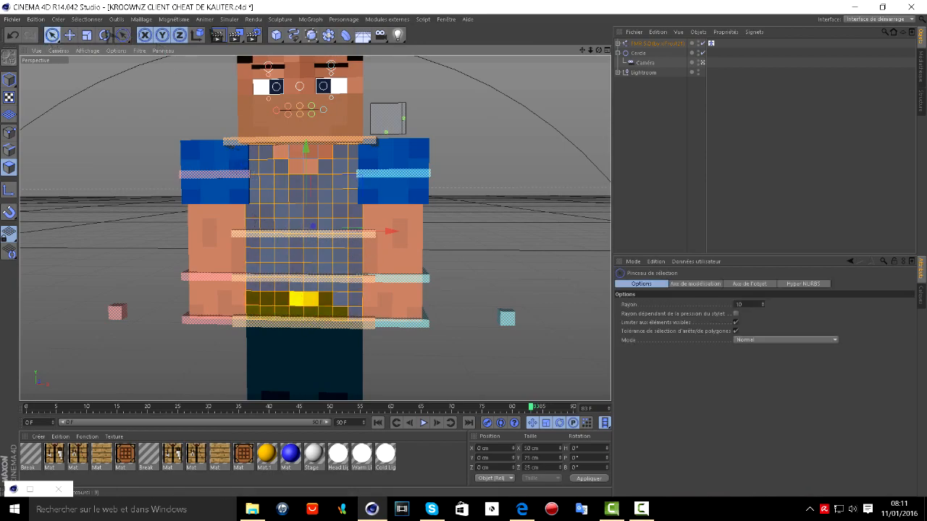
{"action": "left_click_drag", "start_coordinate": [600, 50], "coordinate": [637, 57]}
{"action": "left_click", "coordinate": [9, 80]}
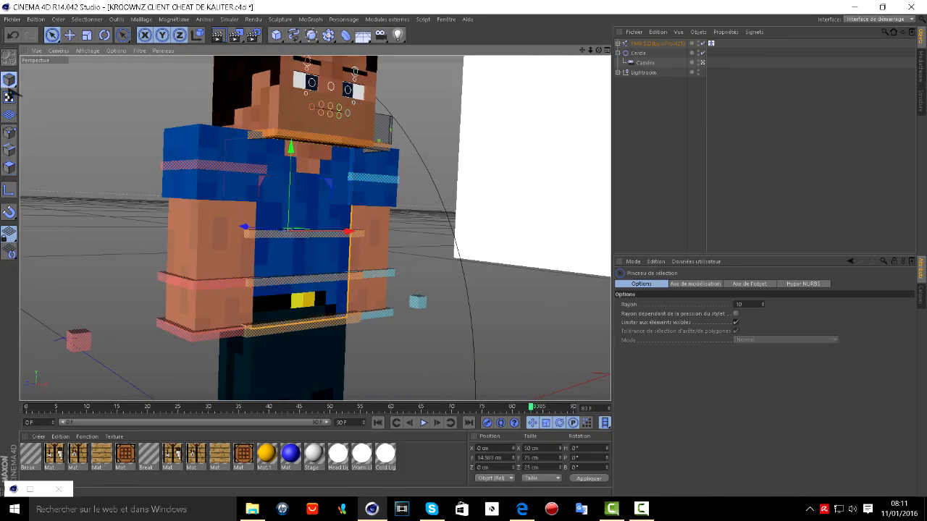
{"action": "left_click", "coordinate": [199, 326]}
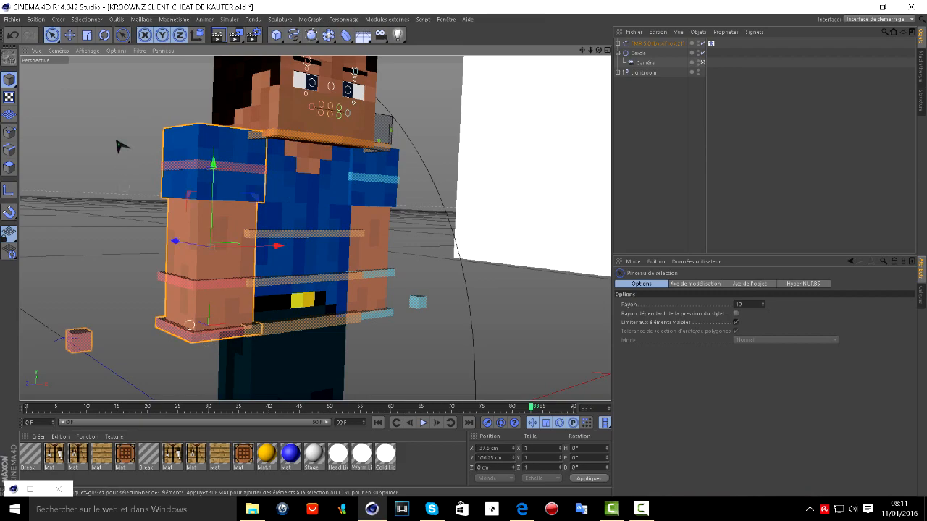
{"action": "key", "text": "e"}
{"action": "left_click", "coordinate": [187, 340]}
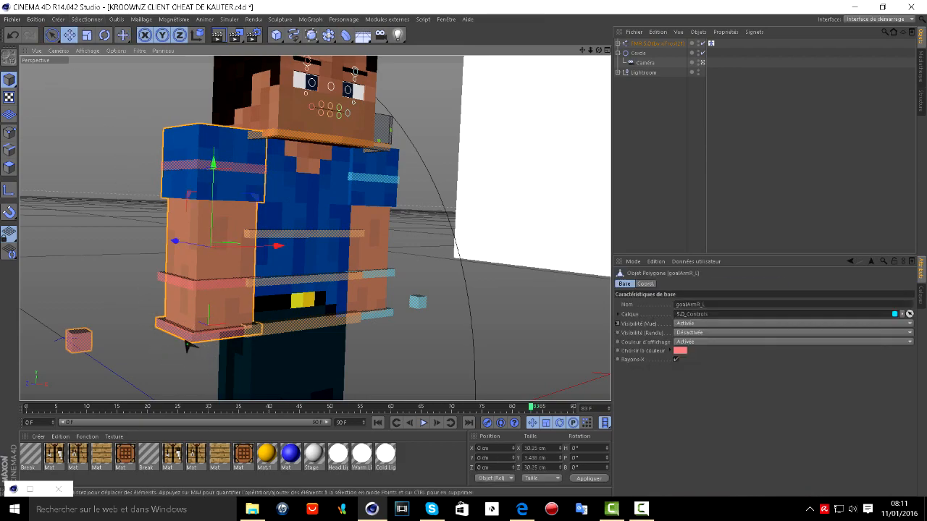
{"action": "left_click_drag", "start_coordinate": [187, 342], "coordinate": [22, 201]}
{"action": "left_click_drag", "start_coordinate": [387, 319], "coordinate": [538, 158]}
{"action": "left_click_drag", "start_coordinate": [599, 50], "coordinate": [467, 57]}
{"action": "left_click_drag", "start_coordinate": [483, 170], "coordinate": [534, 213]}
{"action": "scroll", "coordinate": [325, 275], "scroll_direction": "down", "scroll_amount": 2}
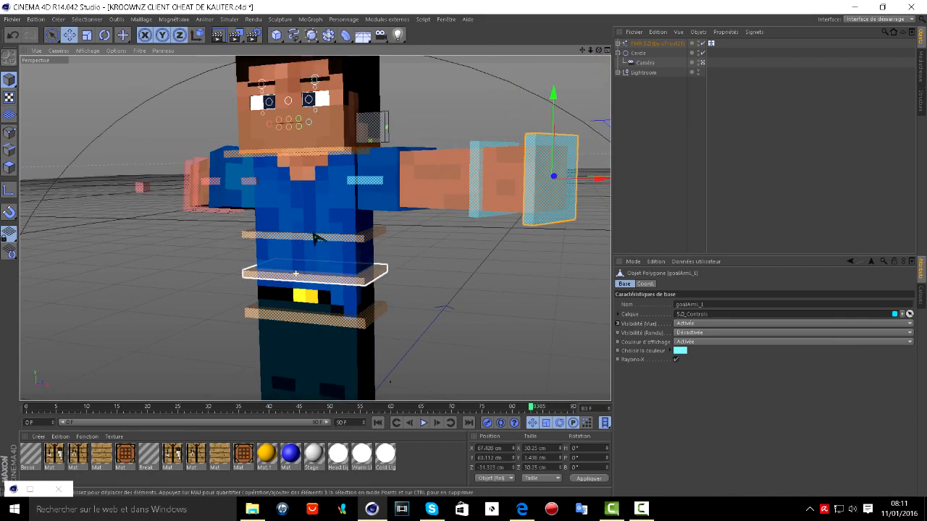
- Reselect the torso in polygon mode and add the top row of faces on its back to the selection
{"action": "left_click", "coordinate": [51, 35]}
{"action": "left_click", "coordinate": [303, 217]}
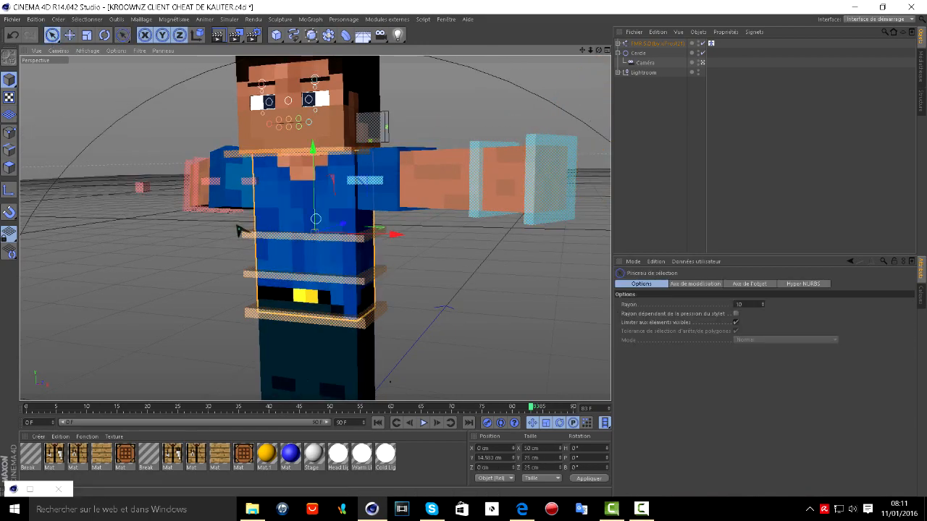
{"action": "left_click", "coordinate": [10, 168]}
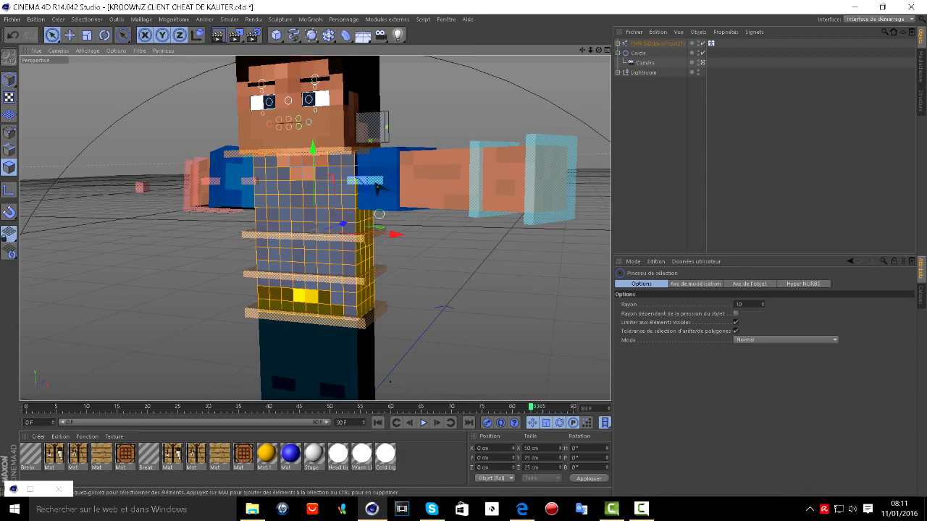
{"action": "mouse_move", "coordinate": [599, 50]}
{"action": "left_mouse_down"}
{"action": "mouse_move", "coordinate": [709, 94]}
{"action": "mouse_move", "coordinate": [652, 47]}
{"action": "mouse_move", "coordinate": [714, 109]}
{"action": "mouse_move", "coordinate": [663, 28]}
{"action": "left_mouse_up"}
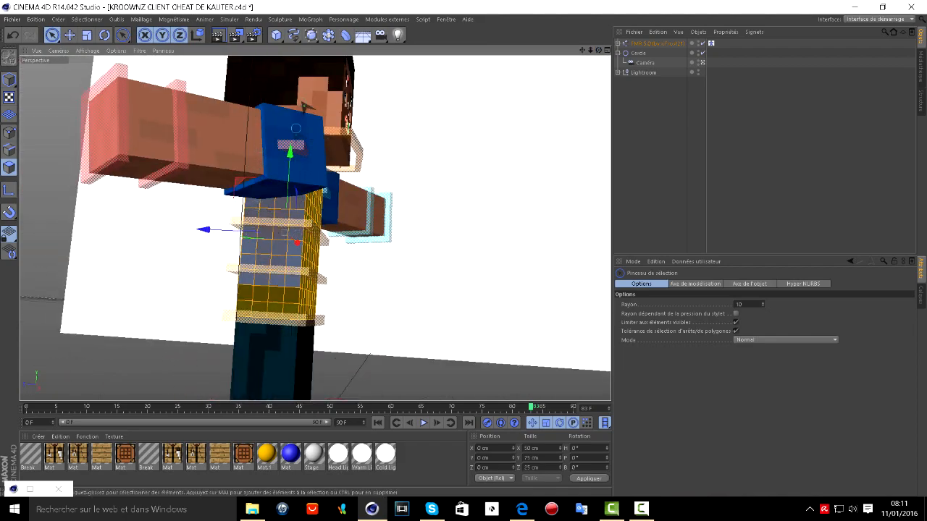
{"action": "left_click_drag", "start_coordinate": [599, 50], "coordinate": [724, 45]}
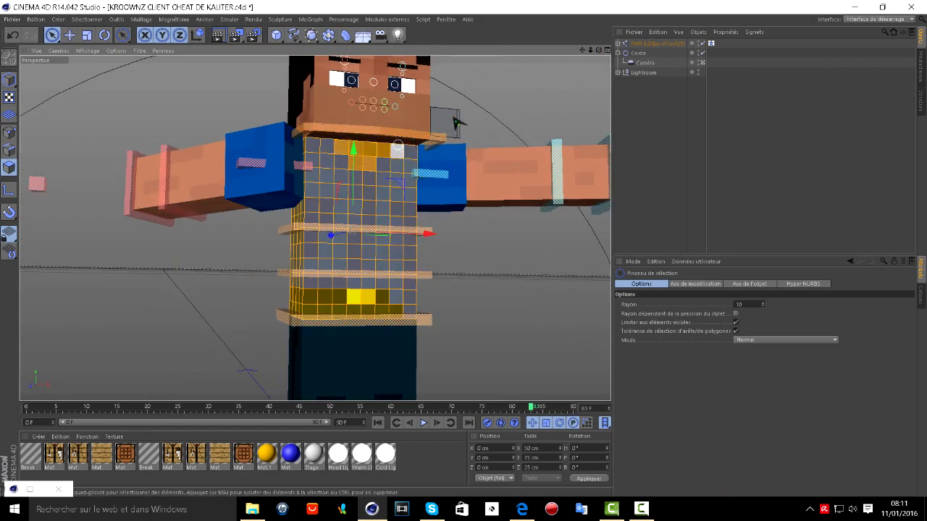
{"action": "left_click_drag", "start_coordinate": [596, 51], "coordinate": [469, 84]}
{"action": "left_click_drag", "start_coordinate": [341, 137], "coordinate": [227, 139], "text": "shift"}
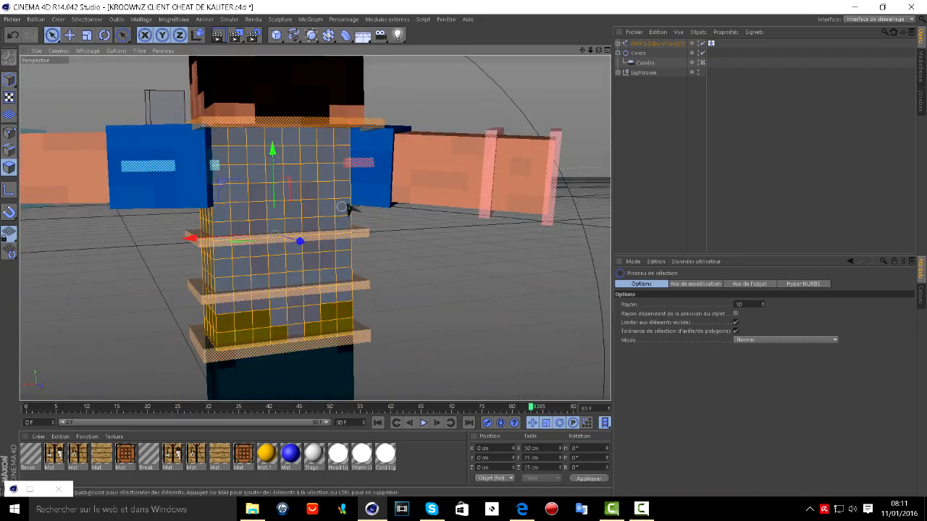
- Deselect the neckline skin, belt and trouser faces around the torso so only the shirt polygons stay selected
{"action": "scroll", "coordinate": [318, 197], "scroll_direction": "down", "scroll_amount": 3}
{"action": "scroll", "coordinate": [309, 218], "scroll_direction": "up", "scroll_amount": 2}
{"action": "mouse_move", "coordinate": [599, 50]}
{"action": "left_mouse_down"}
{"action": "mouse_move", "coordinate": [840, 51]}
{"action": "mouse_move", "coordinate": [565, 50]}
{"action": "mouse_move", "coordinate": [641, 49]}
{"action": "mouse_move", "coordinate": [588, 50]}
{"action": "mouse_move", "coordinate": [607, 45]}
{"action": "left_mouse_up"}
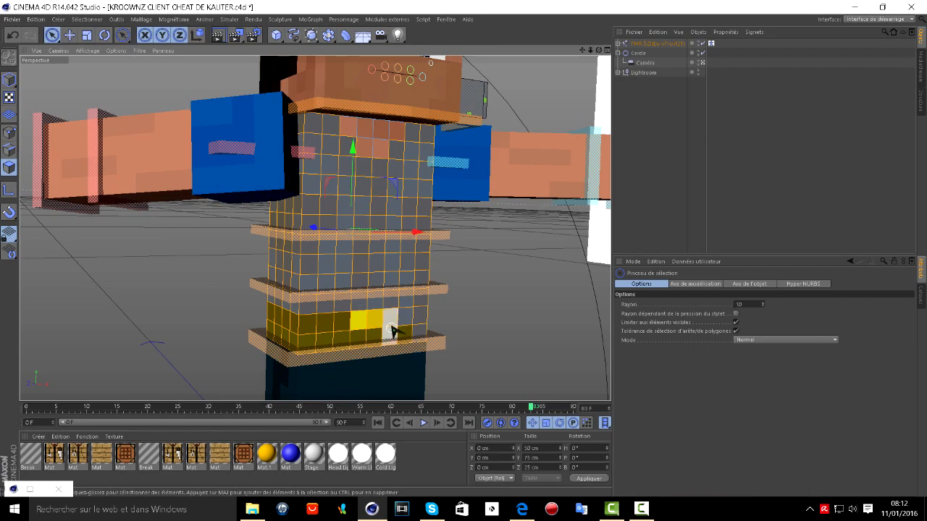
{"action": "left_click", "coordinate": [351, 330], "text": "ctrl"}
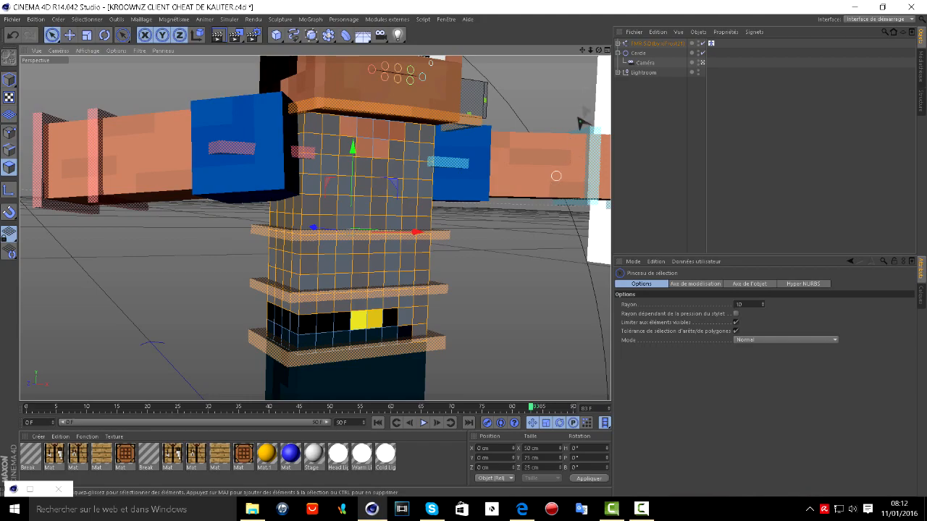
{"action": "left_click_drag", "start_coordinate": [599, 50], "coordinate": [499, 40]}
{"action": "mouse_move", "coordinate": [357, 343]}
{"action": "left_mouse_down", "text": "ctrl"}
{"action": "mouse_move", "coordinate": [377, 335]}
{"action": "mouse_move", "coordinate": [384, 312]}
{"action": "left_mouse_up", "text": "ctrl"}
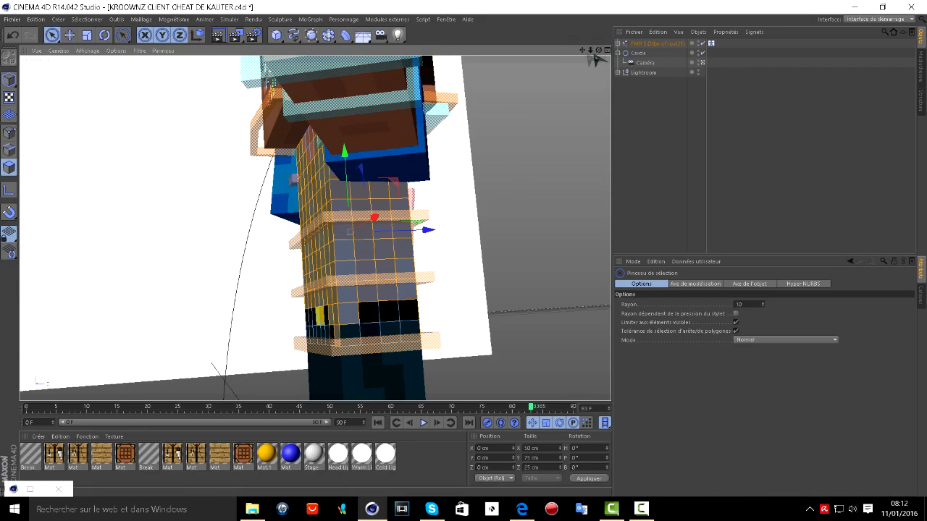
{"action": "left_click_drag", "start_coordinate": [600, 51], "coordinate": [514, 63]}
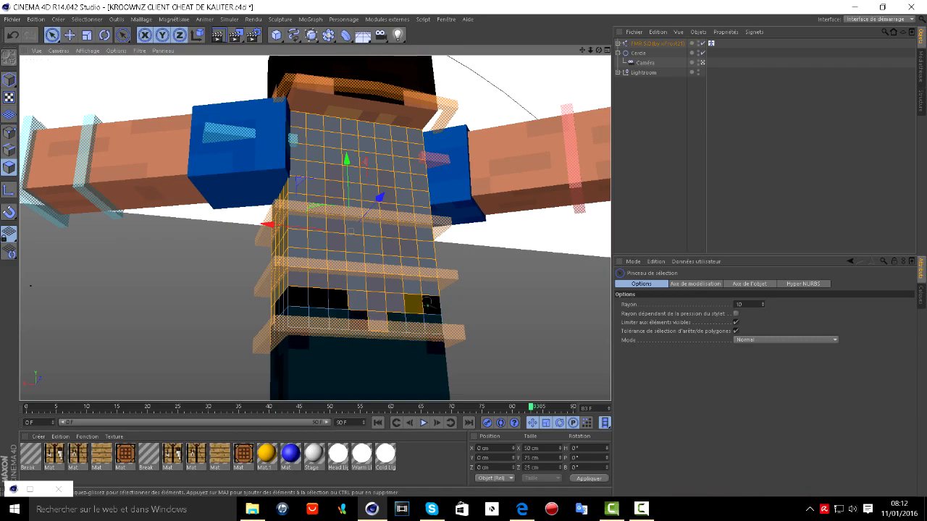
- Try extruding the selected shirt polygons of the torso with an offset of 1 cm
{"action": "mouse_move", "coordinate": [599, 50]}
{"action": "left_mouse_down"}
{"action": "mouse_move", "coordinate": [786, 54]}
{"action": "mouse_move", "coordinate": [587, 51]}
{"action": "mouse_move", "coordinate": [510, 73]}
{"action": "mouse_move", "coordinate": [585, 57]}
{"action": "mouse_move", "coordinate": [420, 51]}
{"action": "mouse_move", "coordinate": [528, 60]}
{"action": "mouse_move", "coordinate": [605, 54]}
{"action": "left_mouse_up"}
{"action": "key", "text": "d"}
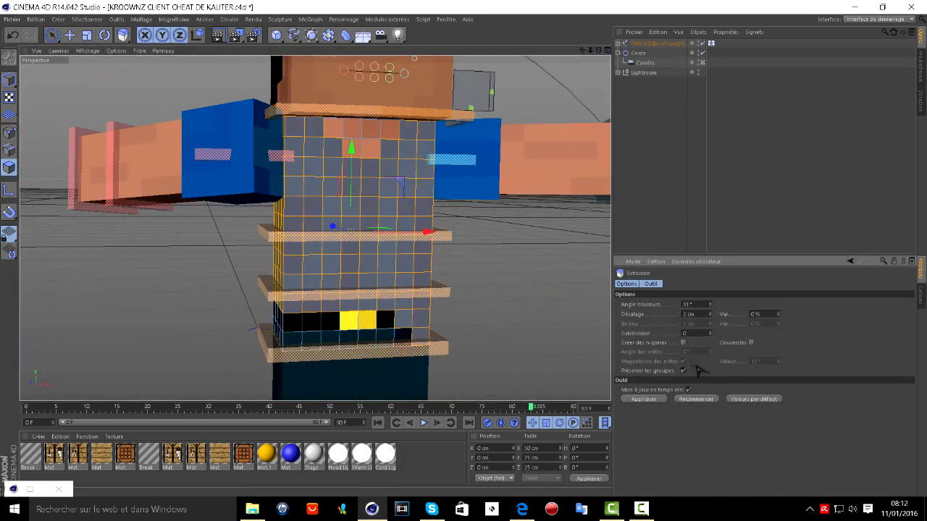
{"action": "left_click_drag", "start_coordinate": [699, 316], "coordinate": [590, 335]}
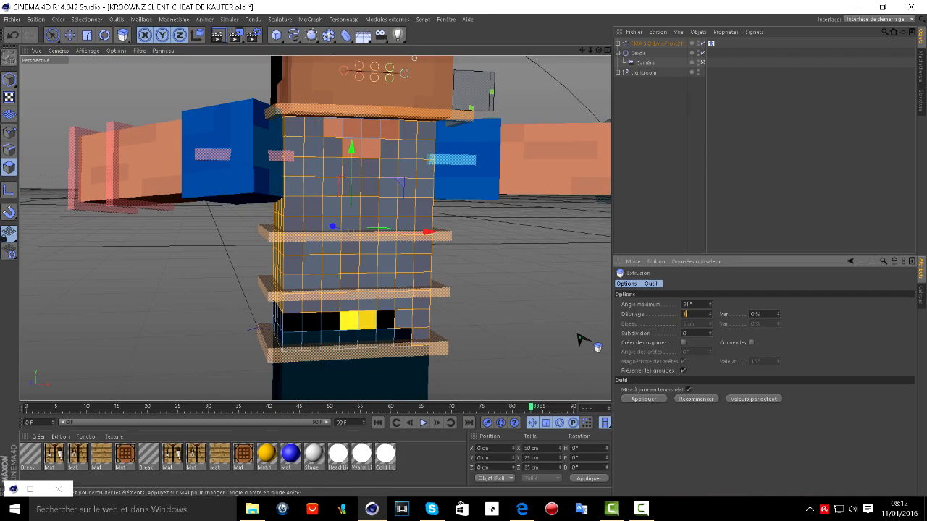
{"action": "key", "text": "Return"}
- Check the extruded shirt from the side and undo the extrusion
{"action": "scroll", "coordinate": [387, 276], "scroll_direction": "down", "scroll_amount": 1}
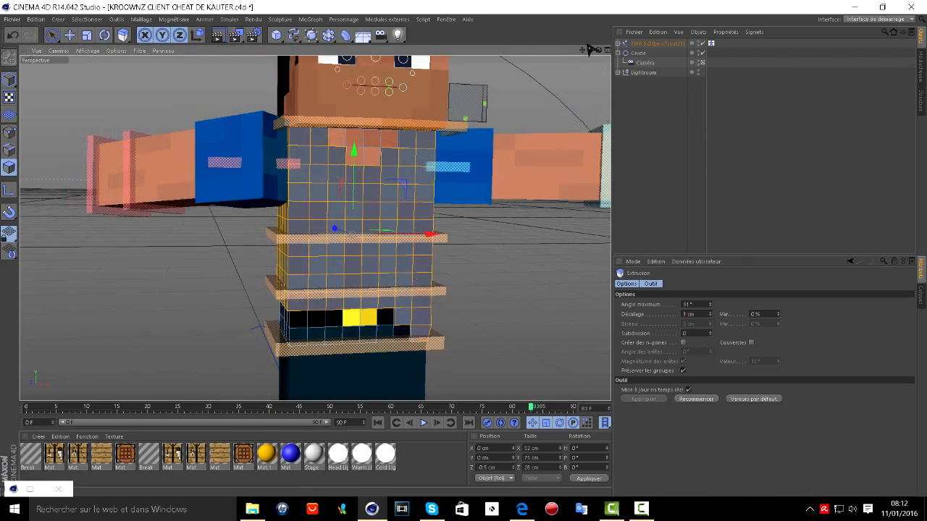
{"action": "left_click_drag", "start_coordinate": [599, 50], "coordinate": [521, 42]}
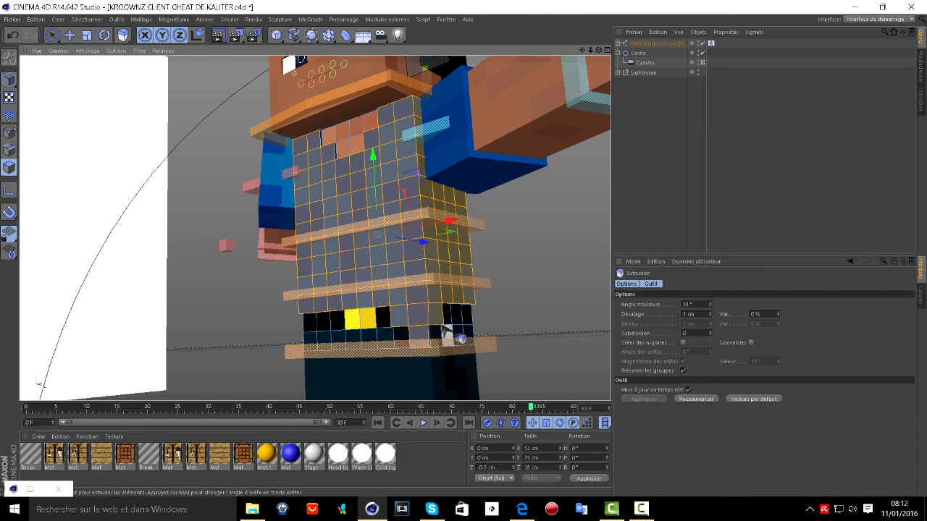
{"action": "left_click", "coordinate": [13, 34]}
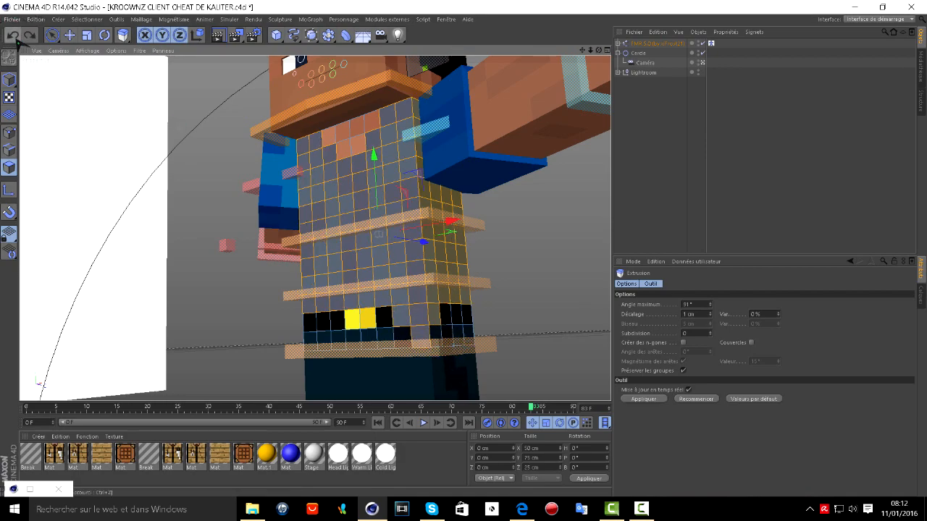
- Extrude the selected shirt polygons by 1 cm with a maximum angle of 11°, then clear the selection
{"action": "left_click", "coordinate": [690, 304]}
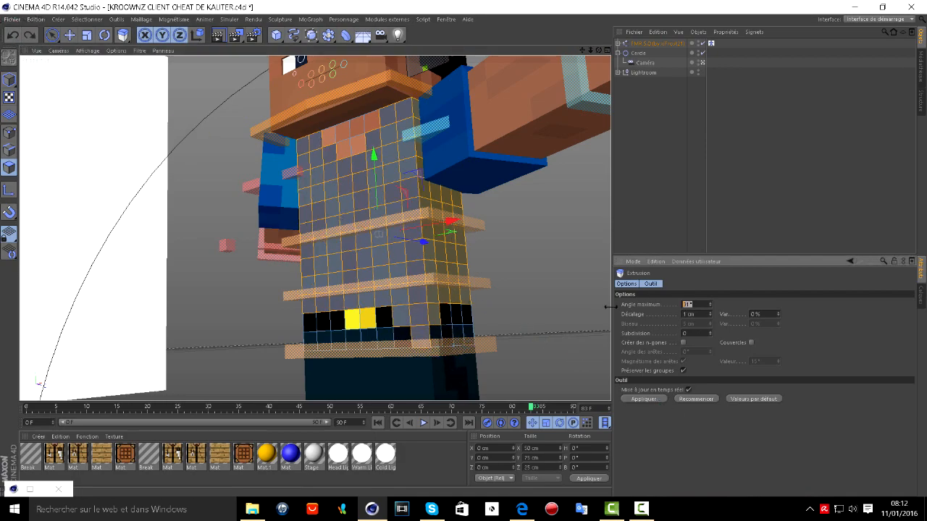
{"action": "key", "text": "Return"}
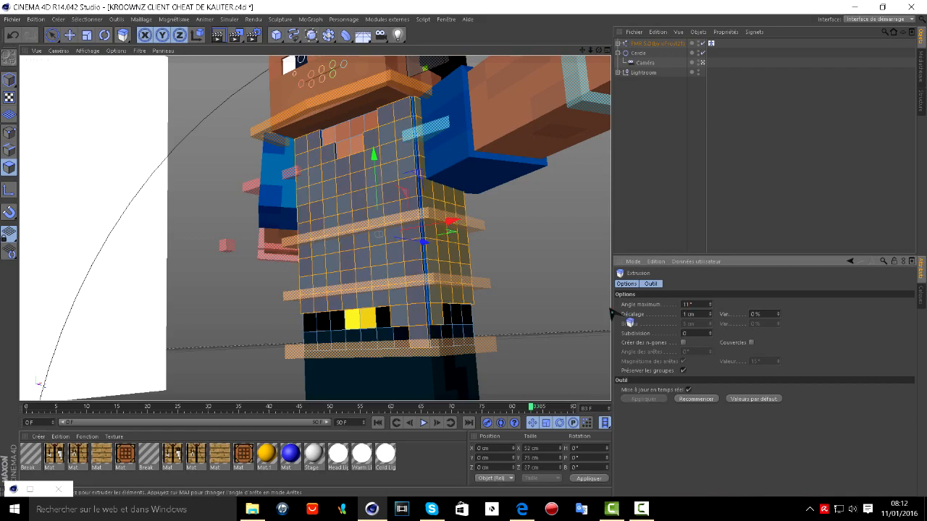
{"action": "left_click", "coordinate": [52, 35]}
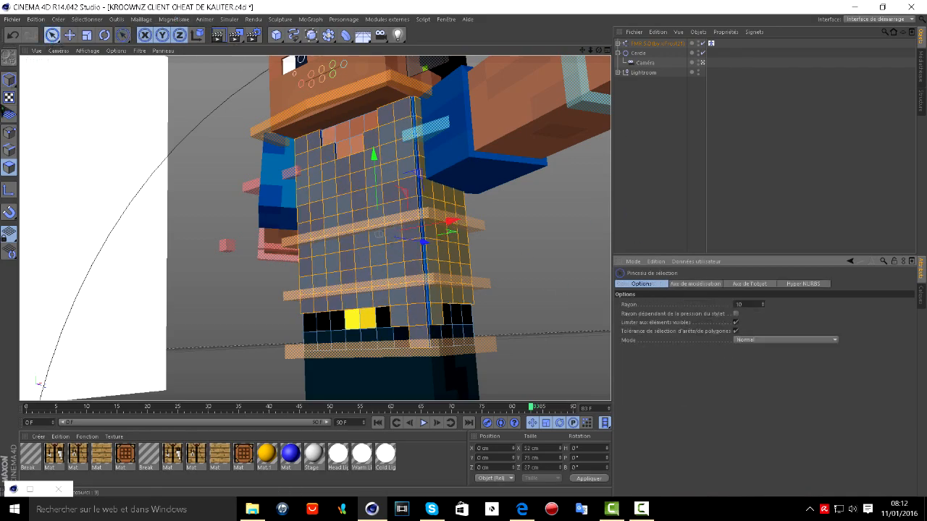
{"action": "left_click", "coordinate": [8, 79]}
{"action": "left_click", "coordinate": [9, 167]}
{"action": "left_click", "coordinate": [561, 258]}
- Select the narrow gap faces along the lower part of the torso's front corner beside the arm with cyan controllers
{"action": "scroll", "coordinate": [499, 323], "scroll_direction": "up", "scroll_amount": 8}
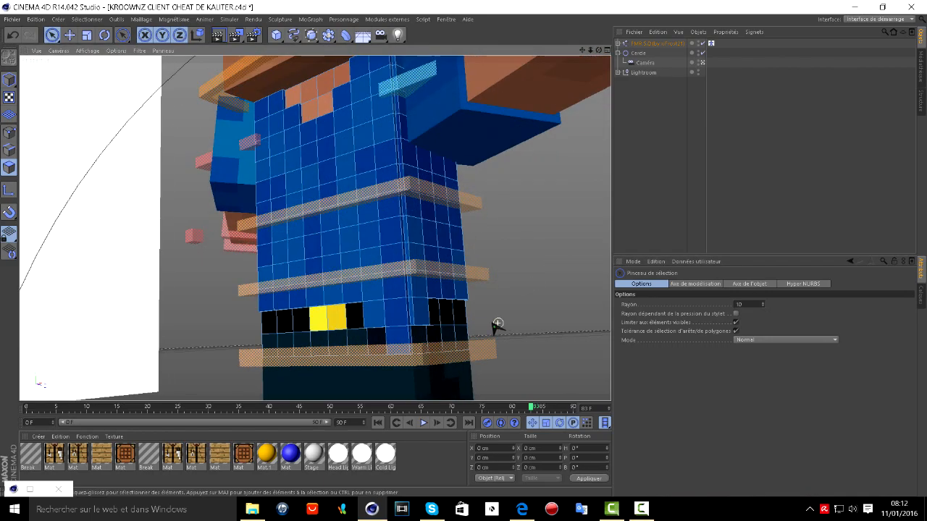
{"action": "scroll", "coordinate": [498, 323], "scroll_direction": "down", "scroll_amount": 7}
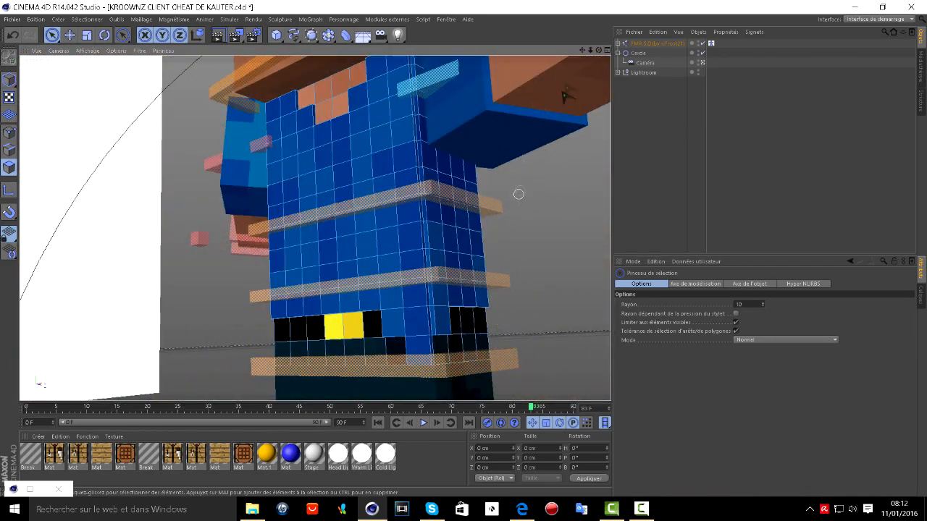
{"action": "left_click_drag", "start_coordinate": [598, 52], "coordinate": [592, 65]}
{"action": "scroll", "coordinate": [444, 211], "scroll_direction": "up", "scroll_amount": 2}
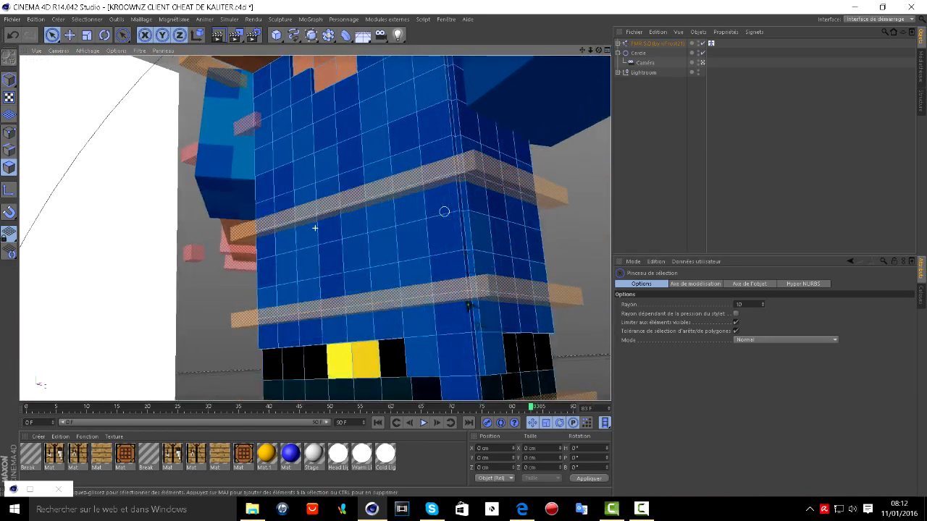
{"action": "scroll", "coordinate": [478, 352], "scroll_direction": "up", "scroll_amount": 1}
{"action": "scroll", "coordinate": [478, 352], "scroll_direction": "up", "scroll_amount": 2}
{"action": "left_click", "coordinate": [525, 407]}
{"action": "left_click_drag", "start_coordinate": [598, 50], "coordinate": [543, 269]}
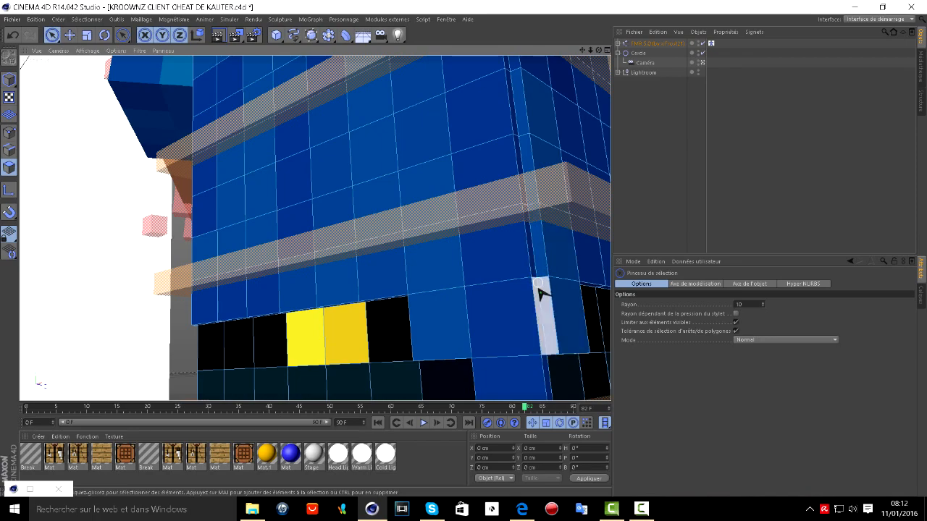
{"action": "mouse_move", "coordinate": [544, 307]}
{"action": "left_mouse_down"}
{"action": "mouse_move", "coordinate": [542, 234]}
{"action": "mouse_move", "coordinate": [560, 248]}
{"action": "mouse_move", "coordinate": [527, 248]}
{"action": "mouse_move", "coordinate": [513, 68]}
{"action": "left_mouse_up"}
{"action": "scroll", "coordinate": [515, 68], "scroll_direction": "down", "scroll_amount": 1}
- Extend the gap selection up that front corner to the shoulder and deselect the stray shirt faces beside it
{"action": "left_click_drag", "start_coordinate": [582, 50], "coordinate": [578, 246]}
{"action": "mouse_move", "coordinate": [486, 250]}
{"action": "left_mouse_down", "text": "shift"}
{"action": "mouse_move", "coordinate": [480, 122]}
{"action": "mouse_move", "coordinate": [466, 71]}
{"action": "left_mouse_up", "text": "shift"}
{"action": "left_click", "coordinate": [449, 89], "text": "ctrl"}
{"action": "left_click", "coordinate": [489, 145], "text": "ctrl"}
{"action": "left_click", "coordinate": [503, 195], "text": "ctrl"}
{"action": "scroll", "coordinate": [534, 145], "scroll_direction": "down", "scroll_amount": 1}
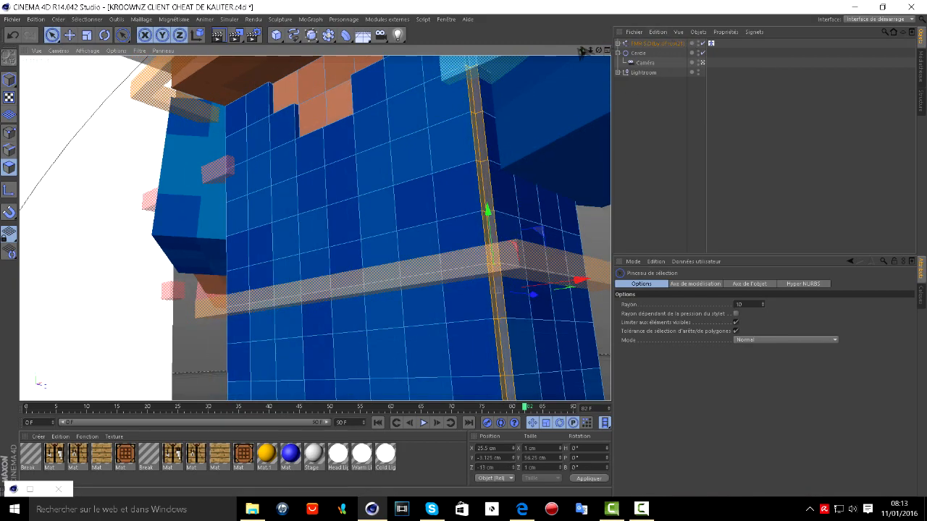
{"action": "left_click_drag", "start_coordinate": [582, 52], "coordinate": [591, 257]}
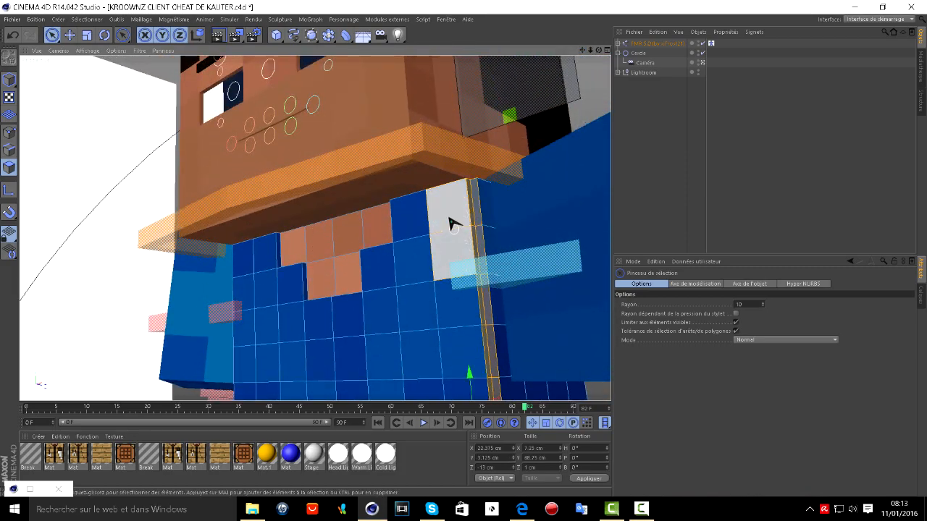
{"action": "left_click_drag", "start_coordinate": [470, 248], "coordinate": [541, 186], "text": "alt"}
- Add the lower gap faces of the front corner beside the arm with red controllers, and deselect the stray faces next to them
{"action": "left_click_drag", "start_coordinate": [599, 51], "coordinate": [535, 144]}
{"action": "scroll", "coordinate": [396, 222], "scroll_direction": "down", "scroll_amount": 4}
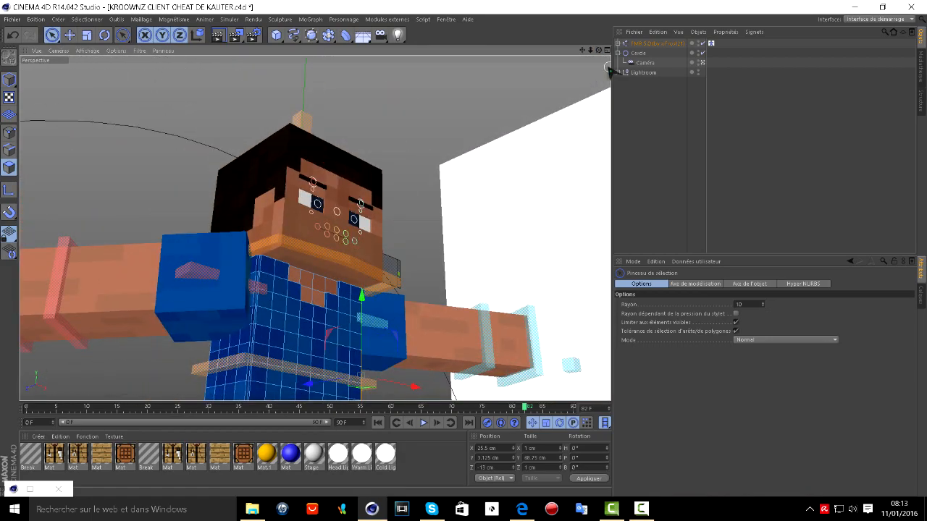
{"action": "left_click_drag", "start_coordinate": [583, 50], "coordinate": [680, 14]}
{"action": "scroll", "coordinate": [490, 189], "scroll_direction": "up", "scroll_amount": 6}
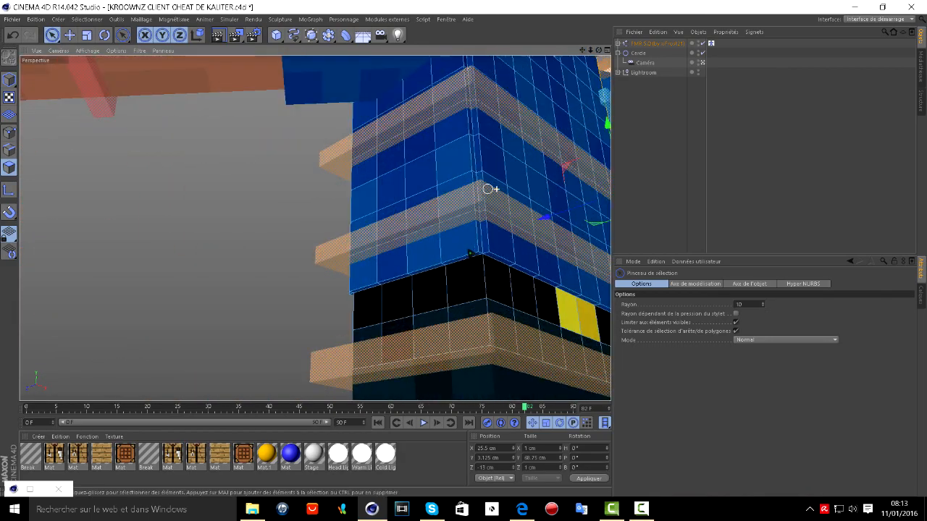
{"action": "mouse_move", "coordinate": [599, 51]}
{"action": "left_mouse_down"}
{"action": "mouse_move", "coordinate": [605, 57]}
{"action": "mouse_move", "coordinate": [545, 108]}
{"action": "left_mouse_up"}
{"action": "mouse_move", "coordinate": [451, 300]}
{"action": "left_mouse_down"}
{"action": "mouse_move", "coordinate": [458, 167]}
{"action": "mouse_move", "coordinate": [443, 109]}
{"action": "mouse_move", "coordinate": [448, 67]}
{"action": "left_mouse_up"}
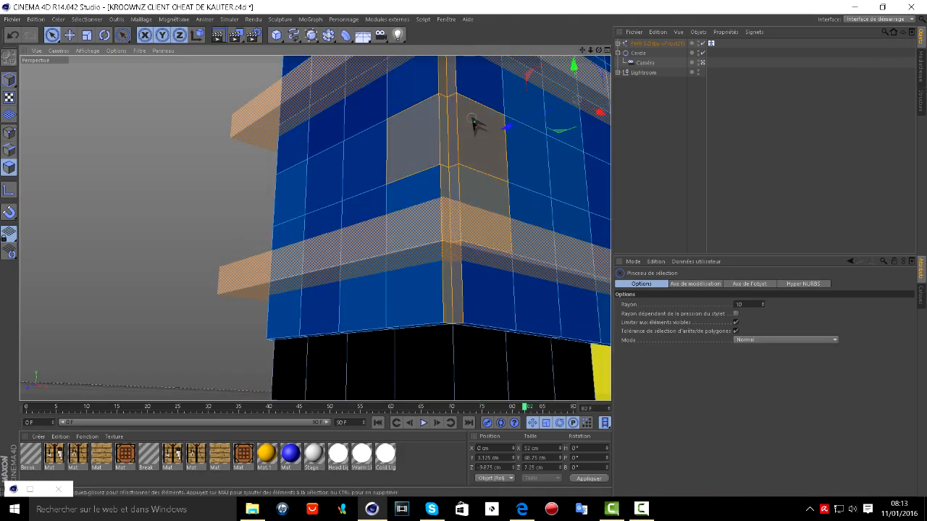
{"action": "left_click_drag", "start_coordinate": [478, 130], "coordinate": [484, 206], "text": "ctrl"}
{"action": "left_click", "coordinate": [417, 150], "text": "ctrl"}
- Add the remaining gap faces of this second front corner to the selection, up to the top of the shirt
{"action": "scroll", "coordinate": [432, 147], "scroll_direction": "down", "scroll_amount": 2}
{"action": "left_click_drag", "start_coordinate": [582, 50], "coordinate": [536, 181]}
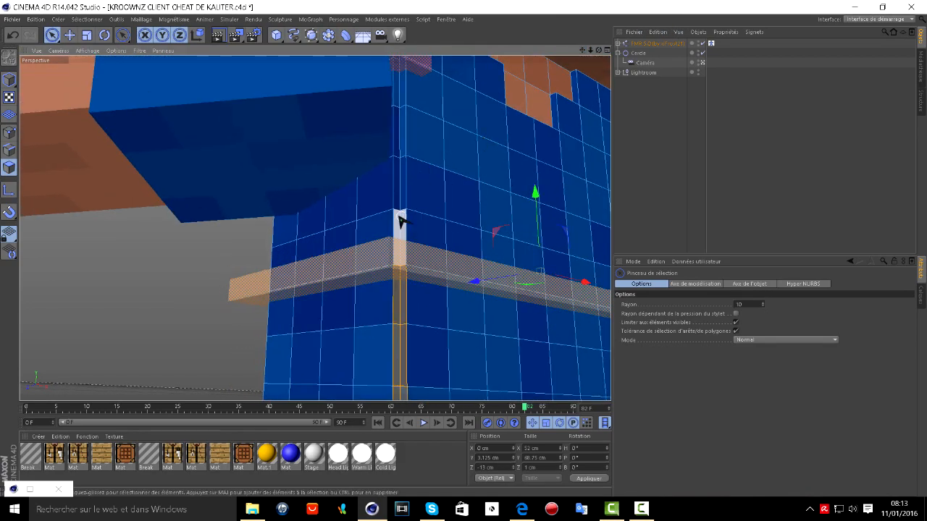
{"action": "left_click_drag", "start_coordinate": [399, 218], "coordinate": [401, 185]}
{"action": "mouse_move", "coordinate": [402, 149]}
{"action": "left_mouse_down"}
{"action": "mouse_move", "coordinate": [407, 86]}
{"action": "mouse_move", "coordinate": [439, 126]}
{"action": "left_mouse_up"}
{"action": "scroll", "coordinate": [443, 124], "scroll_direction": "down", "scroll_amount": 2}
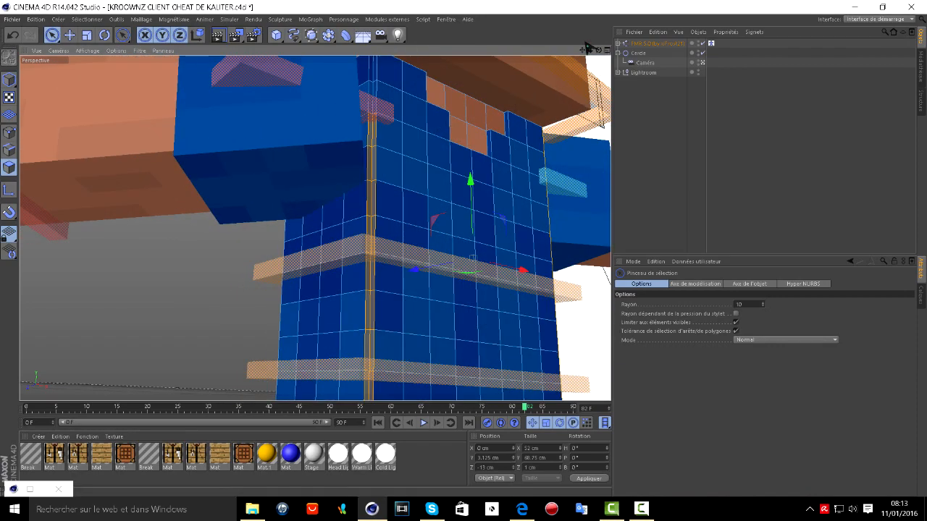
{"action": "left_click_drag", "start_coordinate": [582, 50], "coordinate": [609, 144]}
{"action": "scroll", "coordinate": [418, 200], "scroll_direction": "up", "scroll_amount": 5}
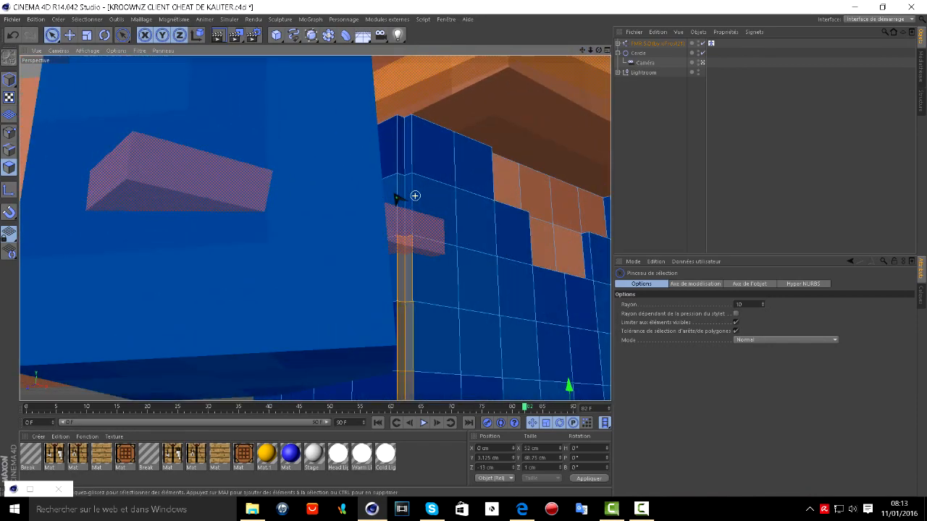
{"action": "scroll", "coordinate": [410, 139], "scroll_direction": "down", "scroll_amount": 6}
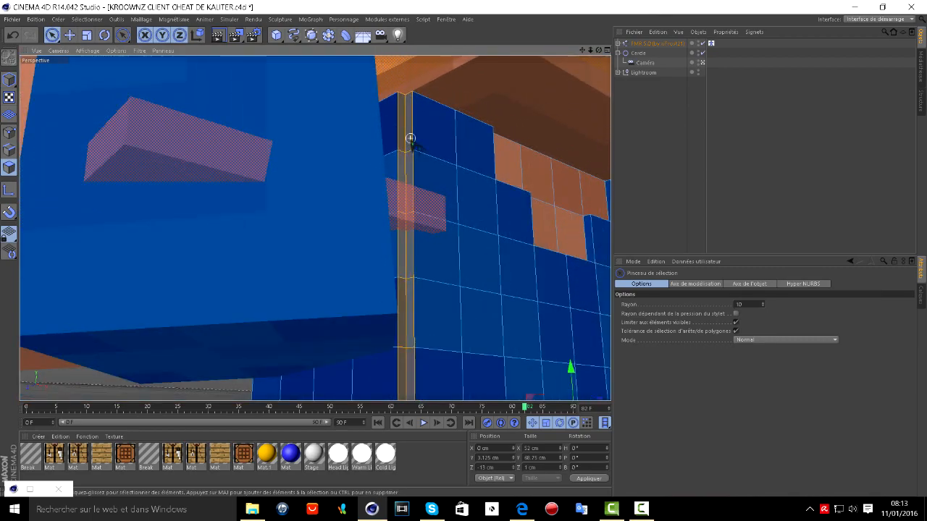
- Add the lower gap faces of the torso's back corner beside the arm with red controllers to the selection
{"action": "left_click_drag", "start_coordinate": [409, 139], "coordinate": [819, 55], "text": "alt"}
{"action": "scroll", "coordinate": [331, 160], "scroll_direction": "down", "scroll_amount": 4}
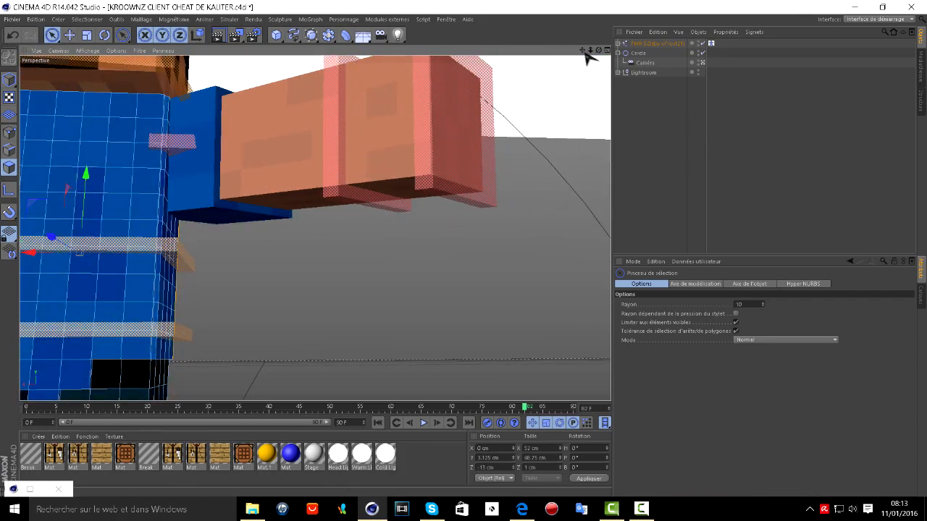
{"action": "left_click_drag", "start_coordinate": [598, 50], "coordinate": [464, 39]}
{"action": "scroll", "coordinate": [197, 302], "scroll_direction": "up", "scroll_amount": 5}
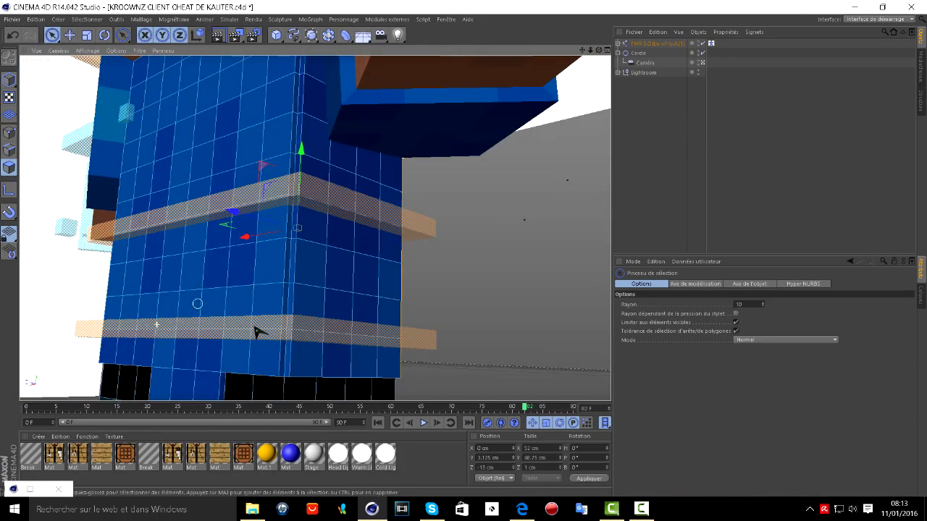
{"action": "mouse_move", "coordinate": [300, 343]}
{"action": "left_mouse_down", "text": "alt"}
{"action": "mouse_move", "coordinate": [309, 367]}
{"action": "mouse_move", "coordinate": [343, 87]}
{"action": "left_mouse_up", "text": "alt"}
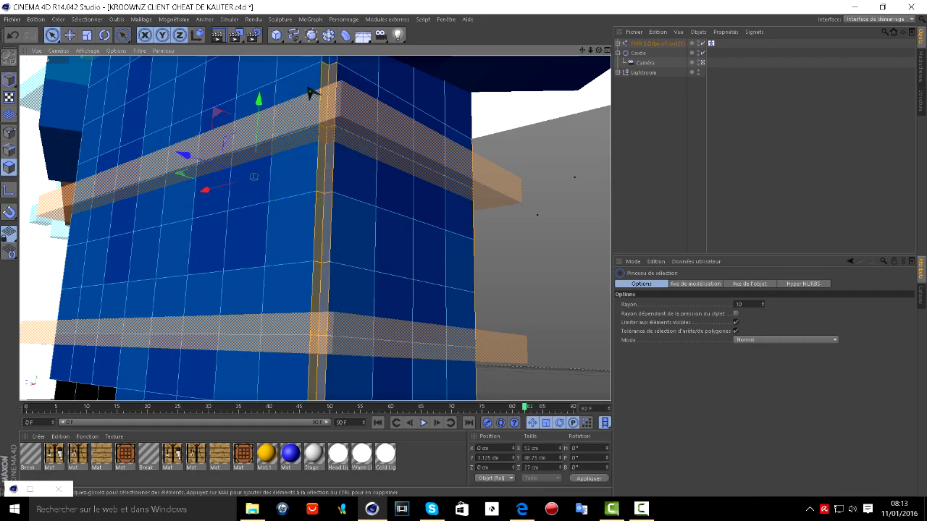
- Add the upper gap faces of that back corner and deselect the stray shirt faces caught along it
{"action": "scroll", "coordinate": [325, 92], "scroll_direction": "down", "scroll_amount": 3}
{"action": "left_click_drag", "start_coordinate": [599, 50], "coordinate": [563, 68]}
{"action": "left_click_drag", "start_coordinate": [330, 284], "coordinate": [340, 101]}
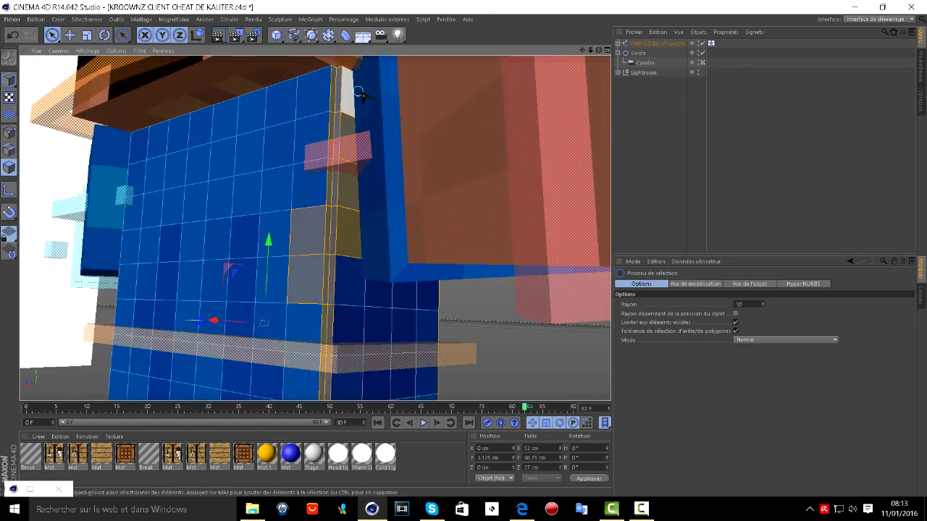
{"action": "left_click_drag", "start_coordinate": [293, 235], "coordinate": [307, 278], "text": "ctrl"}
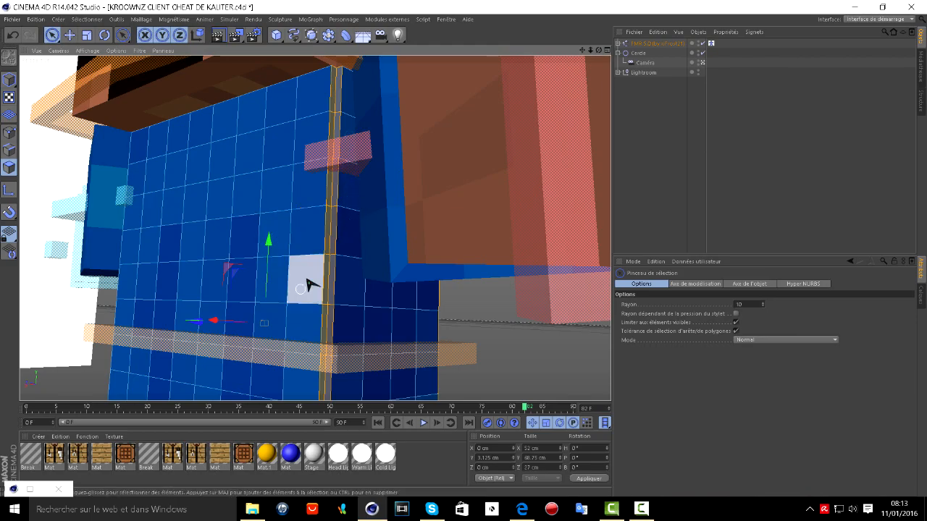
{"action": "scroll", "coordinate": [309, 275], "scroll_direction": "down", "scroll_amount": 8}
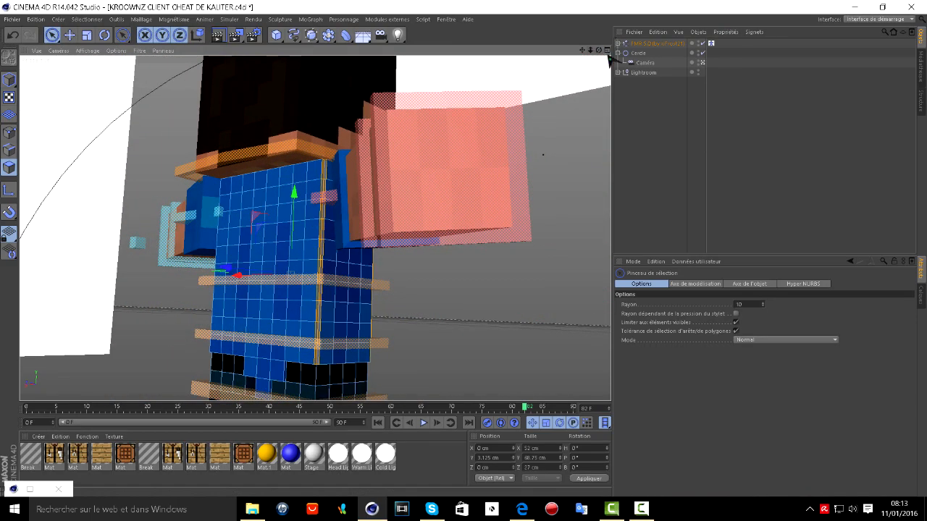
- Add the gap faces of the back corner beside the arm with cyan controllers, from the belt up to the arm
{"action": "left_click_drag", "start_coordinate": [599, 50], "coordinate": [619, 46]}
{"action": "scroll", "coordinate": [188, 301], "scroll_direction": "up", "scroll_amount": 1}
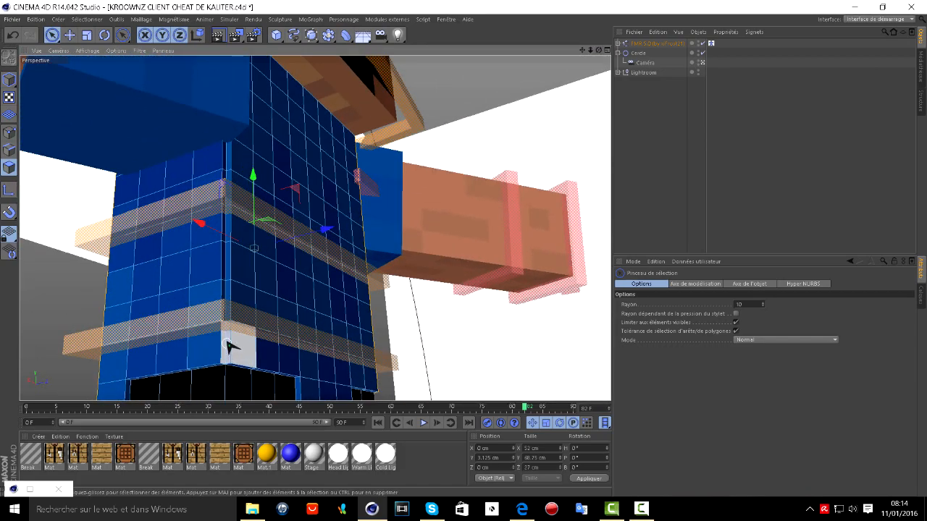
{"action": "mouse_move", "coordinate": [230, 334]}
{"action": "left_mouse_down"}
{"action": "mouse_move", "coordinate": [217, 326]}
{"action": "mouse_move", "coordinate": [206, 271]}
{"action": "mouse_move", "coordinate": [204, 330]}
{"action": "left_mouse_up"}
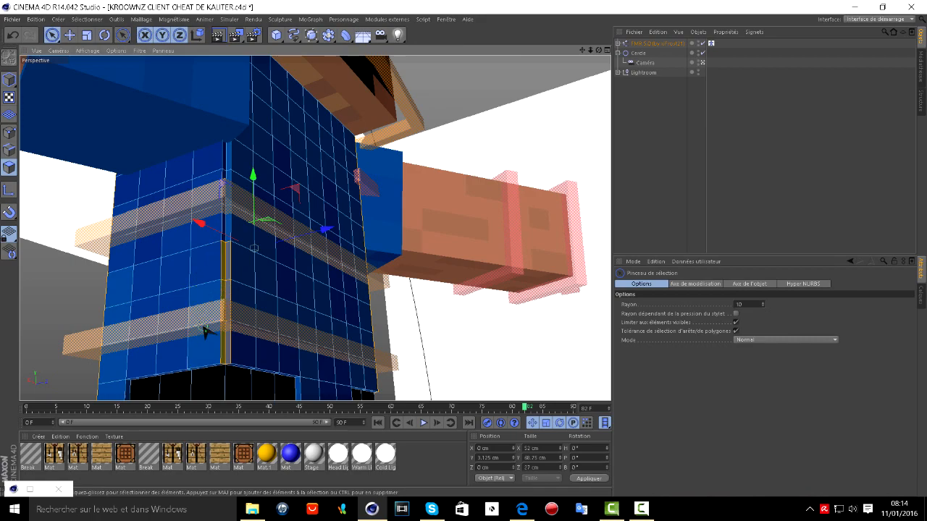
{"action": "mouse_move", "coordinate": [230, 226]}
{"action": "left_mouse_down"}
{"action": "mouse_move", "coordinate": [225, 157]}
{"action": "mouse_move", "coordinate": [210, 223]}
{"action": "left_mouse_up"}
{"action": "left_click_drag", "start_coordinate": [230, 184], "coordinate": [319, 161], "text": "alt"}
{"action": "scroll", "coordinate": [319, 160], "scroll_direction": "down", "scroll_amount": 1}
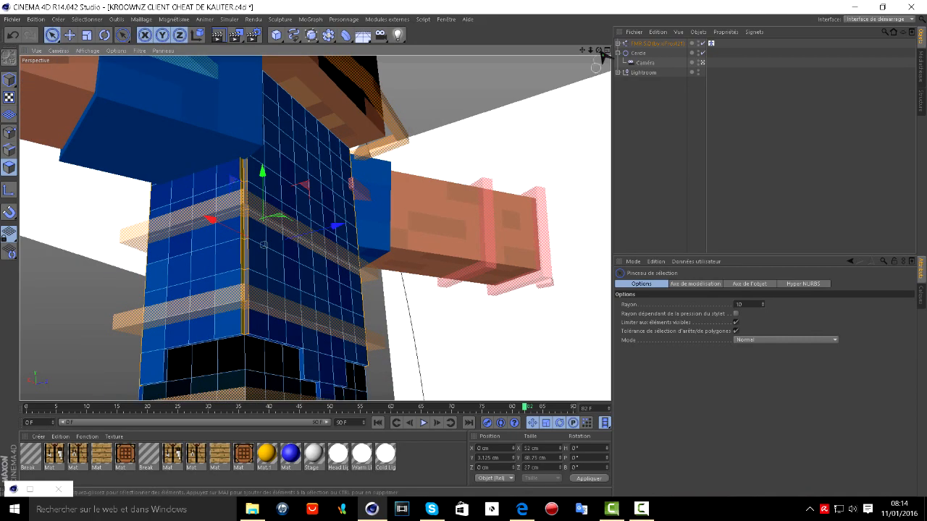
- Complete the last back corner's gap selection behind the arm and keep the stray side face out of it
{"action": "mouse_move", "coordinate": [599, 50]}
{"action": "left_mouse_down"}
{"action": "mouse_move", "coordinate": [554, 87]}
{"action": "mouse_move", "coordinate": [601, 100]}
{"action": "left_mouse_up"}
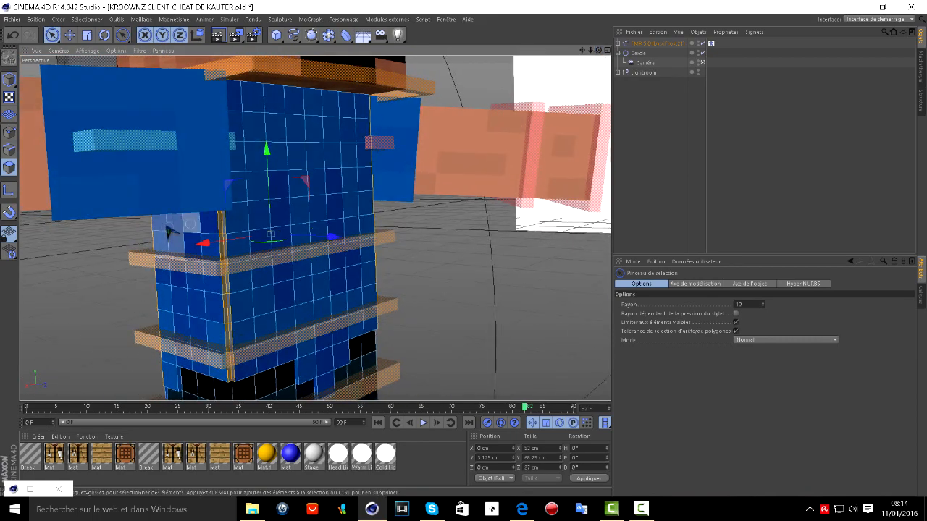
{"action": "left_click_drag", "start_coordinate": [221, 216], "coordinate": [223, 187]}
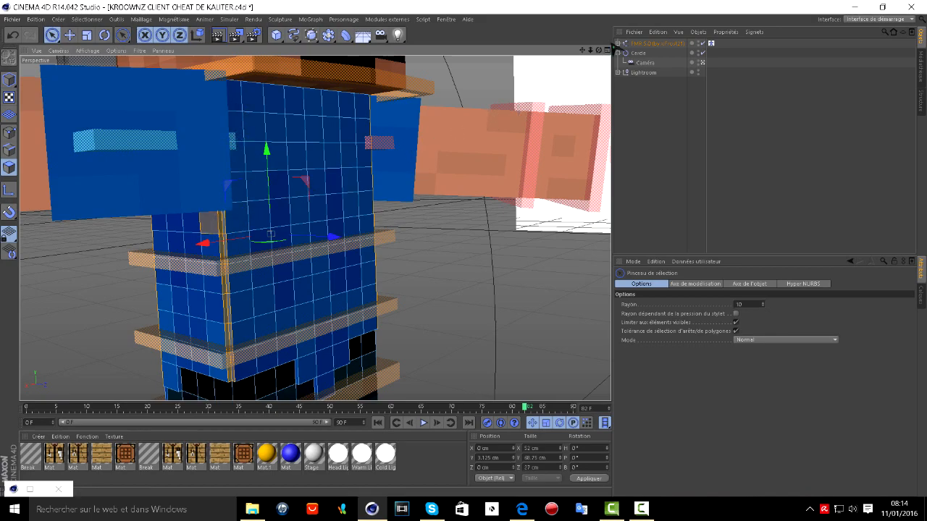
{"action": "left_click_drag", "start_coordinate": [598, 50], "coordinate": [503, 108]}
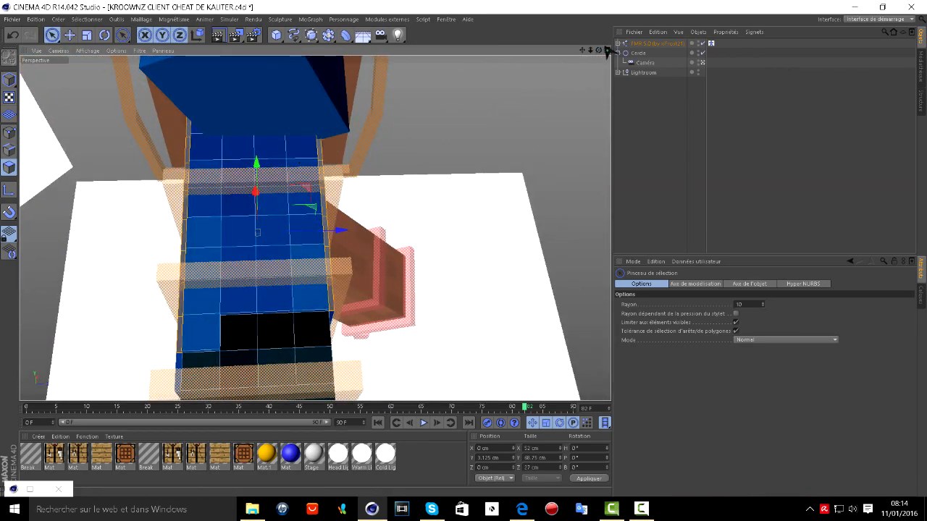
{"action": "left_click_drag", "start_coordinate": [598, 51], "coordinate": [508, 108]}
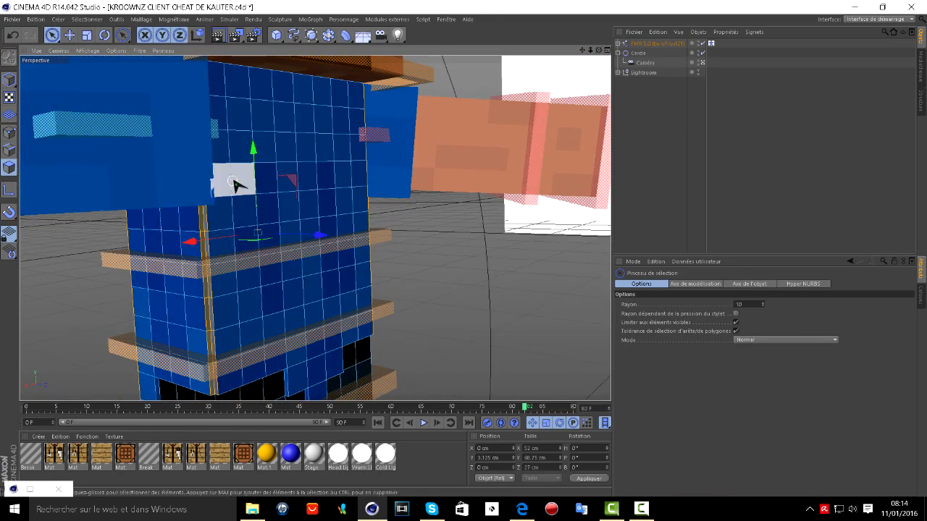
- Extrude the selected corner gap faces by 1 cm, return to brush selection of polygons and clear the selection
{"action": "scroll", "coordinate": [234, 181], "scroll_direction": "down", "scroll_amount": 3}
{"action": "key", "text": "d"}
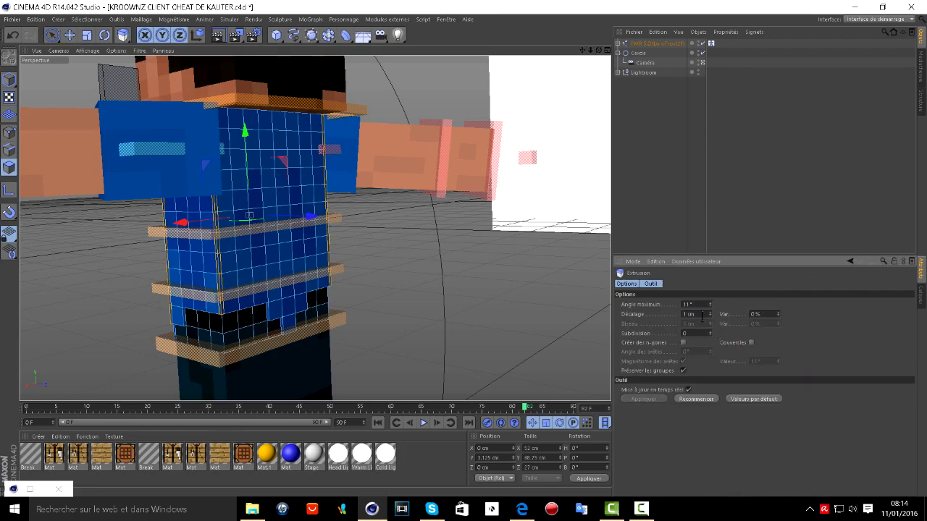
{"action": "left_click", "coordinate": [52, 39]}
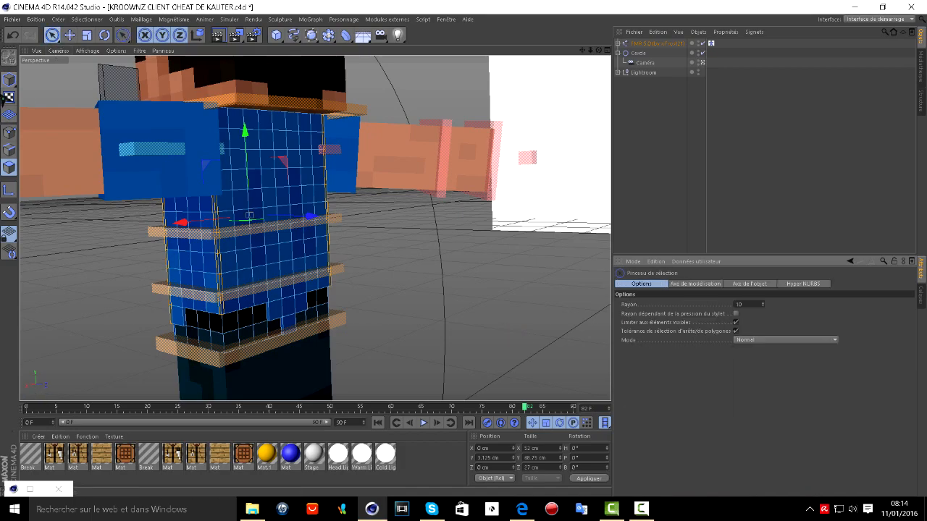
{"action": "left_click", "coordinate": [9, 82]}
{"action": "scroll", "coordinate": [138, 178], "scroll_direction": "down", "scroll_amount": 1}
{"action": "mouse_move", "coordinate": [599, 51]}
{"action": "left_mouse_down"}
{"action": "mouse_move", "coordinate": [688, 73]}
{"action": "mouse_move", "coordinate": [804, 51]}
{"action": "mouse_move", "coordinate": [731, 43]}
{"action": "mouse_move", "coordinate": [616, 65]}
{"action": "mouse_move", "coordinate": [572, 60]}
{"action": "mouse_move", "coordinate": [540, 91]}
{"action": "mouse_move", "coordinate": [485, 80]}
{"action": "mouse_move", "coordinate": [496, 58]}
{"action": "mouse_move", "coordinate": [481, 54]}
{"action": "mouse_move", "coordinate": [652, 91]}
{"action": "mouse_move", "coordinate": [630, 64]}
{"action": "mouse_move", "coordinate": [643, 63]}
{"action": "mouse_move", "coordinate": [601, 48]}
{"action": "mouse_move", "coordinate": [561, 64]}
{"action": "mouse_move", "coordinate": [506, 65]}
{"action": "mouse_move", "coordinate": [596, 53]}
{"action": "mouse_move", "coordinate": [565, 61]}
{"action": "mouse_move", "coordinate": [600, 66]}
{"action": "left_mouse_up"}
{"action": "left_click", "coordinate": [10, 168]}
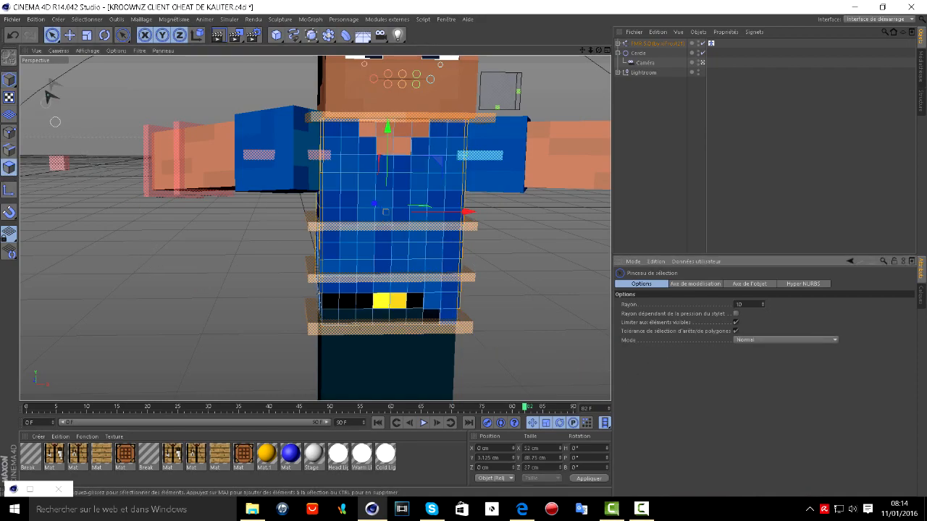
{"action": "left_click", "coordinate": [184, 197]}
{"action": "scroll", "coordinate": [325, 294], "scroll_direction": "up", "scroll_amount": 2}
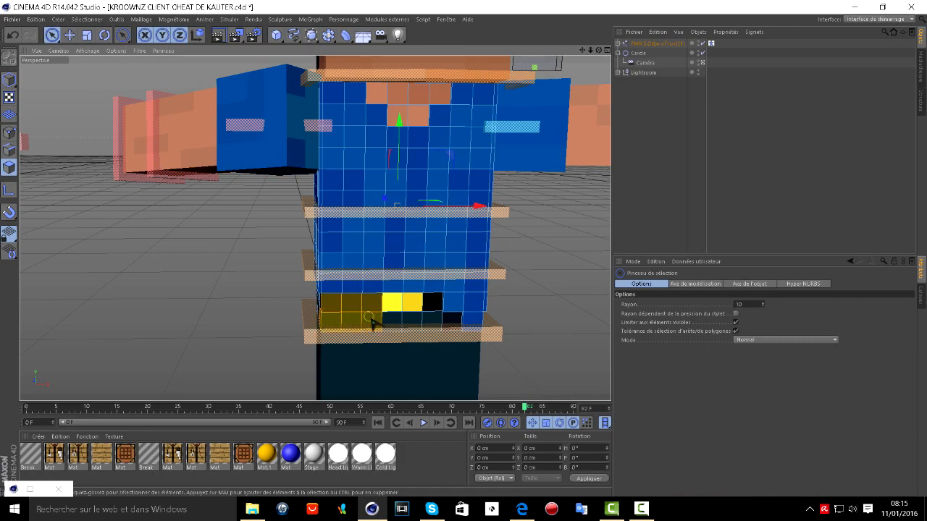
{"action": "left_click_drag", "start_coordinate": [444, 322], "coordinate": [446, 320]}
{"action": "mouse_move", "coordinate": [599, 50]}
{"action": "left_mouse_down"}
{"action": "mouse_move", "coordinate": [753, 29]}
{"action": "mouse_move", "coordinate": [786, 38]}
{"action": "left_mouse_up"}
{"action": "left_click_drag", "start_coordinate": [358, 297], "coordinate": [323, 300]}
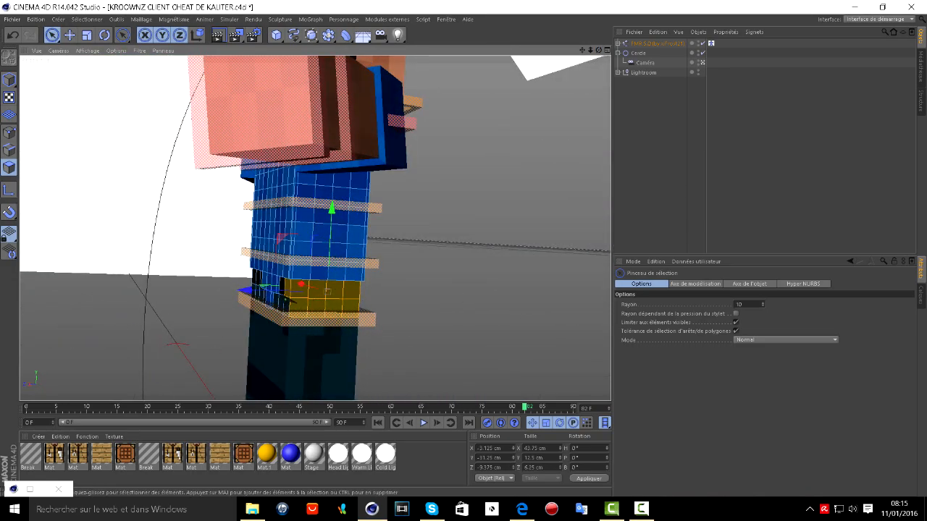
{"action": "left_click_drag", "start_coordinate": [599, 50], "coordinate": [804, 26]}
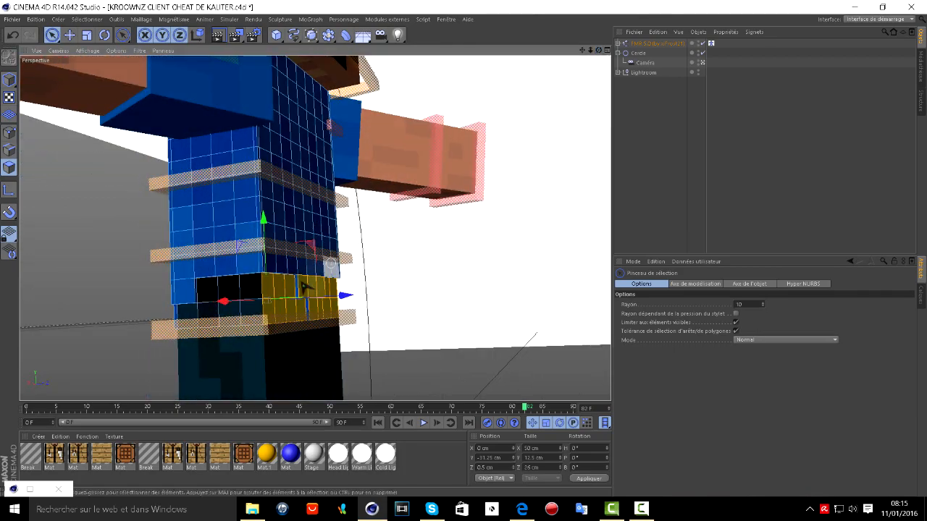
{"action": "scroll", "coordinate": [336, 285], "scroll_direction": "up", "scroll_amount": 4}
{"action": "scroll", "coordinate": [230, 274], "scroll_direction": "down", "scroll_amount": 5}
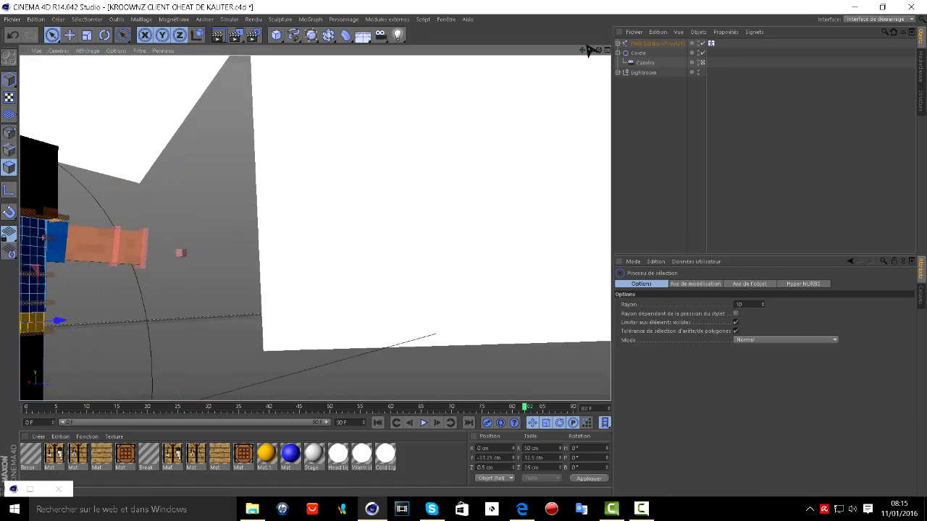
{"action": "left_click_drag", "start_coordinate": [583, 51], "coordinate": [825, 3]}
{"action": "left_click", "coordinate": [476, 178]}
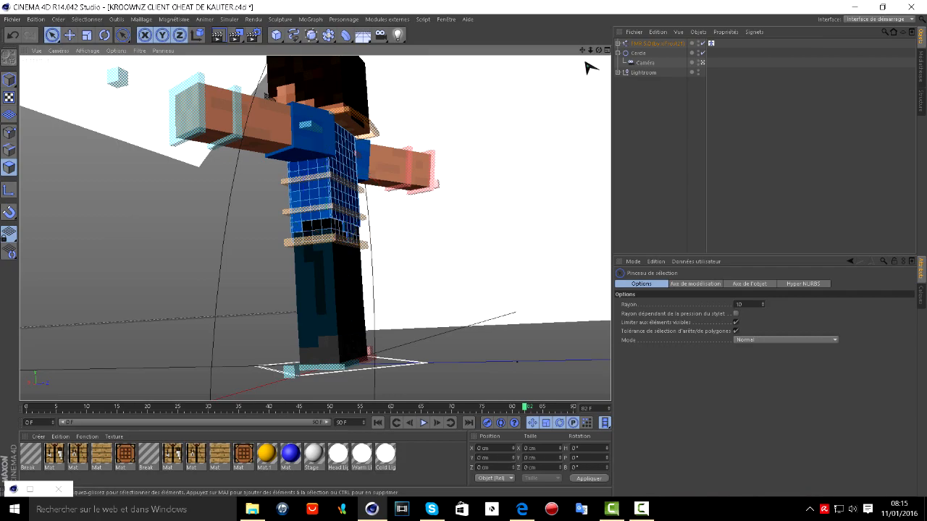
- Brush-select the dark belt polygons across the back of the torso, covering both belt rows
{"action": "left_click_drag", "start_coordinate": [599, 50], "coordinate": [478, 84]}
{"action": "scroll", "coordinate": [357, 238], "scroll_direction": "up", "scroll_amount": 4}
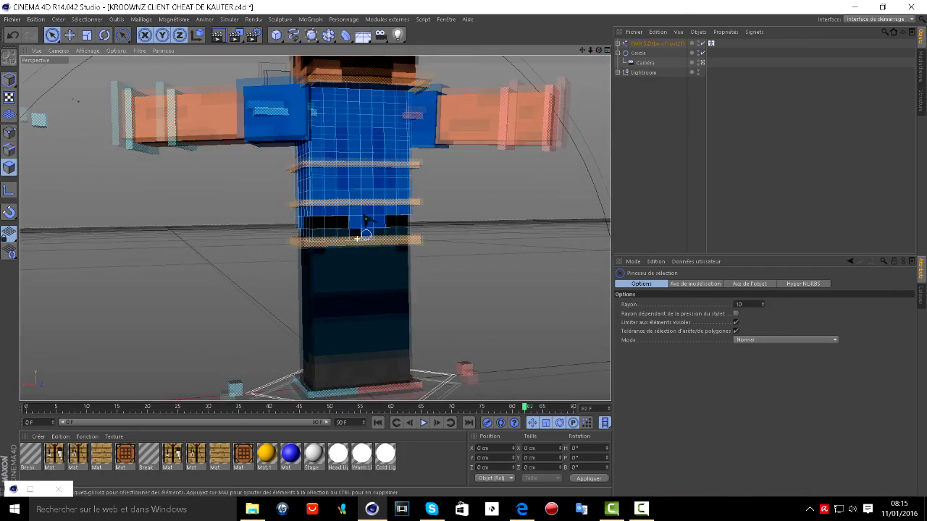
{"action": "scroll", "coordinate": [357, 238], "scroll_direction": "up", "scroll_amount": 2}
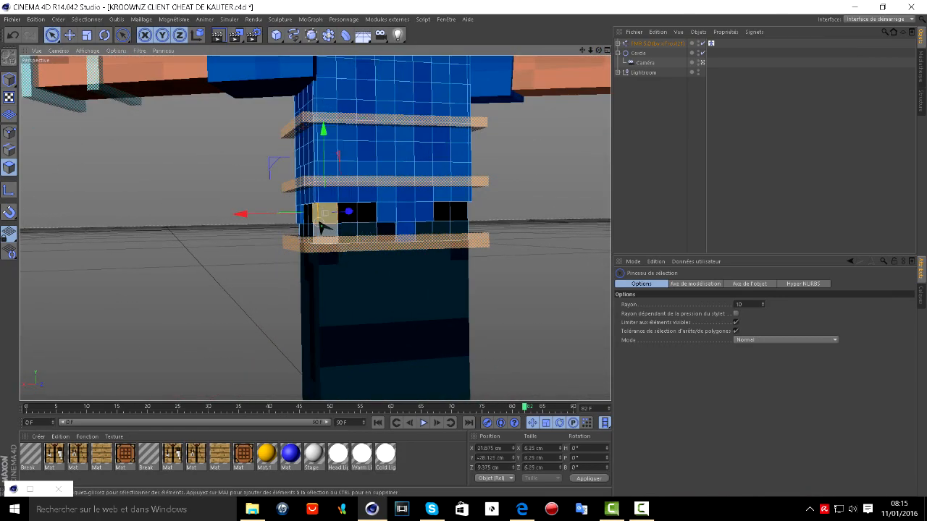
{"action": "mouse_move", "coordinate": [369, 232]}
{"action": "left_mouse_down"}
{"action": "mouse_move", "coordinate": [445, 241]}
{"action": "mouse_move", "coordinate": [451, 220]}
{"action": "left_mouse_up"}
- Add the front belt polygons, including the yellow buckle, and those on the side below the arm with red controllers
{"action": "left_click_drag", "start_coordinate": [599, 50], "coordinate": [384, 57]}
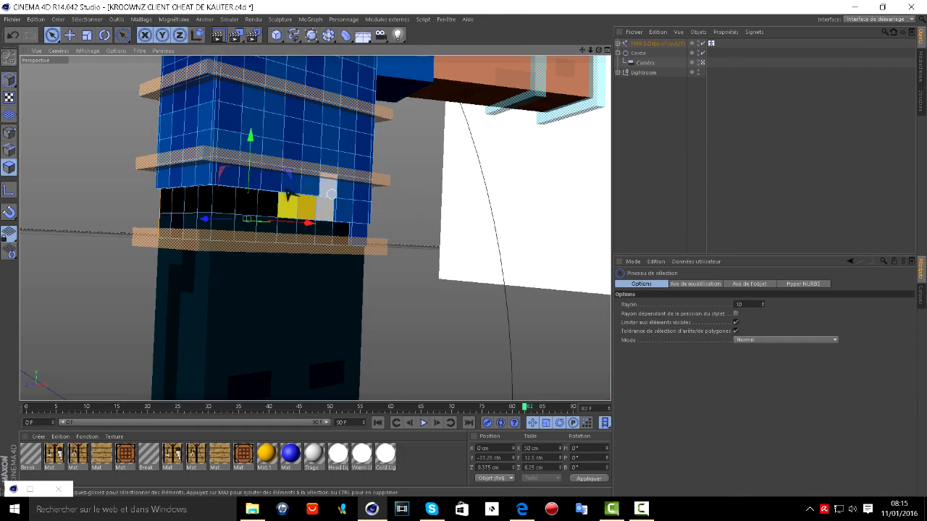
{"action": "left_click_drag", "start_coordinate": [250, 199], "coordinate": [205, 203], "text": "shift"}
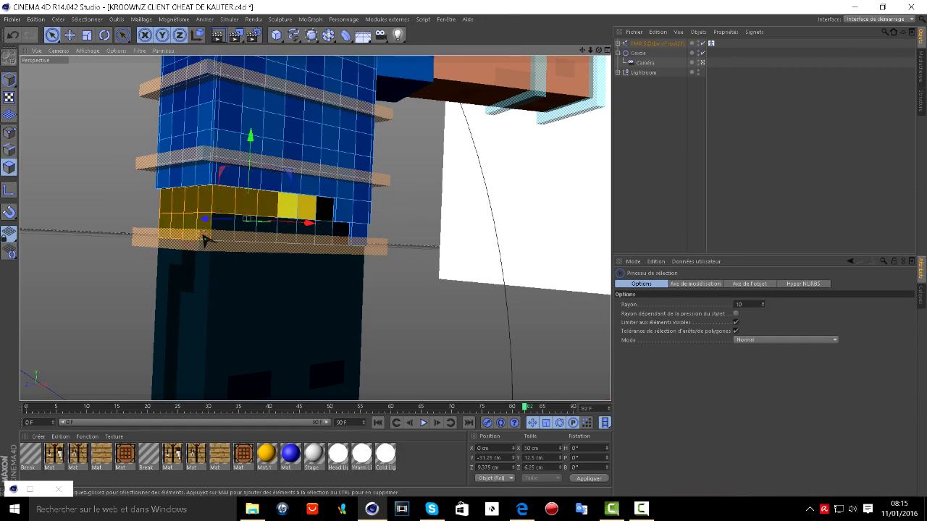
{"action": "left_click", "coordinate": [335, 233], "text": "shift"}
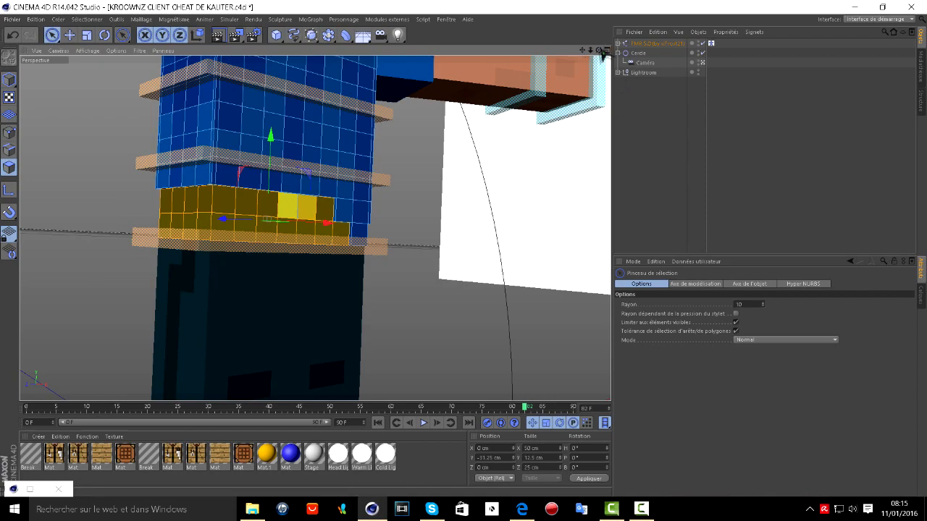
- Add the remaining dark belt polygons on the side below the arm with cyan controllers
{"action": "left_click_drag", "start_coordinate": [599, 51], "coordinate": [482, 71]}
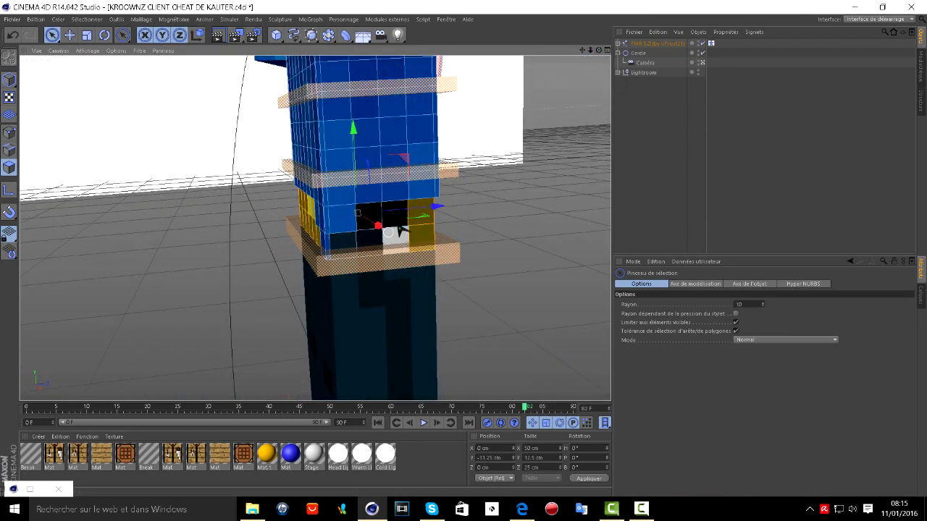
{"action": "left_click", "coordinate": [384, 226], "text": "shift"}
{"action": "left_click_drag", "start_coordinate": [364, 236], "coordinate": [335, 240], "text": "shift"}
- Extrude the selected belt polygons by 2 cm, redoing the extrusion with a maximum angle of 91°, and return to brush selection
{"action": "left_click_drag", "start_coordinate": [600, 55], "coordinate": [755, 265]}
{"action": "key", "text": "d"}
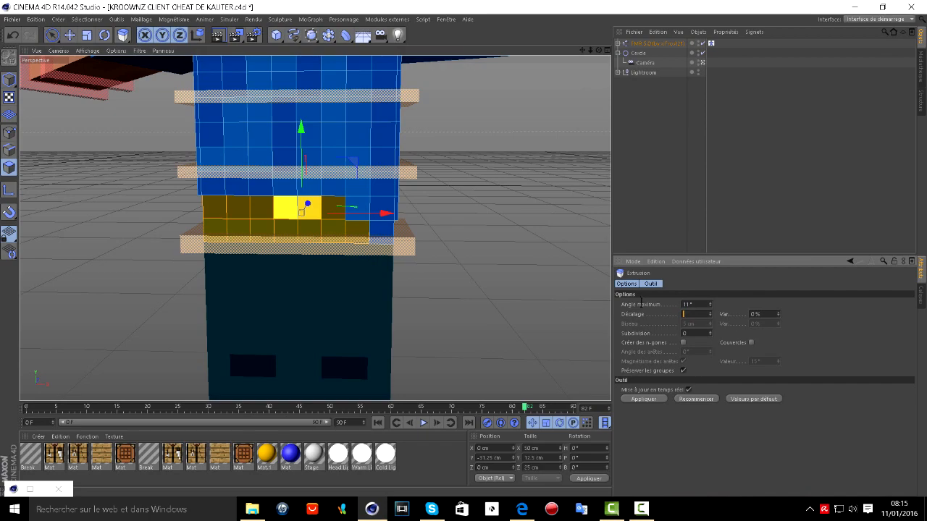
{"action": "key", "text": "Return"}
{"action": "scroll", "coordinate": [501, 237], "scroll_direction": "down", "scroll_amount": 1}
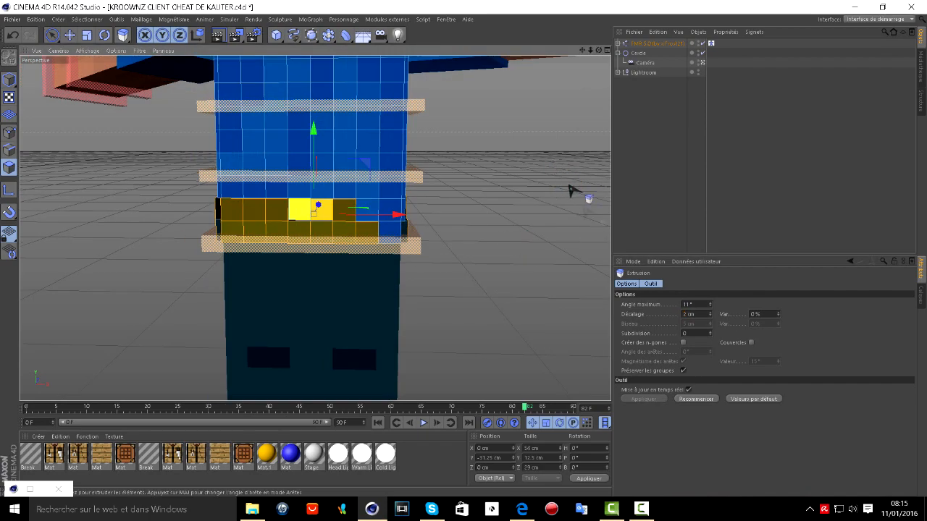
{"action": "left_click", "coordinate": [11, 35]}
{"action": "left_click_drag", "start_coordinate": [704, 306], "coordinate": [416, 333]}
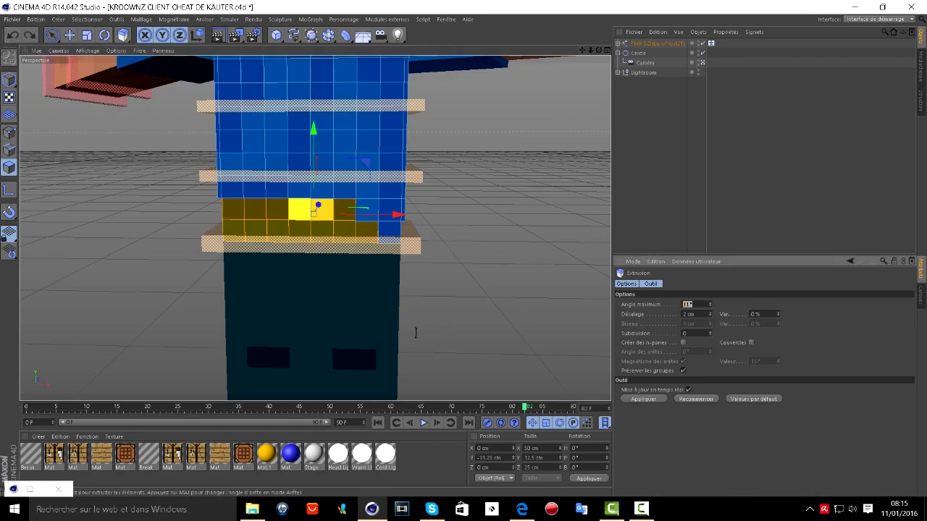
{"action": "type", "text": "91"}
{"action": "key", "text": "Return"}
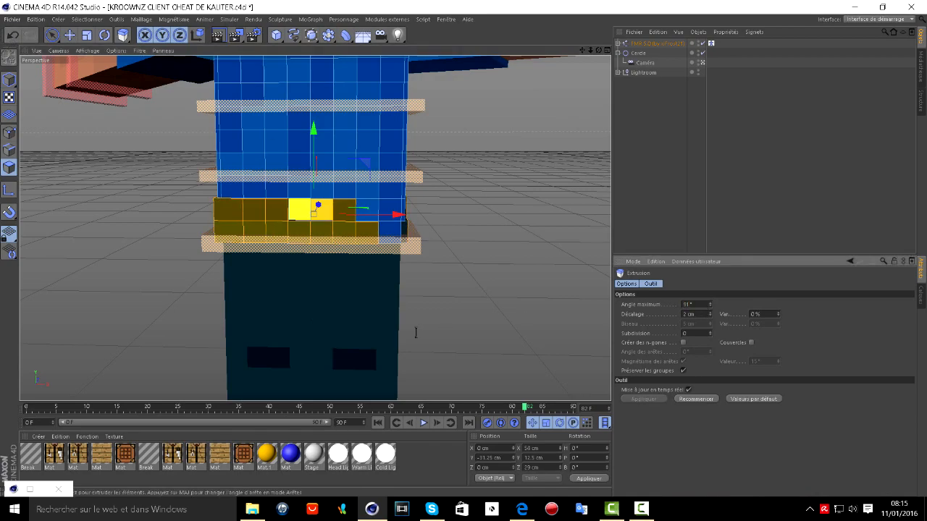
{"action": "left_click_drag", "start_coordinate": [599, 49], "coordinate": [214, 48]}
{"action": "left_click", "coordinate": [51, 35]}
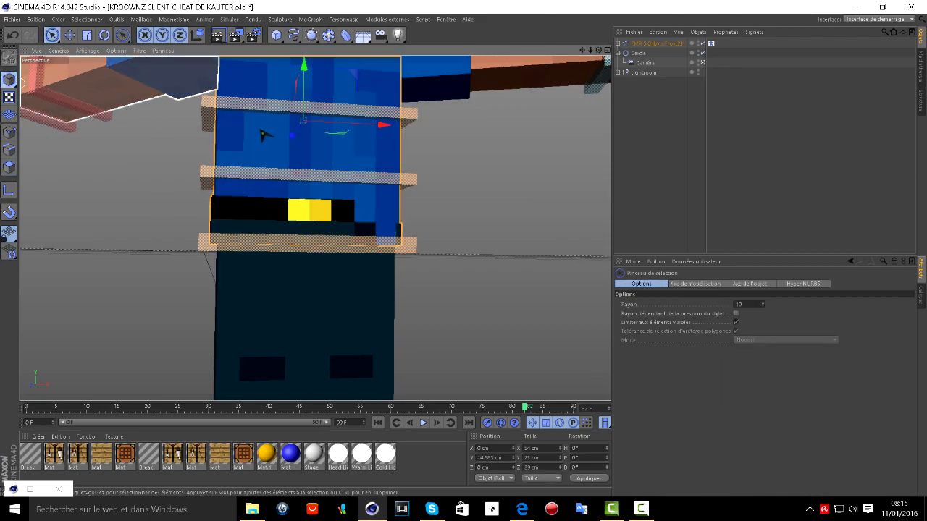
- Select the two yellow buckle polygons on the front of the belt and extrude them by 3 cm
{"action": "mouse_move", "coordinate": [599, 51]}
{"action": "left_mouse_down"}
{"action": "mouse_move", "coordinate": [649, 83]}
{"action": "mouse_move", "coordinate": [602, 55]}
{"action": "left_mouse_up"}
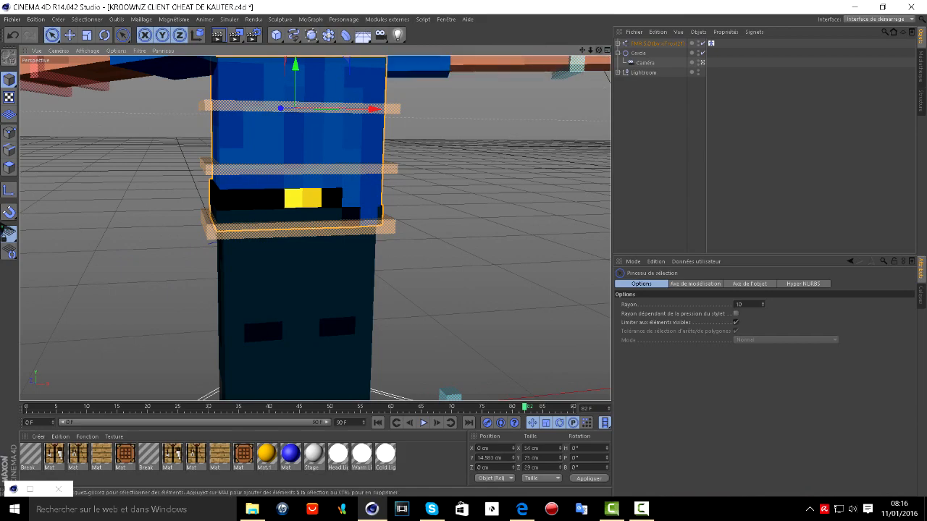
{"action": "left_click", "coordinate": [8, 167]}
{"action": "left_click", "coordinate": [308, 197]}
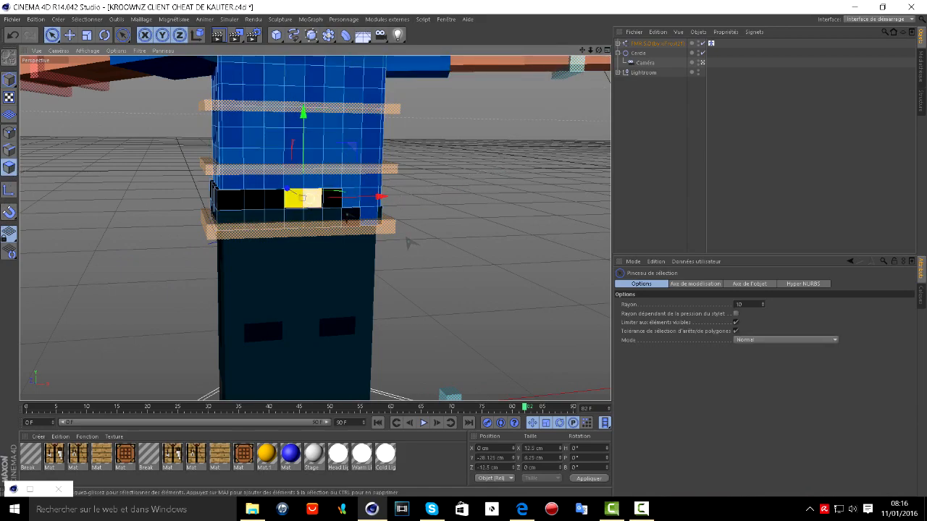
{"action": "key", "text": "d"}
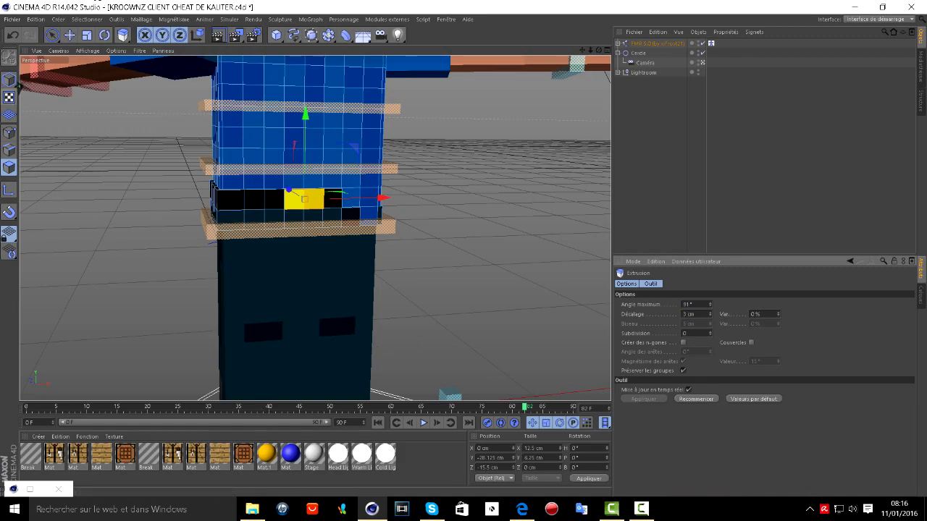
{"action": "left_click", "coordinate": [52, 34]}
- Examine the raised shirt, sleeves, belt and buckle from several angles
{"action": "scroll", "coordinate": [414, 124], "scroll_direction": "down", "scroll_amount": 5}
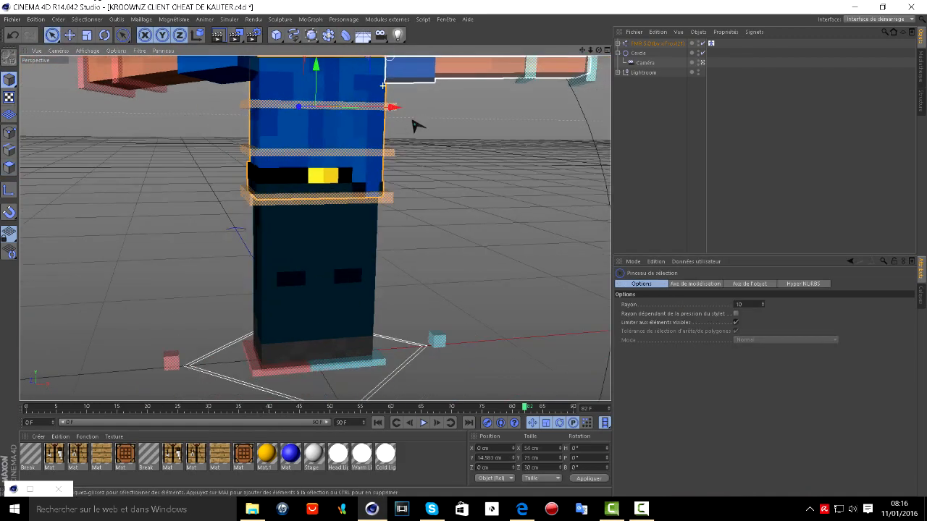
{"action": "left_click_drag", "start_coordinate": [583, 50], "coordinate": [586, 201]}
{"action": "scroll", "coordinate": [323, 288], "scroll_direction": "up", "scroll_amount": 3}
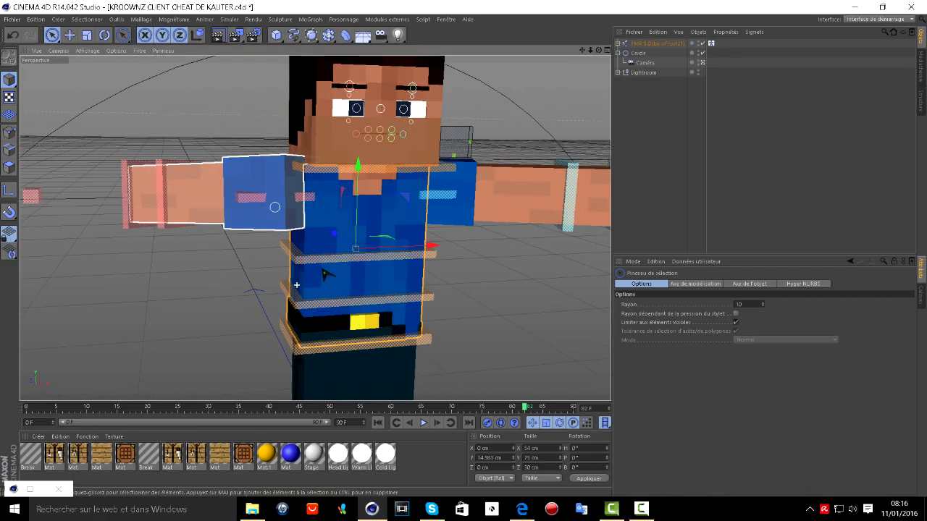
{"action": "left_click_drag", "start_coordinate": [599, 50], "coordinate": [319, 50]}
{"action": "left_click_drag", "start_coordinate": [315, 228], "coordinate": [278, 228]}
{"action": "scroll", "coordinate": [412, 218], "scroll_direction": "down", "scroll_amount": 4}
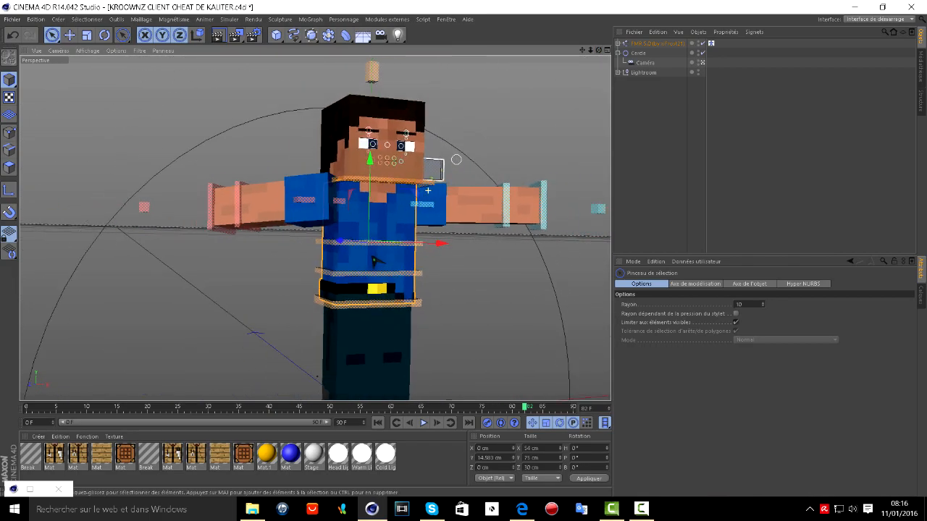
- Select the grey shoe polygons around the bottom of the leg with red controllers
{"action": "left_click_drag", "start_coordinate": [582, 50], "coordinate": [606, 4]}
{"action": "scroll", "coordinate": [494, 203], "scroll_direction": "up", "scroll_amount": 5}
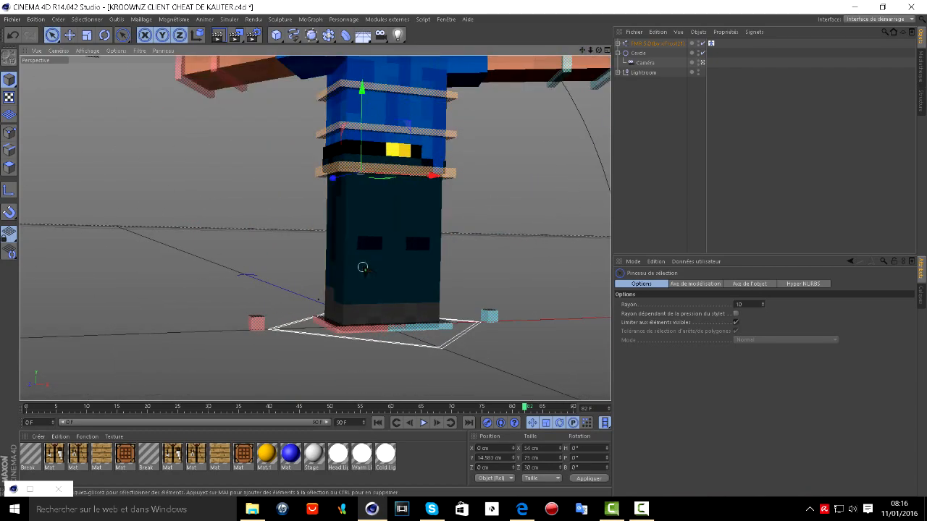
{"action": "left_click", "coordinate": [371, 224]}
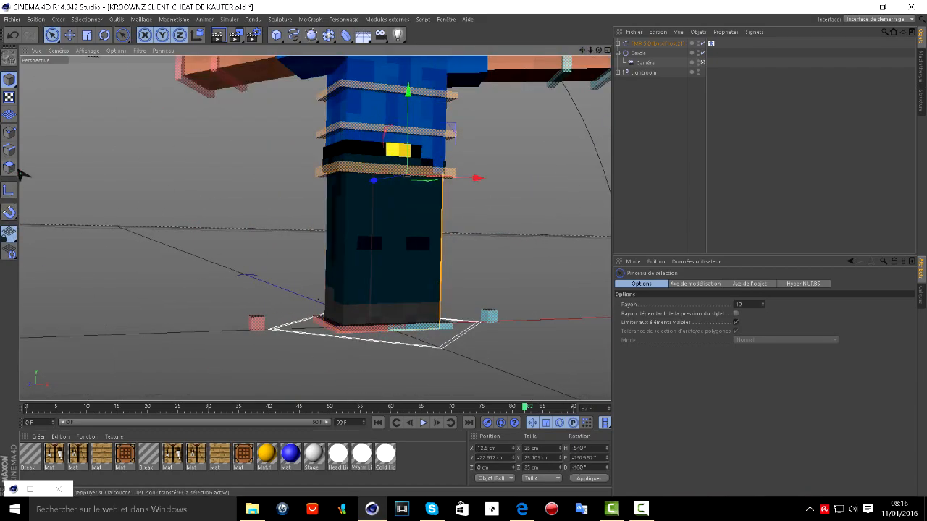
{"action": "left_click", "coordinate": [8, 168]}
{"action": "scroll", "coordinate": [427, 298], "scroll_direction": "up", "scroll_amount": 4}
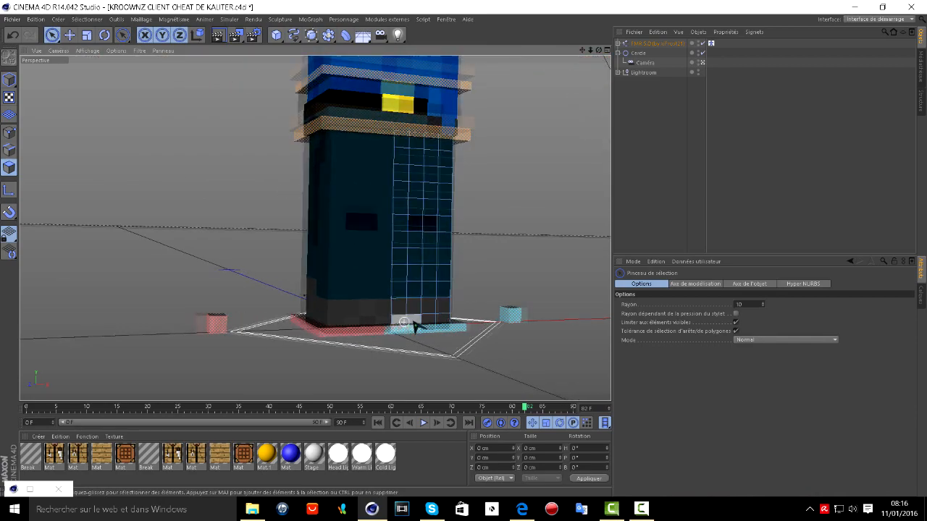
{"action": "left_click", "coordinate": [13, 35]}
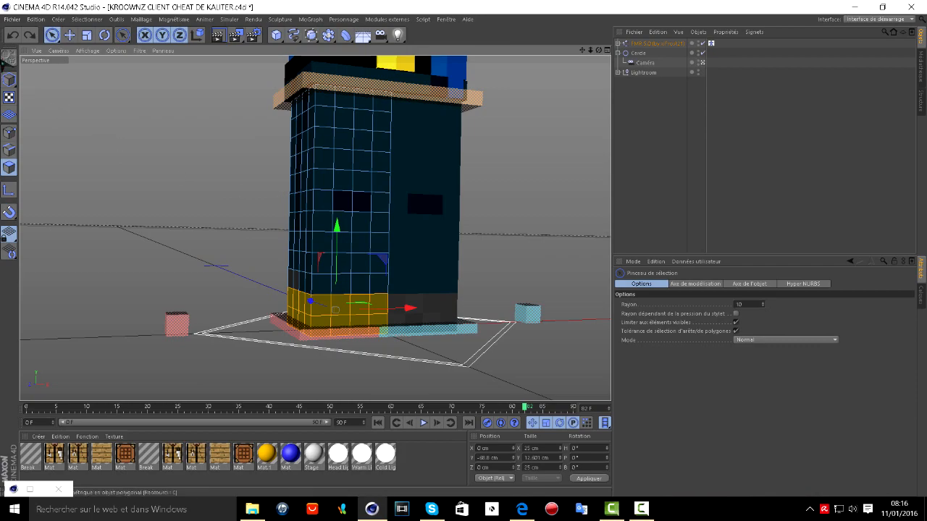
- Select both legs together as objects and switch to polygon editing
{"action": "left_click", "coordinate": [9, 80]}
{"action": "left_click", "coordinate": [349, 229]}
{"action": "left_click", "coordinate": [449, 232], "text": "shift"}
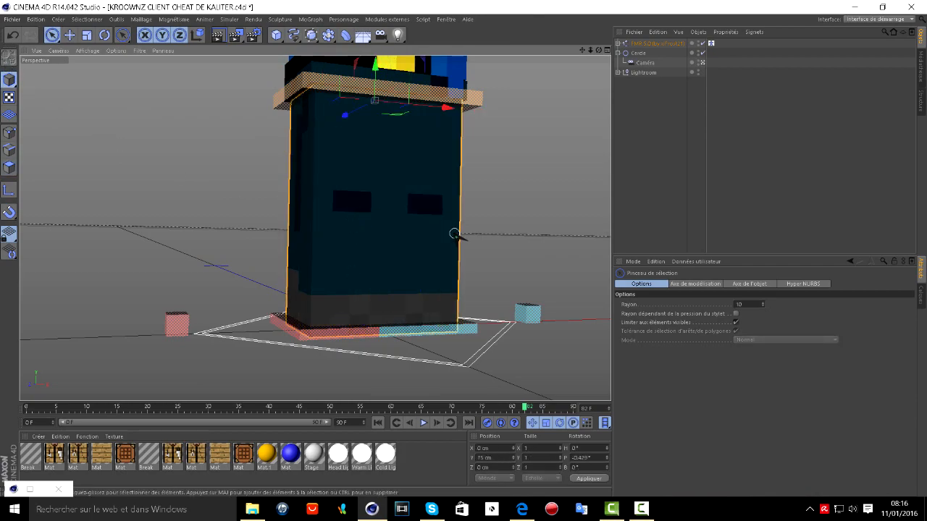
{"action": "left_click", "coordinate": [9, 167]}
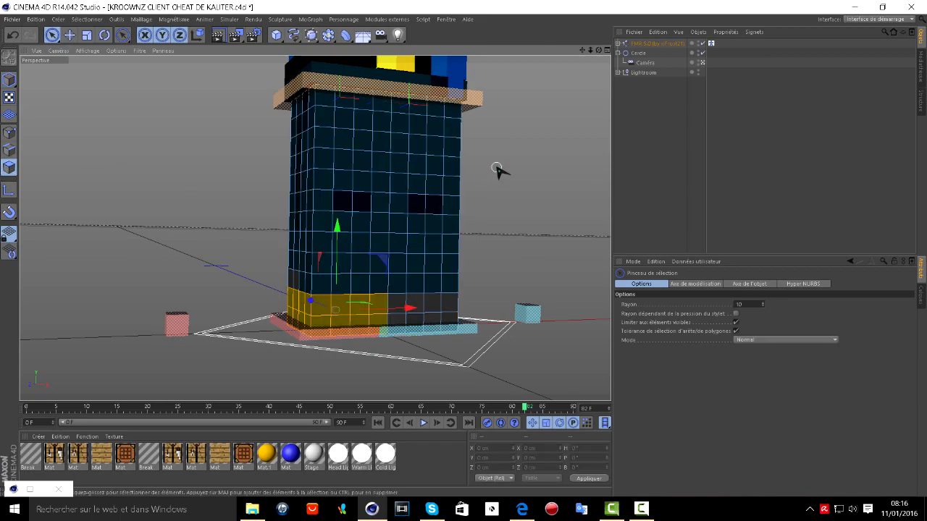
- Add the two grey shoe polygon rows of the leg with cyan controllers using Loop Selection
{"action": "scroll", "coordinate": [463, 292], "scroll_direction": "up", "scroll_amount": 3}
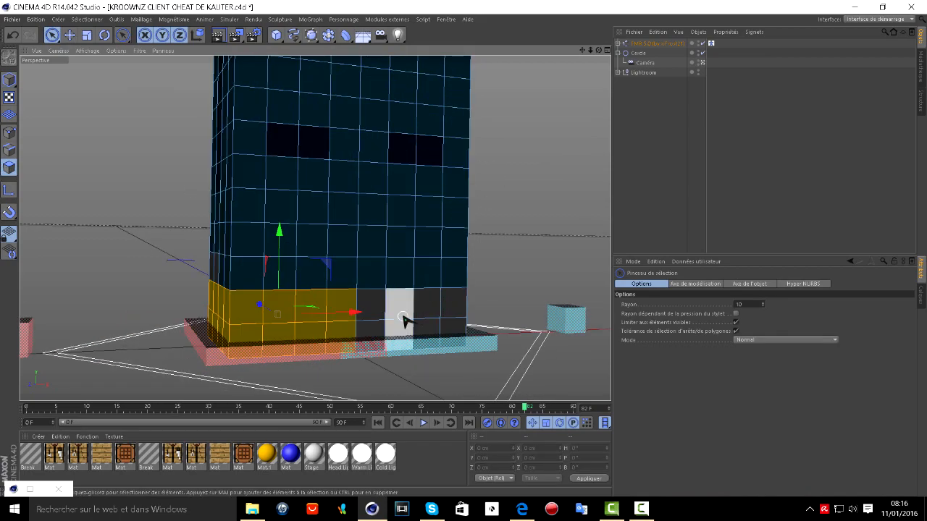
{"action": "key", "text": "u"}
{"action": "key", "text": "l"}
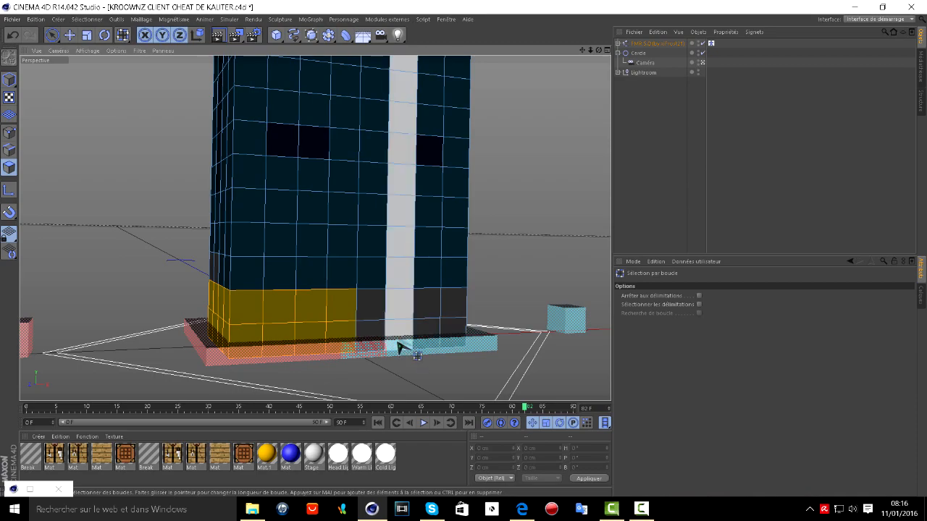
{"action": "left_click", "coordinate": [403, 304], "text": "shift"}
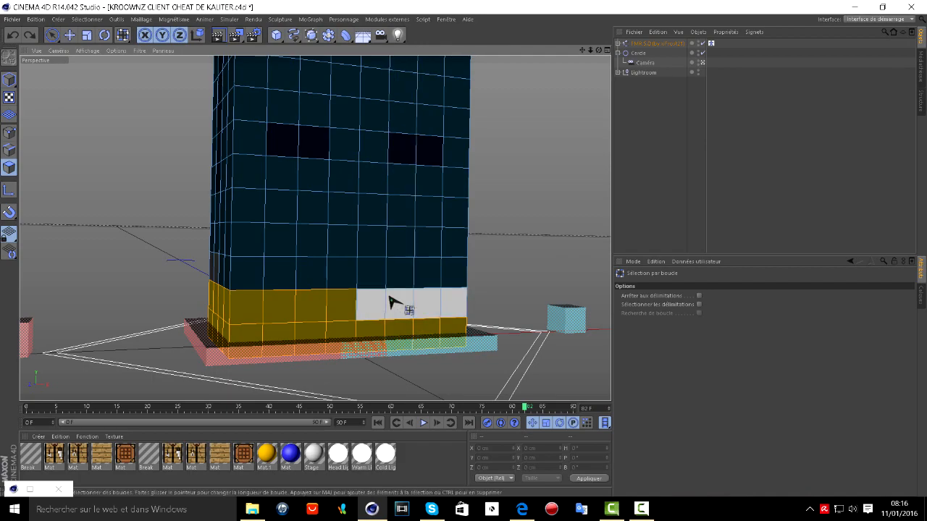
- Extrude the shoe polygons of both legs by 2 cm and return to brush selection in object mode
{"action": "left_click_drag", "start_coordinate": [430, 311], "coordinate": [466, 281], "text": "alt"}
{"action": "key", "text": "d"}
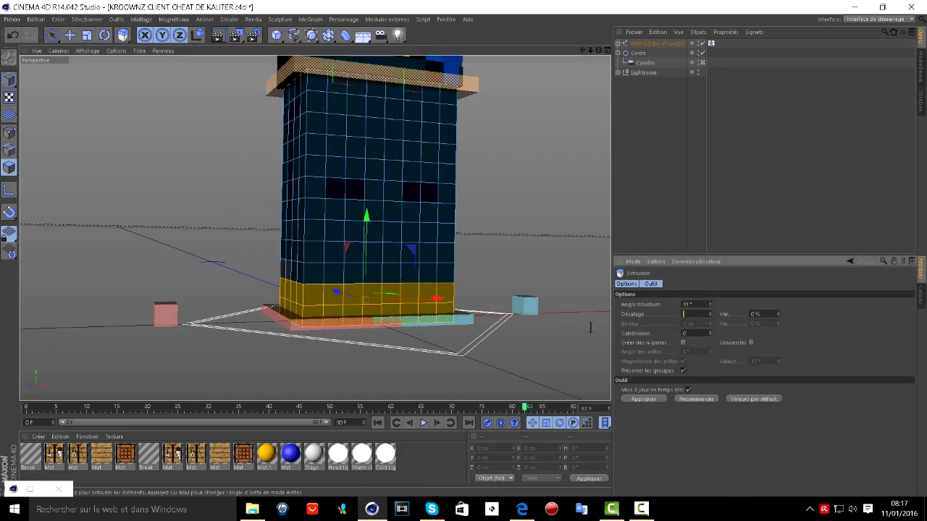
{"action": "type", "text": "2"}
{"action": "key", "text": "Return"}
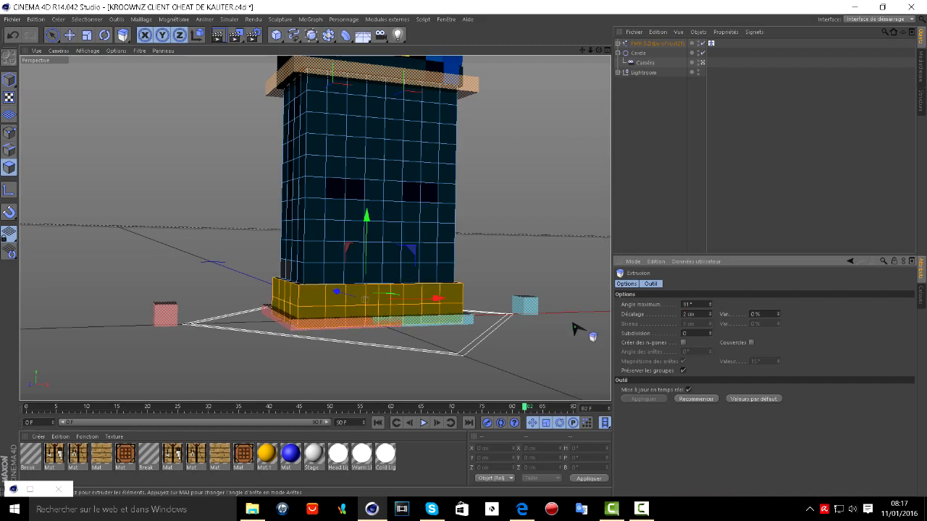
{"action": "left_click", "coordinate": [53, 34]}
{"action": "left_click", "coordinate": [9, 80]}
{"action": "scroll", "coordinate": [93, 115], "scroll_direction": "down", "scroll_amount": 5}
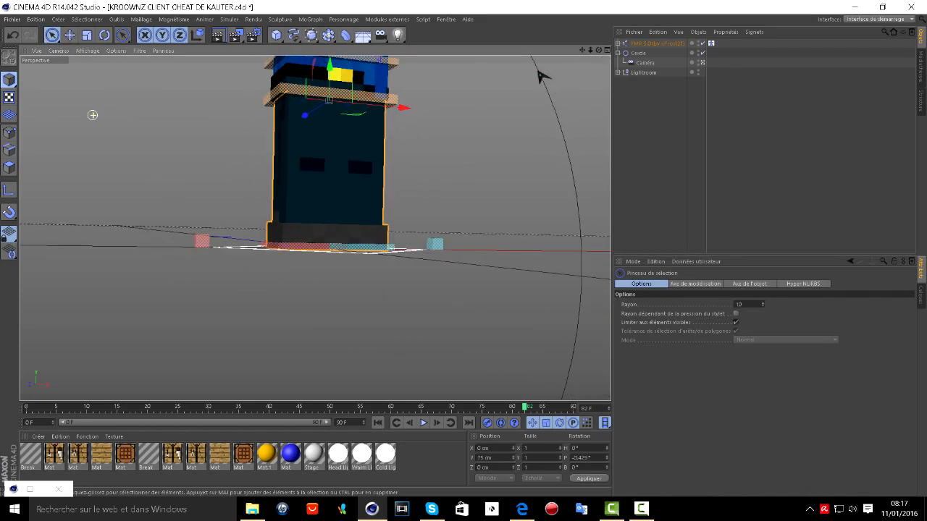
{"action": "left_click_drag", "start_coordinate": [584, 49], "coordinate": [585, 47]}
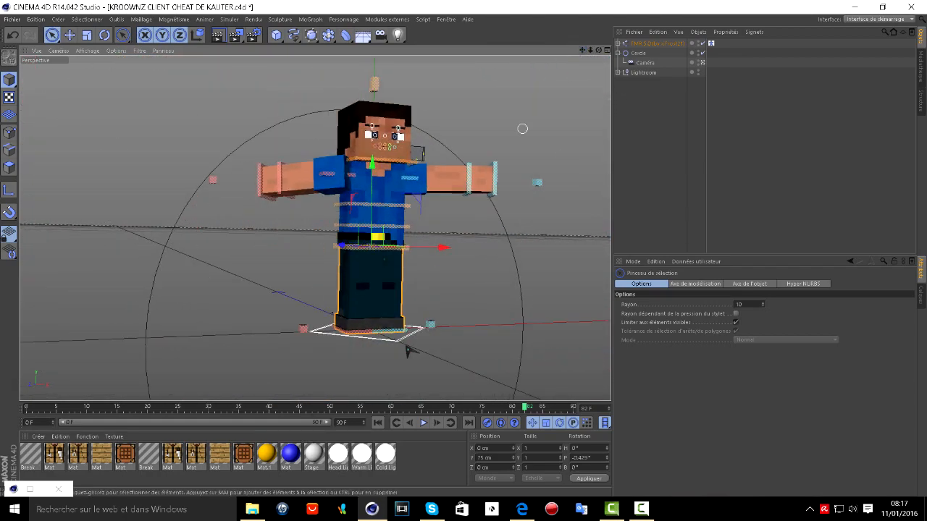
- Select the FMR 5.0 character rig and turn off its right eye, left eye and mouth
{"action": "scroll", "coordinate": [454, 203], "scroll_direction": "up", "scroll_amount": 1}
{"action": "scroll", "coordinate": [455, 203], "scroll_direction": "down", "scroll_amount": 1}
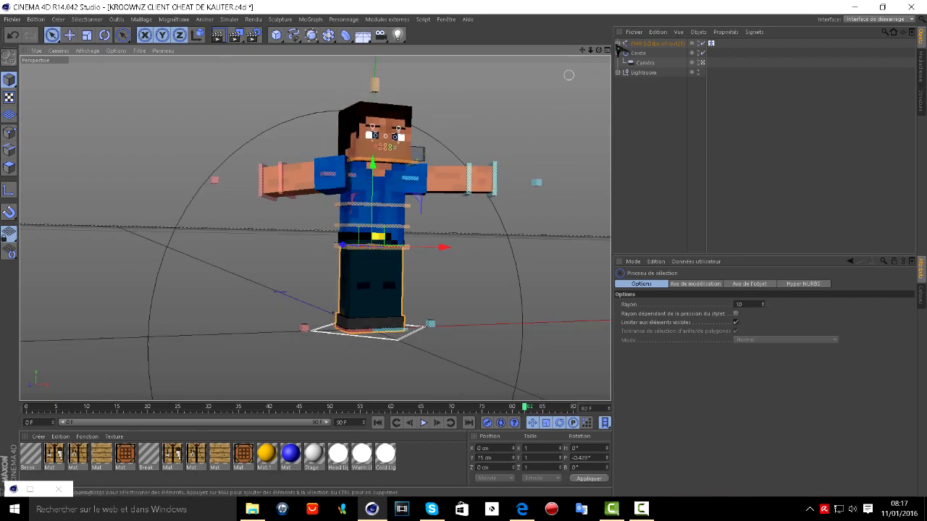
{"action": "left_click_drag", "start_coordinate": [599, 50], "coordinate": [599, 50]}
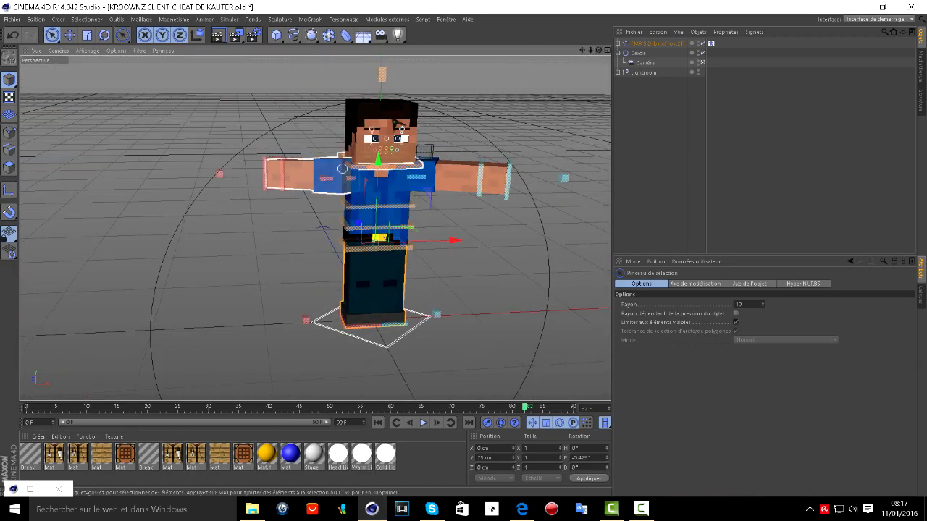
{"action": "scroll", "coordinate": [396, 126], "scroll_direction": "up", "scroll_amount": 3}
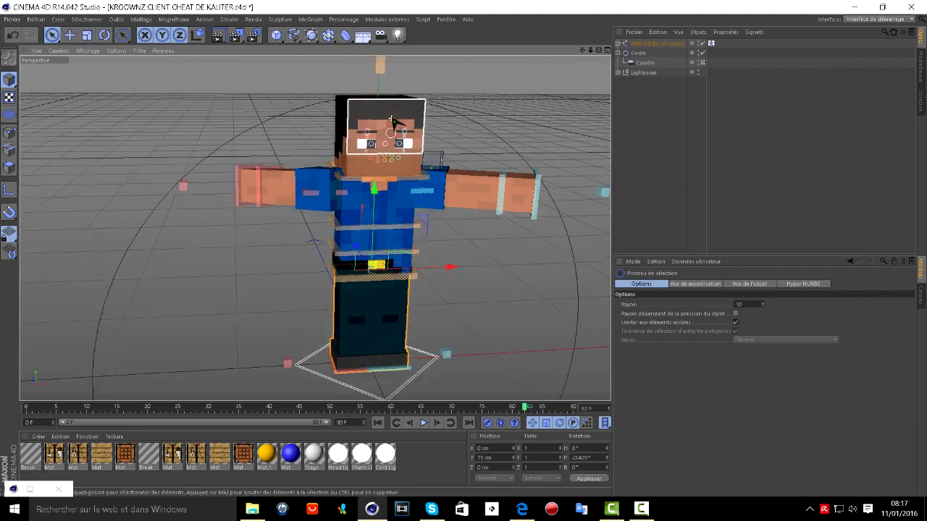
{"action": "left_click", "coordinate": [642, 44]}
{"action": "scroll", "coordinate": [776, 434], "scroll_direction": "down", "scroll_amount": 5}
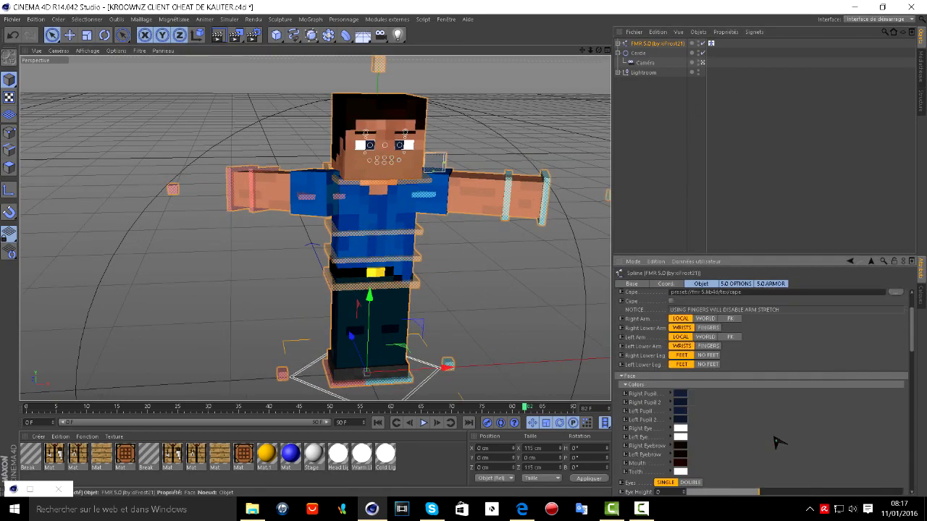
{"action": "left_click_drag", "start_coordinate": [773, 437], "coordinate": [726, 446]}
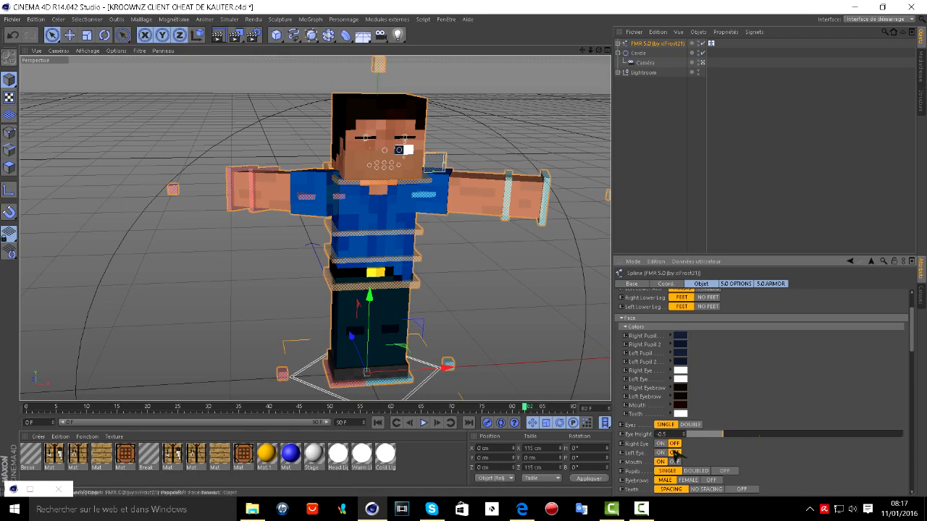
{"action": "key", "text": "s"}
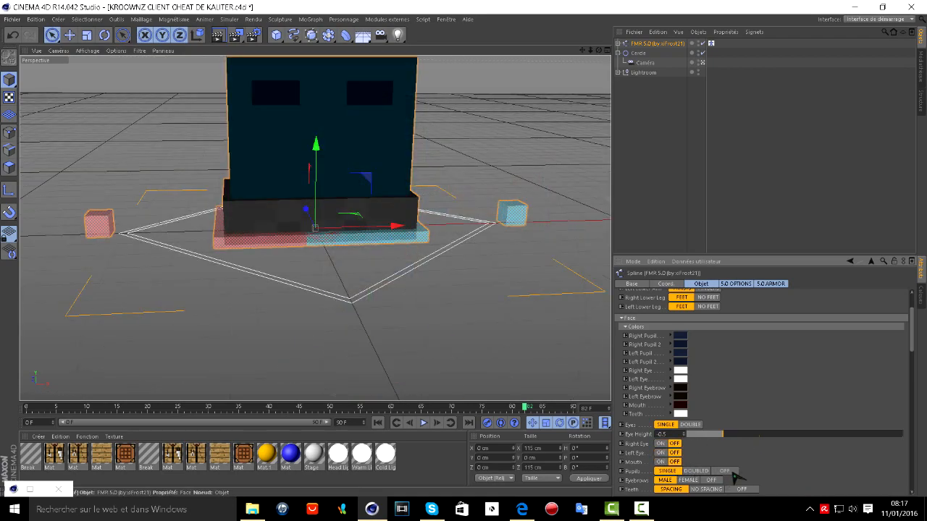
{"action": "mouse_move", "coordinate": [482, 253]}
{"action": "left_mouse_down", "text": "alt"}
{"action": "mouse_move", "coordinate": [471, 227]}
{"action": "mouse_move", "coordinate": [580, 89]}
{"action": "left_mouse_up", "text": "alt"}
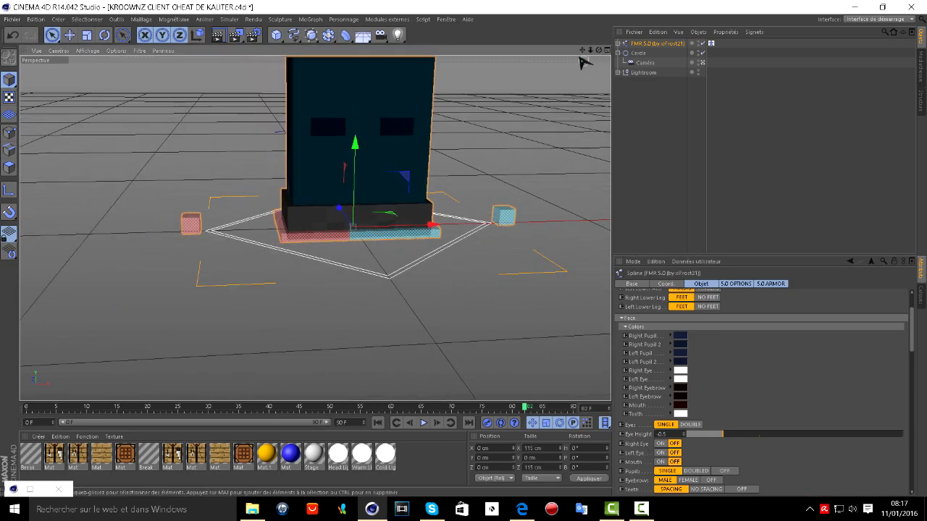
{"action": "left_click_drag", "start_coordinate": [582, 50], "coordinate": [532, 380]}
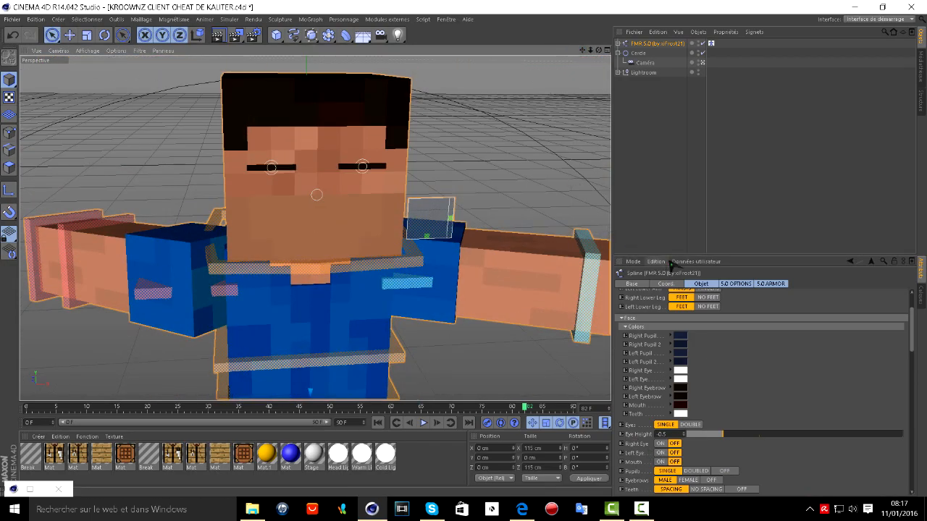
- Turn off the rig's pupils, eyebrows and teeth
{"action": "scroll", "coordinate": [637, 338], "scroll_direction": "down", "scroll_amount": 4}
{"action": "scroll", "coordinate": [600, 312], "scroll_direction": "up", "scroll_amount": 1}
{"action": "scroll", "coordinate": [586, 373], "scroll_direction": "down", "scroll_amount": 1}
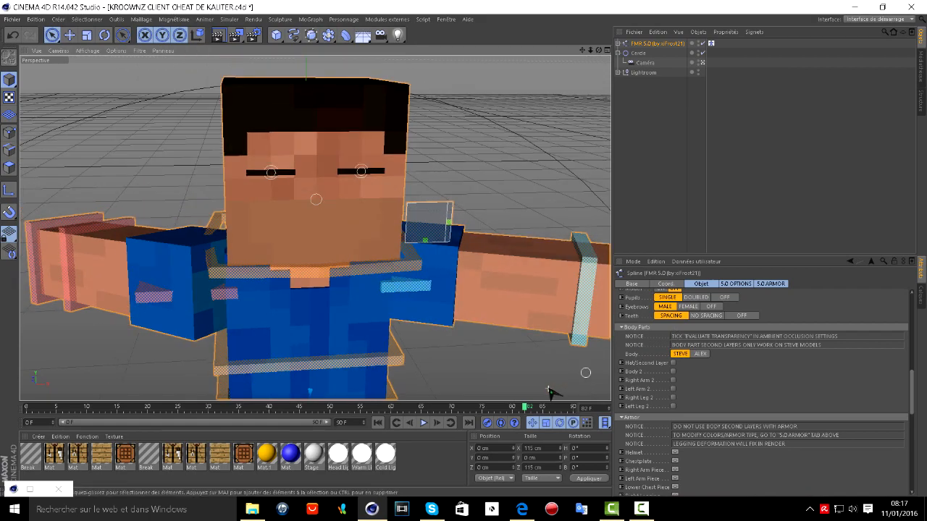
{"action": "scroll", "coordinate": [554, 374], "scroll_direction": "down", "scroll_amount": 2}
{"action": "left_click", "coordinate": [721, 296]}
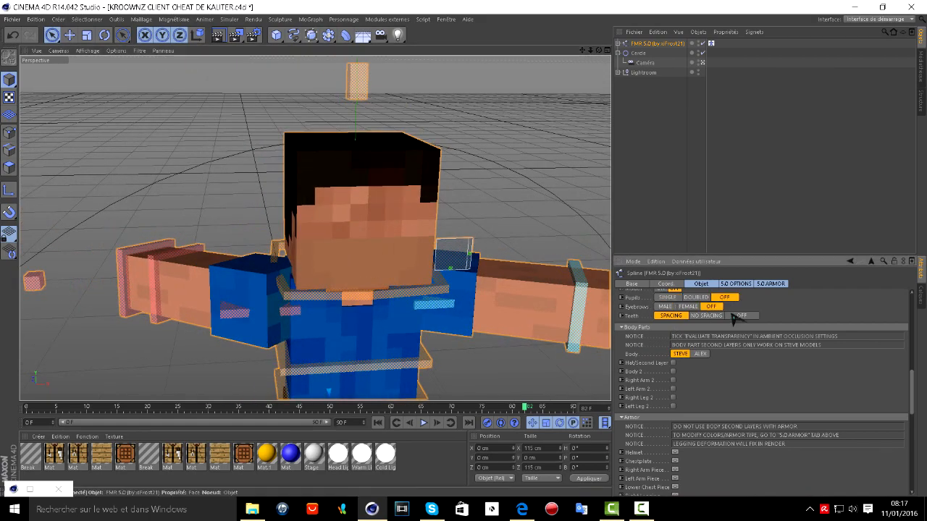
{"action": "left_click", "coordinate": [738, 315]}
{"action": "scroll", "coordinate": [458, 201], "scroll_direction": "down", "scroll_amount": 1}
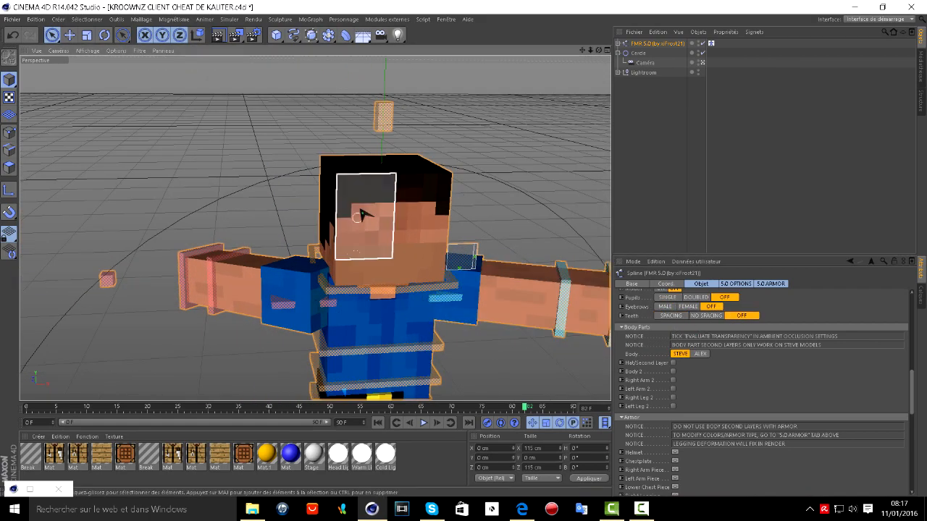
- Add the face and remaining head meshes to the object selection and switch to polygon editing
{"action": "left_click", "coordinate": [388, 213]}
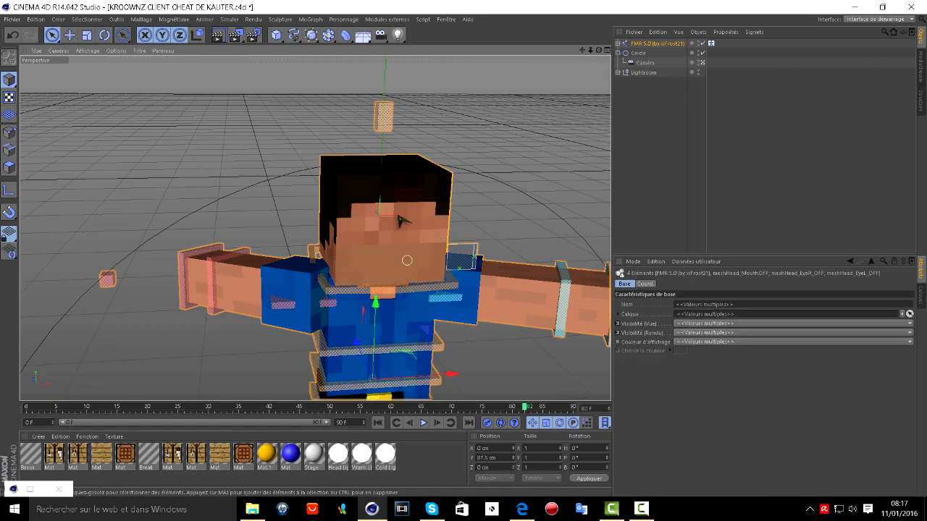
{"action": "left_click", "coordinate": [331, 217], "text": "shift"}
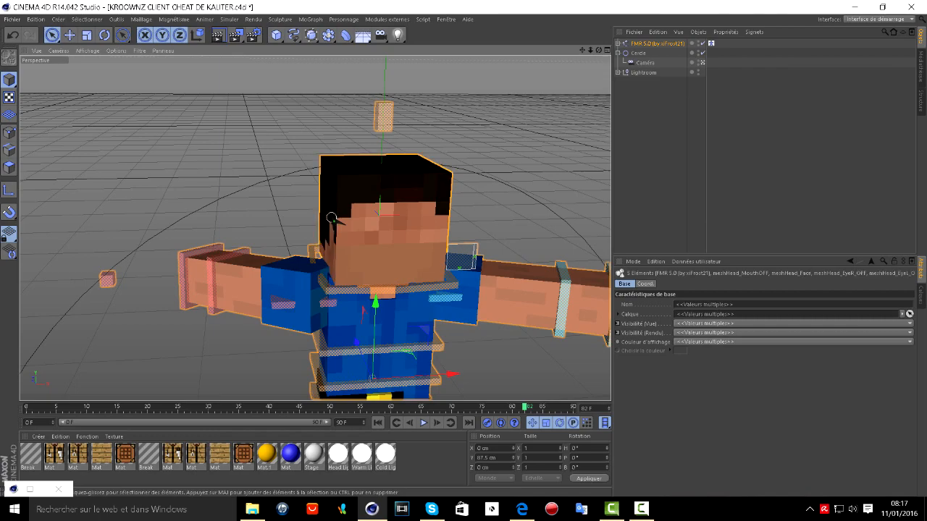
{"action": "left_click", "coordinate": [9, 167]}
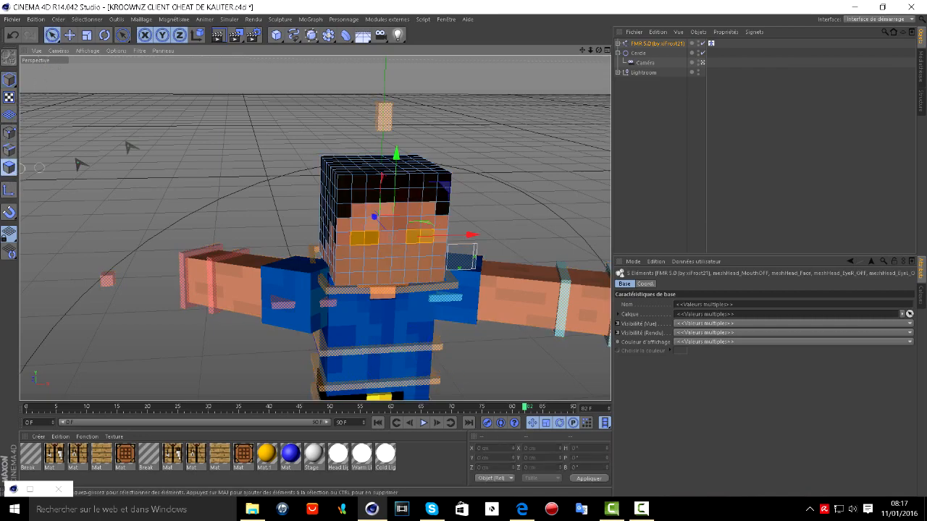
- Brush-select the black hair polygons across the front of the head, including both lower corner squares
{"action": "scroll", "coordinate": [218, 118], "scroll_direction": "up", "scroll_amount": 5}
{"action": "scroll", "coordinate": [250, 159], "scroll_direction": "down", "scroll_amount": 1}
{"action": "scroll", "coordinate": [400, 230], "scroll_direction": "up", "scroll_amount": 5}
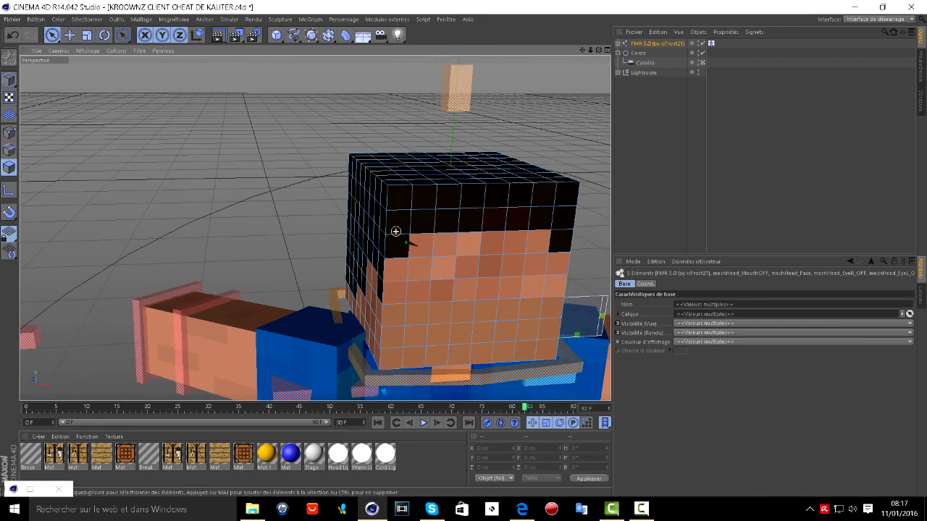
{"action": "mouse_move", "coordinate": [404, 241]}
{"action": "left_mouse_down"}
{"action": "mouse_move", "coordinate": [399, 221]}
{"action": "mouse_move", "coordinate": [438, 202]}
{"action": "mouse_move", "coordinate": [521, 206]}
{"action": "mouse_move", "coordinate": [584, 222]}
{"action": "mouse_move", "coordinate": [581, 239]}
{"action": "left_mouse_up"}
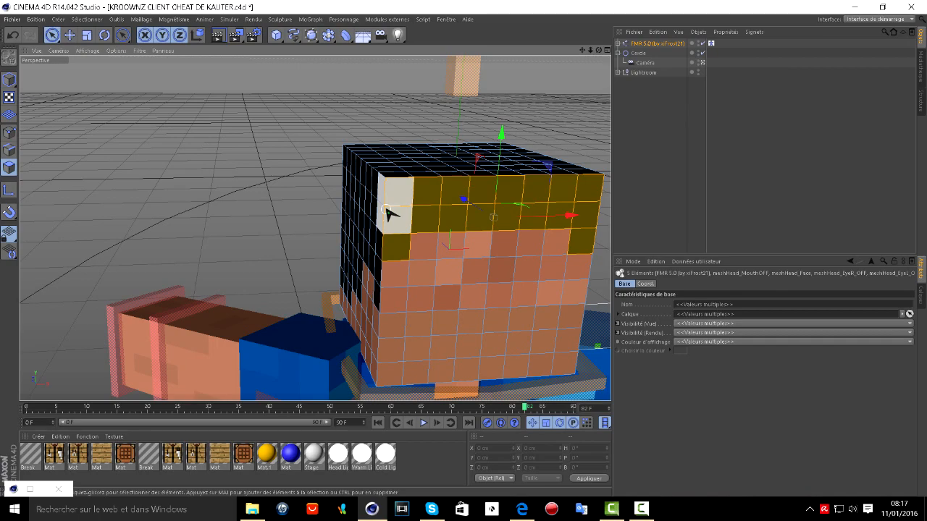
- Add the polygon rows around the sides and back of the head that contain hair using Loop Selection
{"action": "key", "text": "u"}
{"action": "key", "text": "l"}
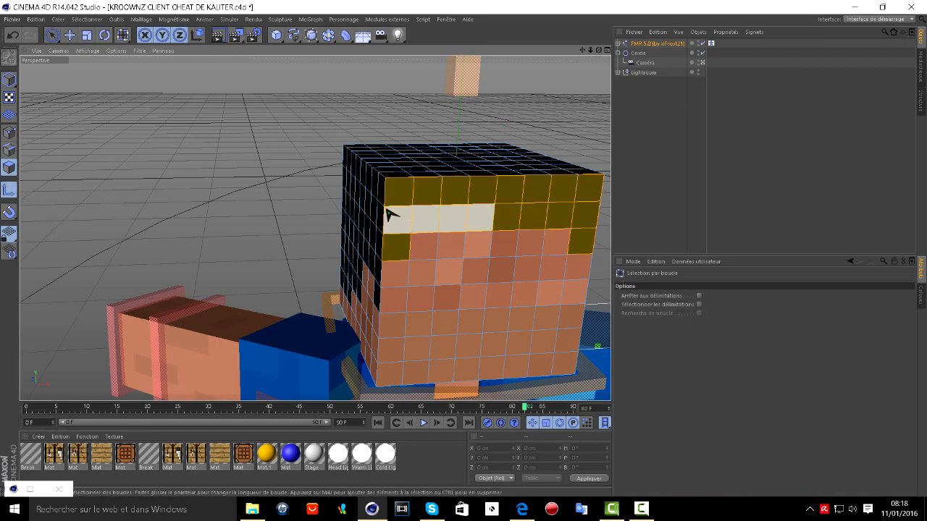
{"action": "left_click", "coordinate": [369, 207], "text": "shift"}
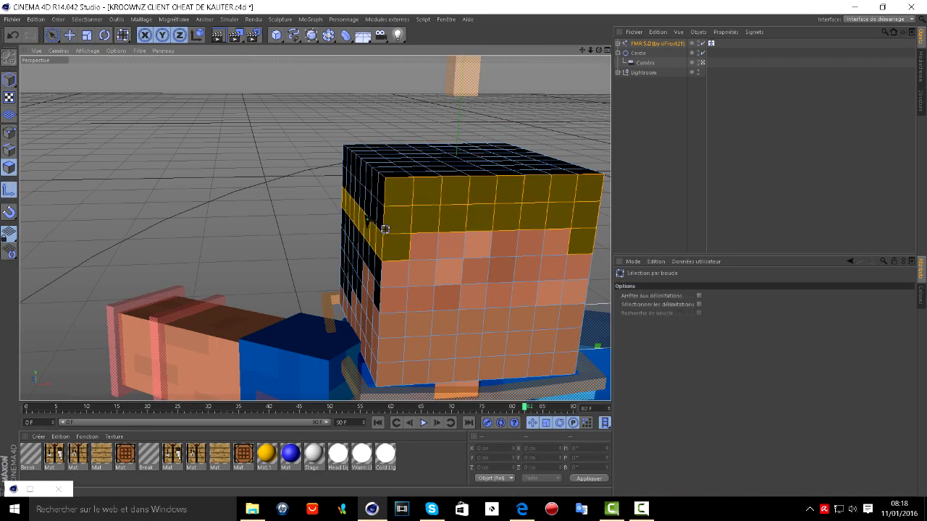
{"action": "left_click", "coordinate": [369, 182], "text": "shift"}
{"action": "left_click", "coordinate": [361, 247], "text": "shift"}
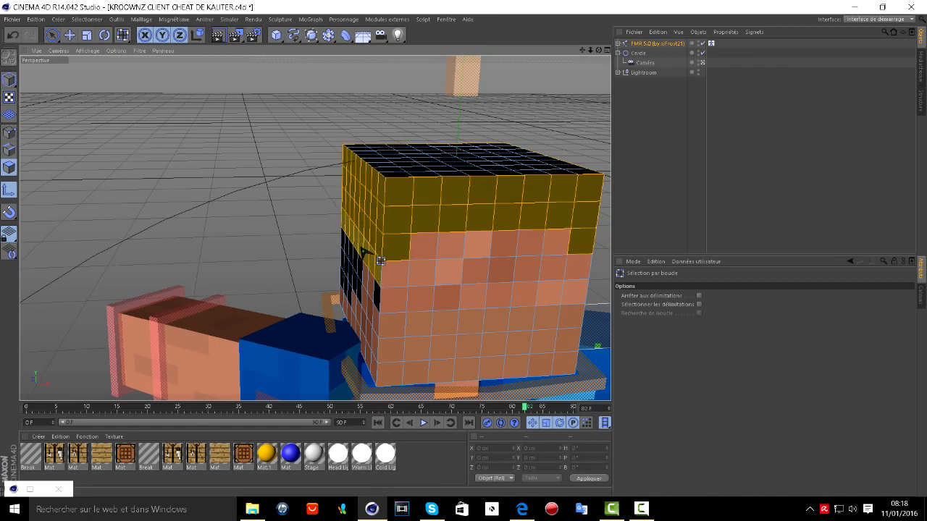
{"action": "left_click", "coordinate": [354, 297], "text": "shift"}
{"action": "left_click", "coordinate": [353, 304], "text": "shift"}
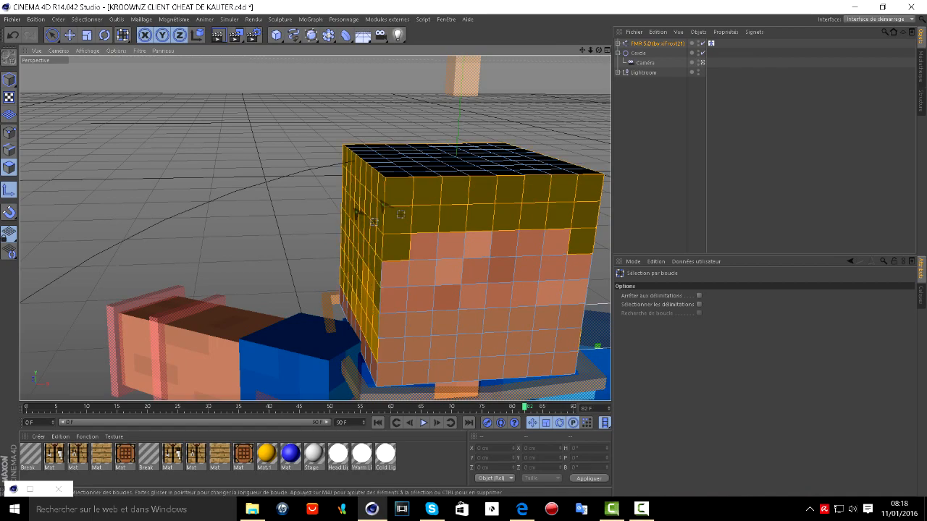
- Remove the skin-coloured polygons on both sides of the head from the selection with the selection brush
{"action": "scroll", "coordinate": [385, 200], "scroll_direction": "down", "scroll_amount": 3}
{"action": "left_click_drag", "start_coordinate": [599, 51], "coordinate": [525, 97]}
{"action": "left_click", "coordinate": [51, 34]}
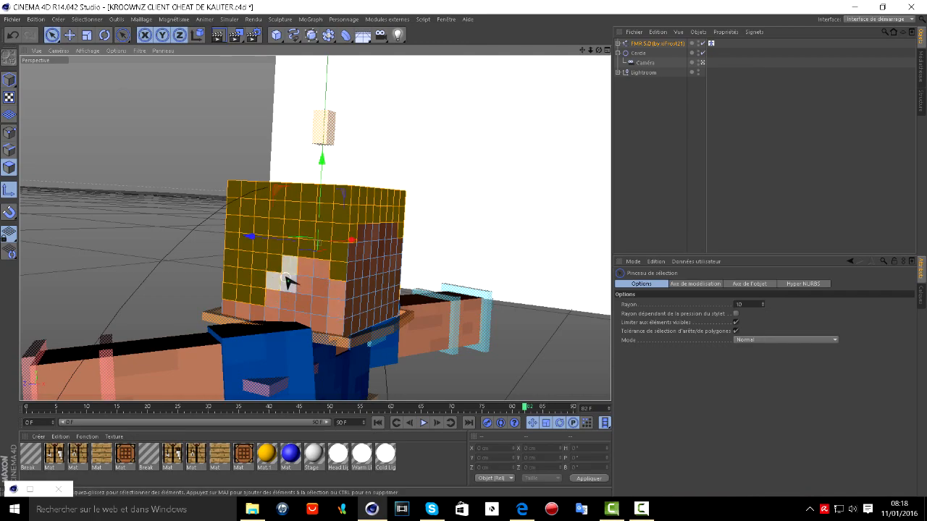
{"action": "mouse_move", "coordinate": [598, 51]}
{"action": "left_mouse_down"}
{"action": "mouse_move", "coordinate": [478, 137]}
{"action": "mouse_move", "coordinate": [348, 290]}
{"action": "mouse_move", "coordinate": [348, 320]}
{"action": "left_mouse_up"}
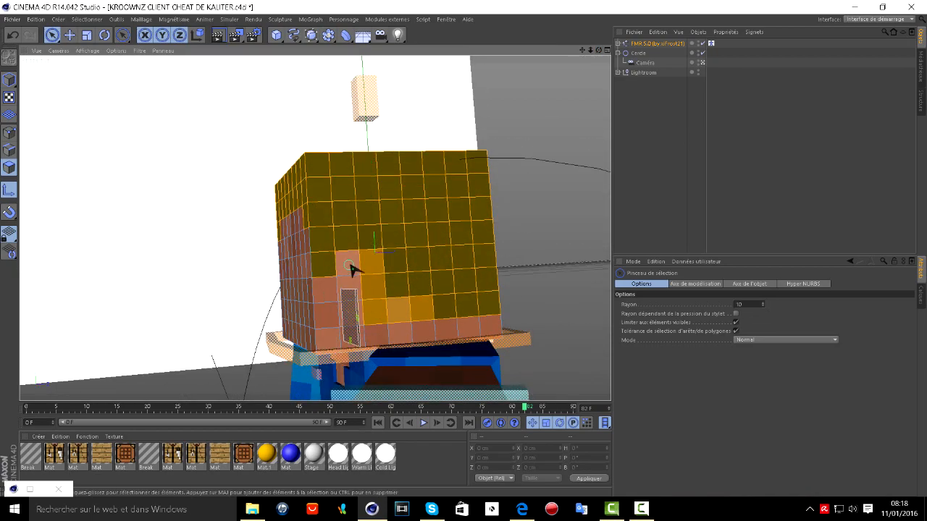
{"action": "left_click_drag", "start_coordinate": [404, 319], "coordinate": [414, 319], "text": "ctrl"}
{"action": "scroll", "coordinate": [416, 319], "scroll_direction": "down", "scroll_amount": 4}
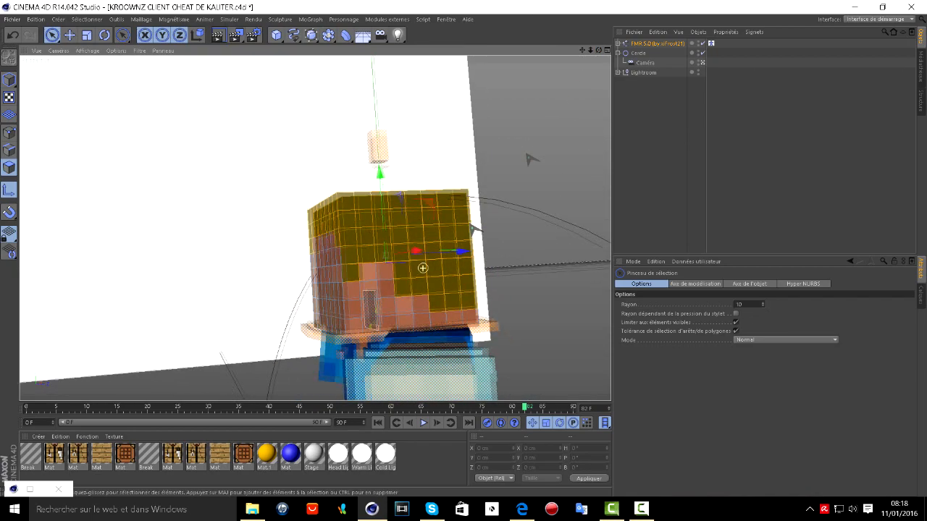
- Add the hair polygons on top of the head and the lowest black ones at the back to the selection
{"action": "mouse_move", "coordinate": [599, 51]}
{"action": "left_mouse_down"}
{"action": "mouse_move", "coordinate": [580, 87]}
{"action": "mouse_move", "coordinate": [536, 58]}
{"action": "mouse_move", "coordinate": [584, 46]}
{"action": "mouse_move", "coordinate": [590, 54]}
{"action": "left_mouse_up"}
{"action": "scroll", "coordinate": [338, 328], "scroll_direction": "up", "scroll_amount": 12}
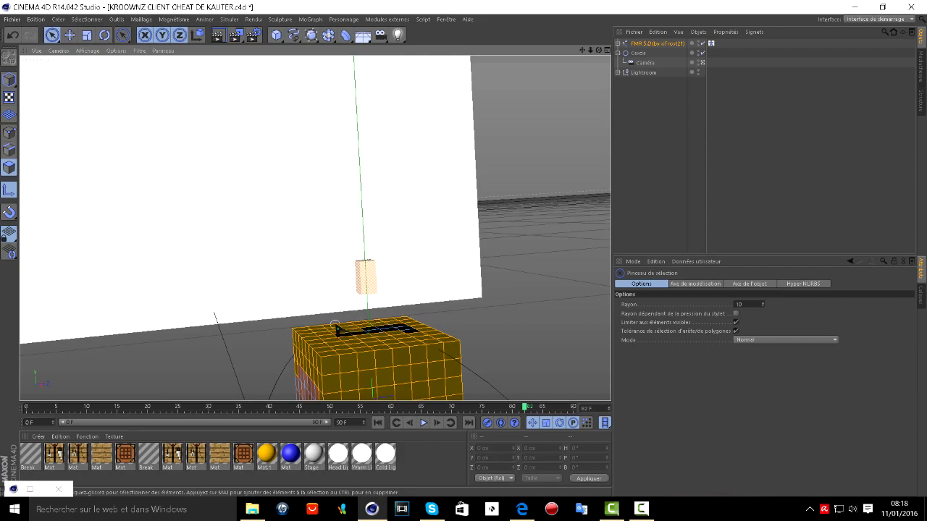
{"action": "scroll", "coordinate": [399, 336], "scroll_direction": "down", "scroll_amount": 5}
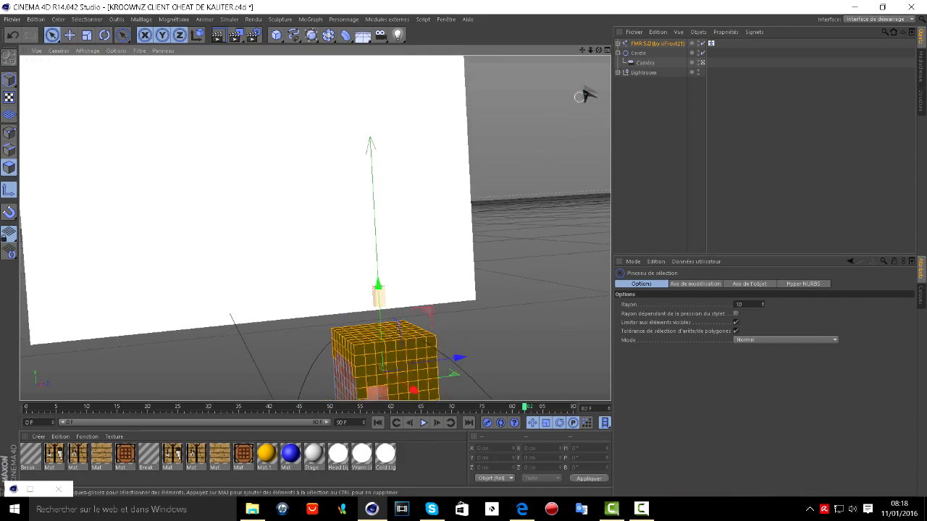
{"action": "left_click_drag", "start_coordinate": [599, 50], "coordinate": [307, 45]}
{"action": "scroll", "coordinate": [441, 182], "scroll_direction": "up", "scroll_amount": 8}
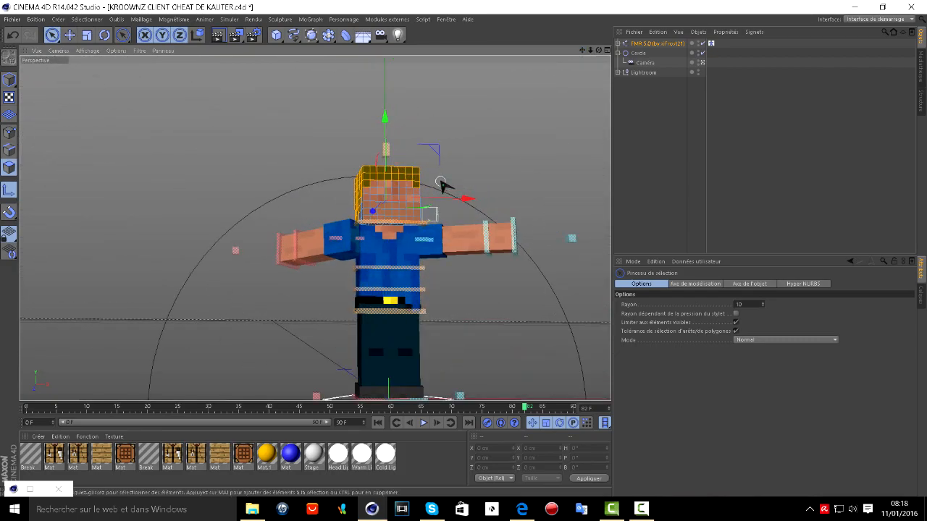
{"action": "scroll", "coordinate": [440, 182], "scroll_direction": "up", "scroll_amount": 3}
{"action": "left_click_drag", "start_coordinate": [599, 50], "coordinate": [226, 209]}
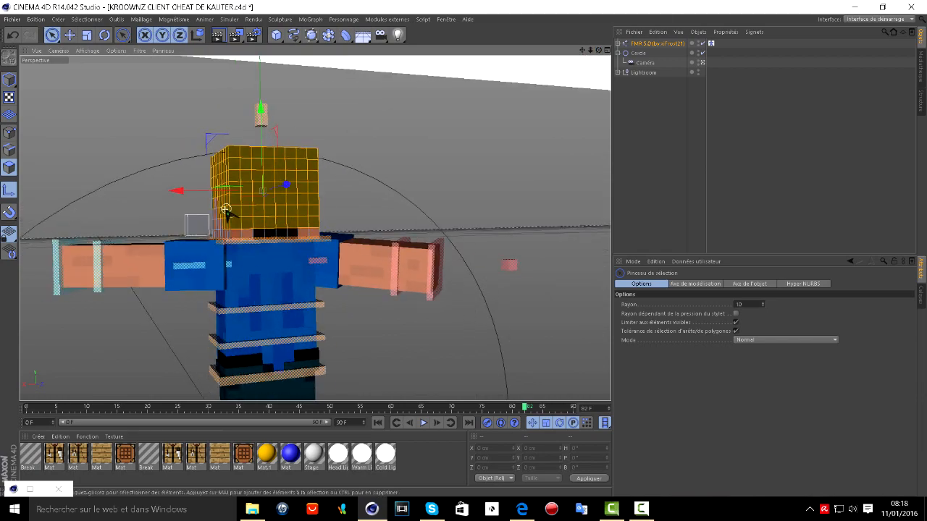
{"action": "scroll", "coordinate": [226, 209], "scroll_direction": "up", "scroll_amount": 1}
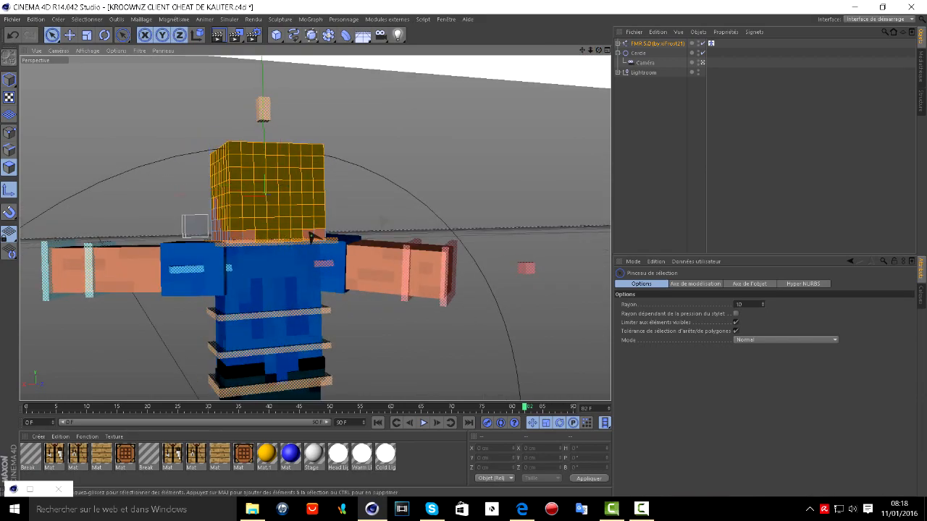
{"action": "left_click_drag", "start_coordinate": [599, 50], "coordinate": [217, 137]}
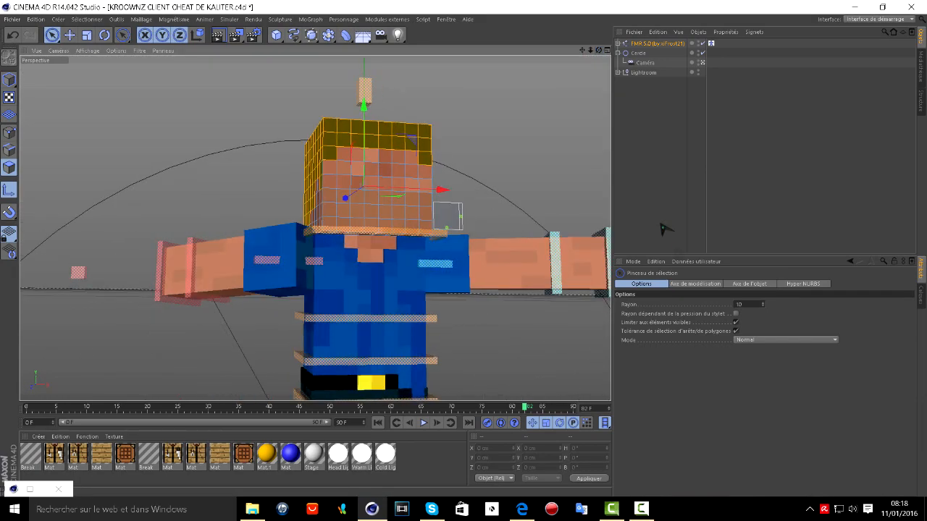
- Extrude the selected hair polygons by 3 cm and return to brush selection in object mode
{"action": "key", "text": "d"}
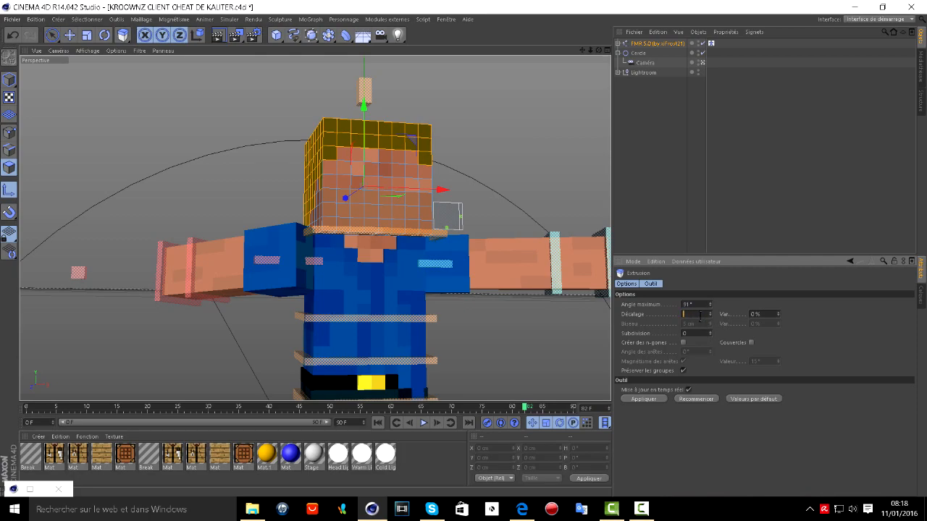
{"action": "key", "text": "Return"}
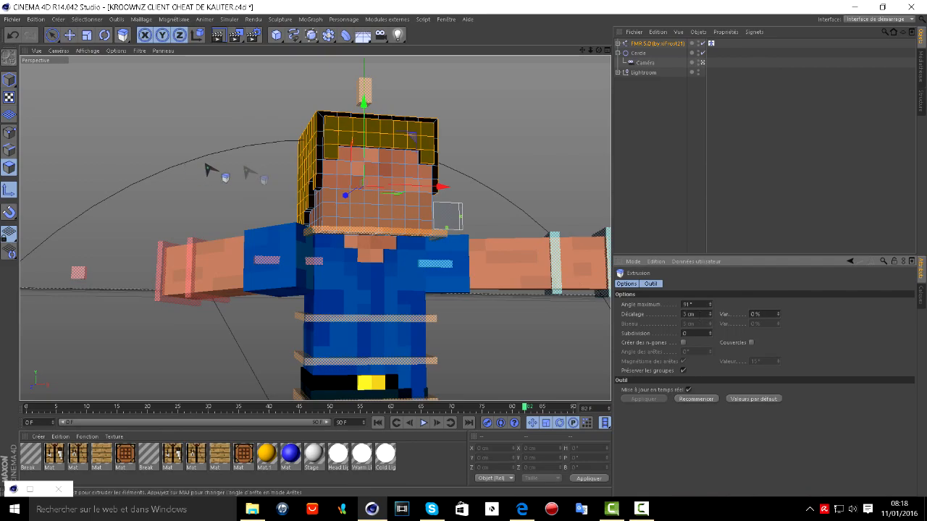
{"action": "scroll", "coordinate": [533, 189], "scroll_direction": "down", "scroll_amount": 1}
{"action": "left_click_drag", "start_coordinate": [598, 50], "coordinate": [550, 136]}
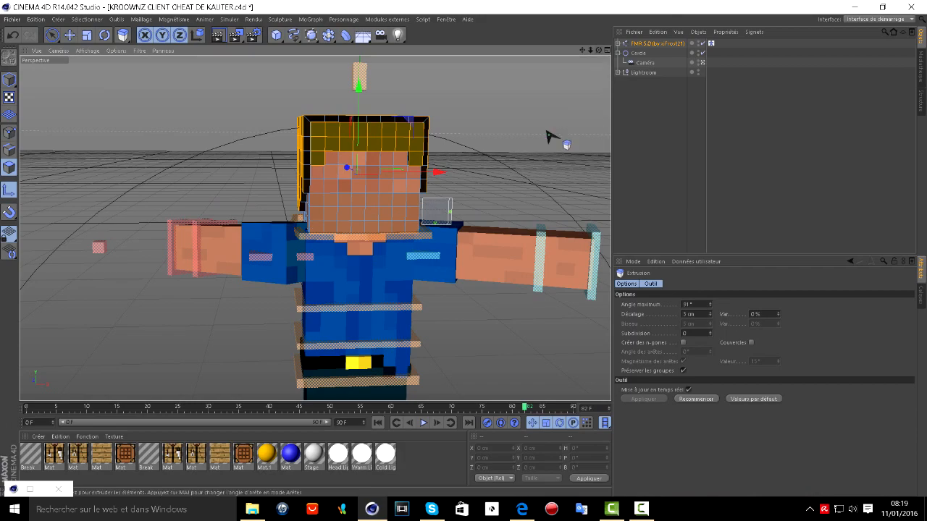
{"action": "left_click", "coordinate": [51, 35]}
{"action": "left_click", "coordinate": [9, 80]}
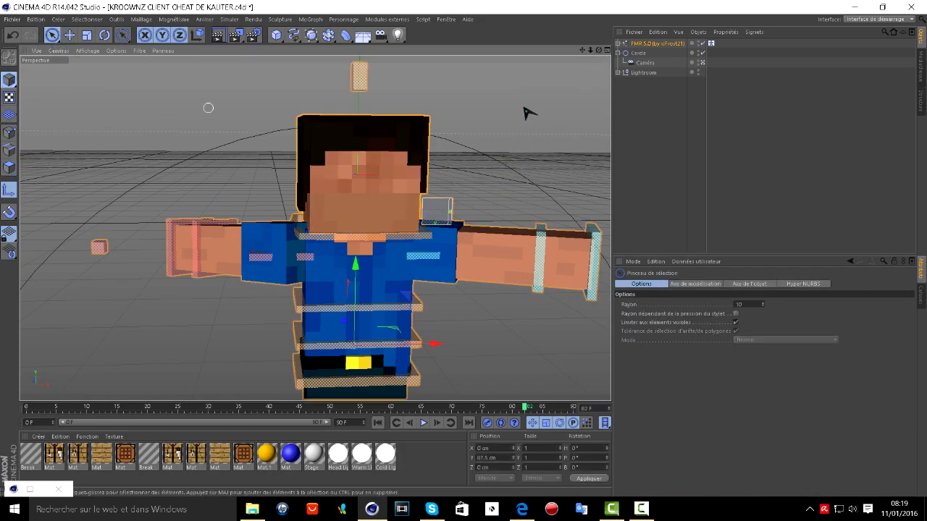
- Switch the head back to polygon editing and clear its polygon selection
{"action": "left_click", "coordinate": [7, 171]}
{"action": "left_click", "coordinate": [442, 109]}
{"action": "scroll", "coordinate": [417, 131], "scroll_direction": "up", "scroll_amount": 5}
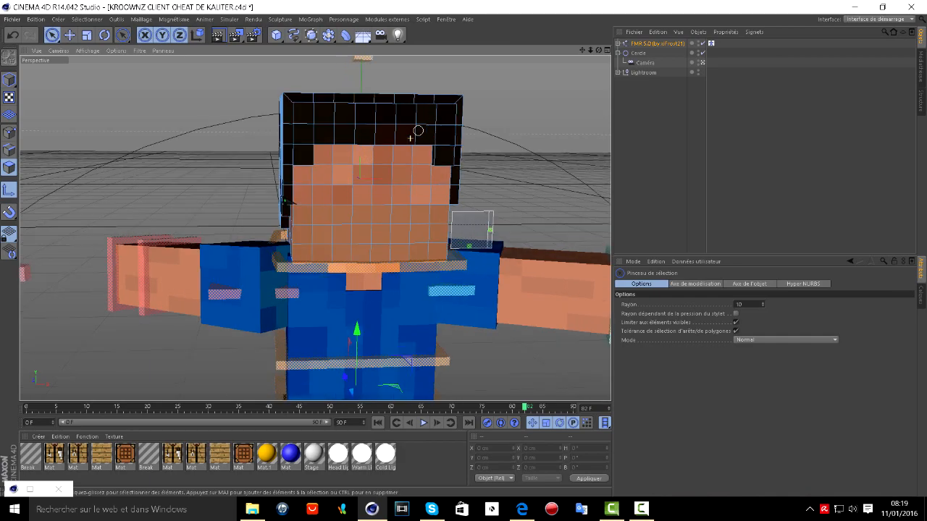
{"action": "scroll", "coordinate": [417, 130], "scroll_direction": "up", "scroll_amount": 3}
{"action": "left_click_drag", "start_coordinate": [599, 50], "coordinate": [648, 64]}
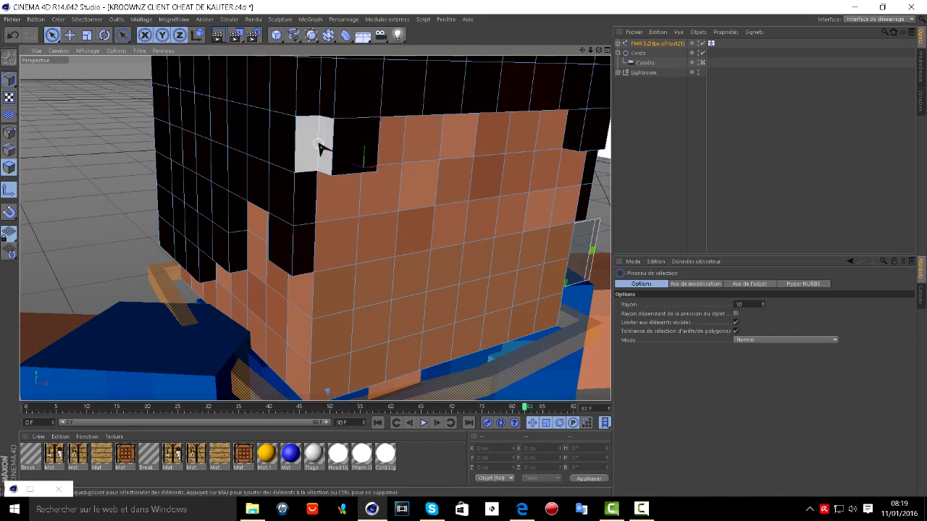
- Select the rim polygons running along the top and down both sides of the raised hair on the front of the head
{"action": "left_click_drag", "start_coordinate": [318, 145], "coordinate": [319, 104]}
{"action": "scroll", "coordinate": [319, 94], "scroll_direction": "down", "scroll_amount": 2}
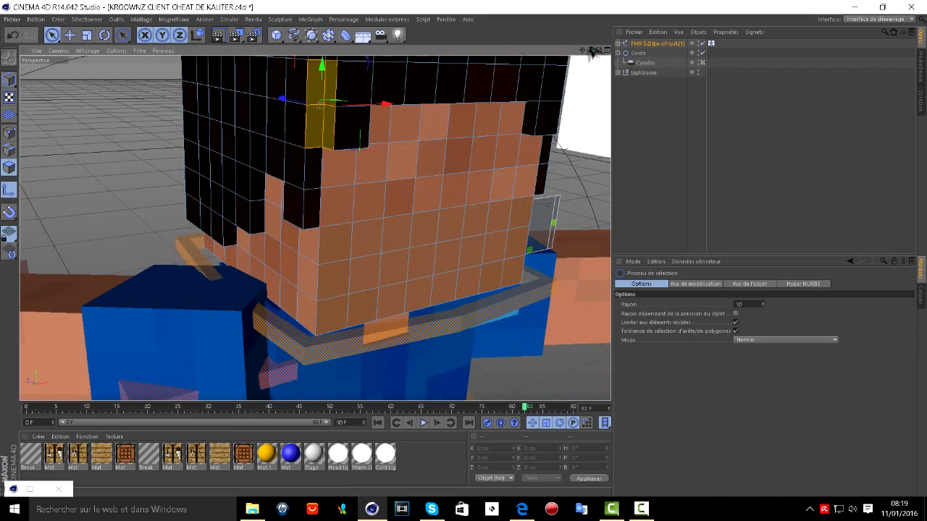
{"action": "left_click_drag", "start_coordinate": [582, 50], "coordinate": [566, 179]}
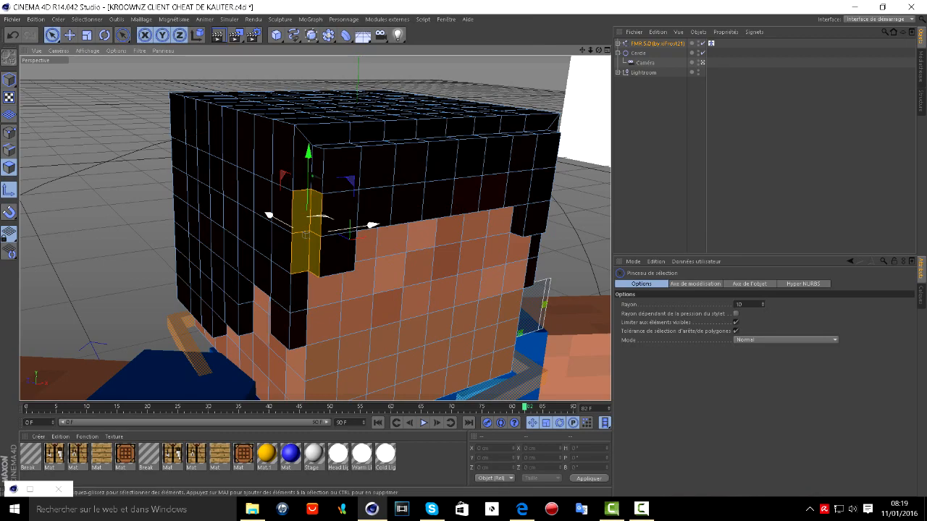
{"action": "mouse_move", "coordinate": [306, 234]}
{"action": "left_mouse_down"}
{"action": "mouse_move", "coordinate": [304, 159]}
{"action": "mouse_move", "coordinate": [316, 149]}
{"action": "left_mouse_up"}
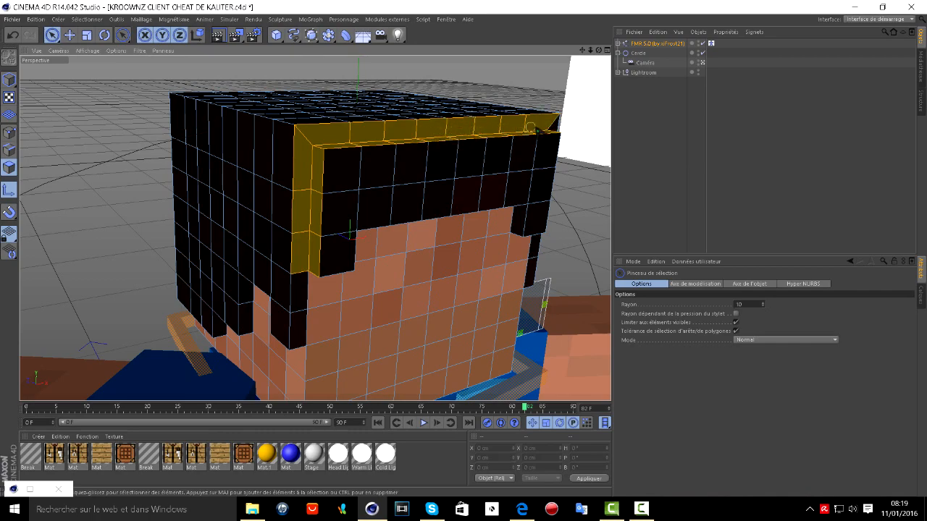
{"action": "left_click_drag", "start_coordinate": [599, 50], "coordinate": [528, 36]}
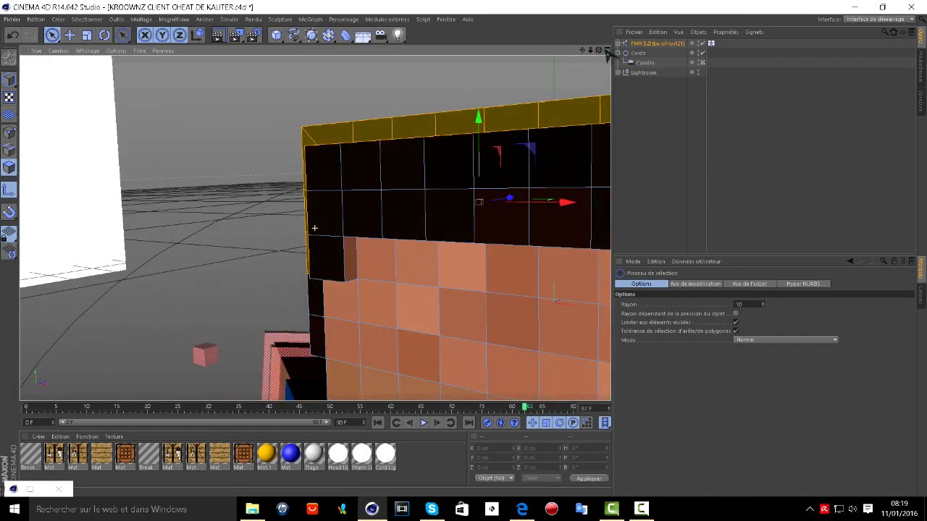
{"action": "left_click_drag", "start_coordinate": [582, 50], "coordinate": [315, 59]}
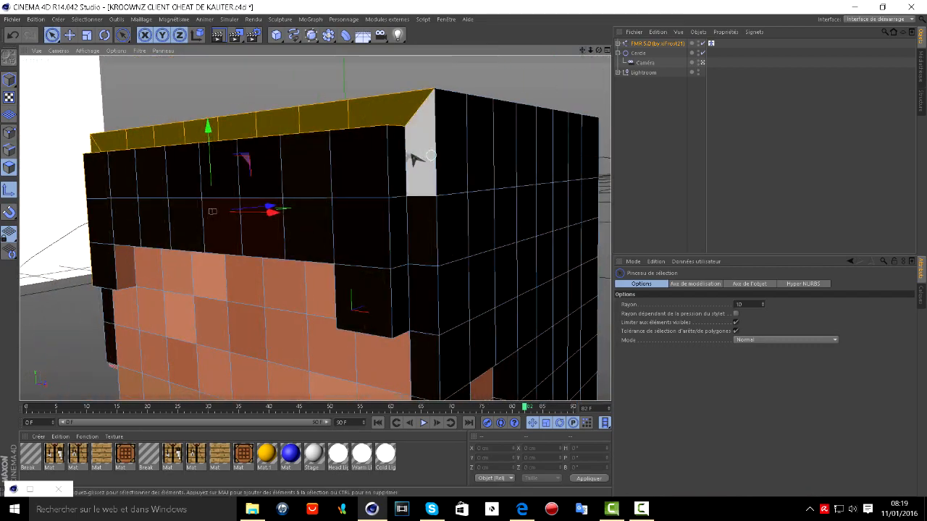
{"action": "mouse_move", "coordinate": [400, 152]}
{"action": "left_mouse_down"}
{"action": "mouse_move", "coordinate": [411, 319]}
{"action": "mouse_move", "coordinate": [411, 290]}
{"action": "left_mouse_up"}
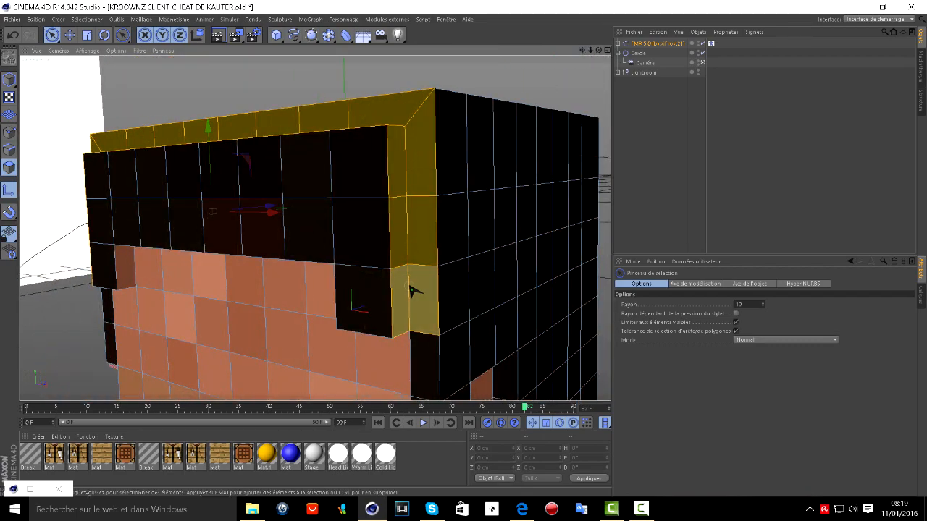
- Extrude the selected rim polygons around the front hair by 3 cm and return to brush selection in object mode
{"action": "scroll", "coordinate": [409, 286], "scroll_direction": "down", "scroll_amount": 3}
{"action": "scroll", "coordinate": [409, 286], "scroll_direction": "down", "scroll_amount": 2}
{"action": "left_click_drag", "start_coordinate": [599, 50], "coordinate": [625, 178]}
{"action": "key", "text": "d"}
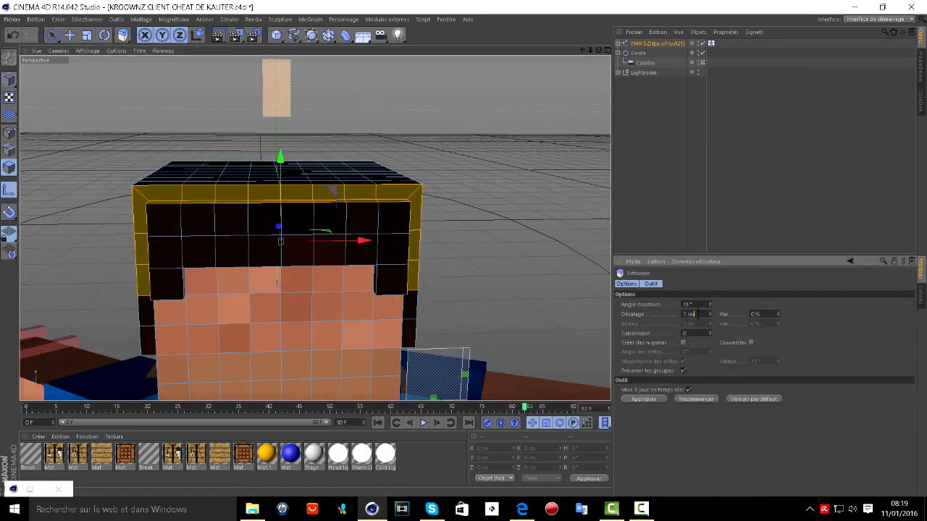
{"action": "key", "text": "Return"}
{"action": "scroll", "coordinate": [301, 187], "scroll_direction": "down", "scroll_amount": 2}
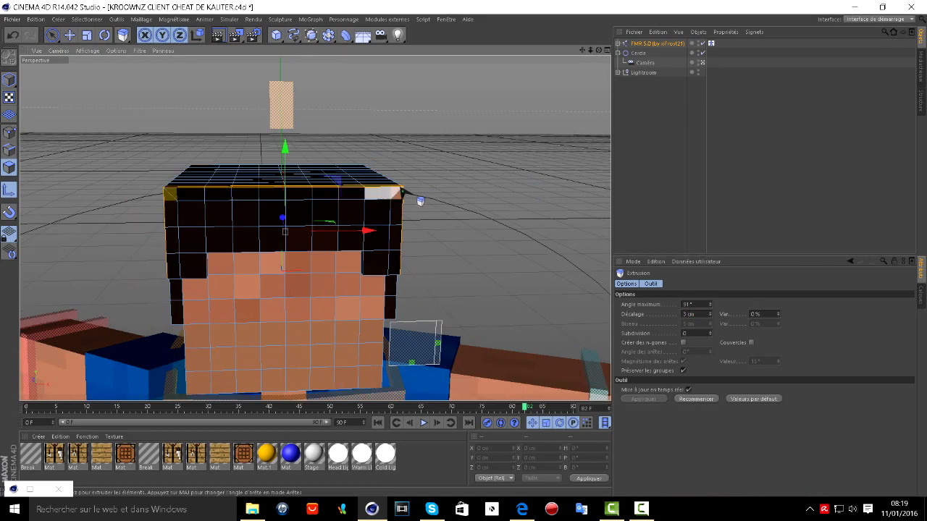
{"action": "scroll", "coordinate": [396, 190], "scroll_direction": "up", "scroll_amount": 3}
{"action": "scroll", "coordinate": [407, 213], "scroll_direction": "up", "scroll_amount": 5}
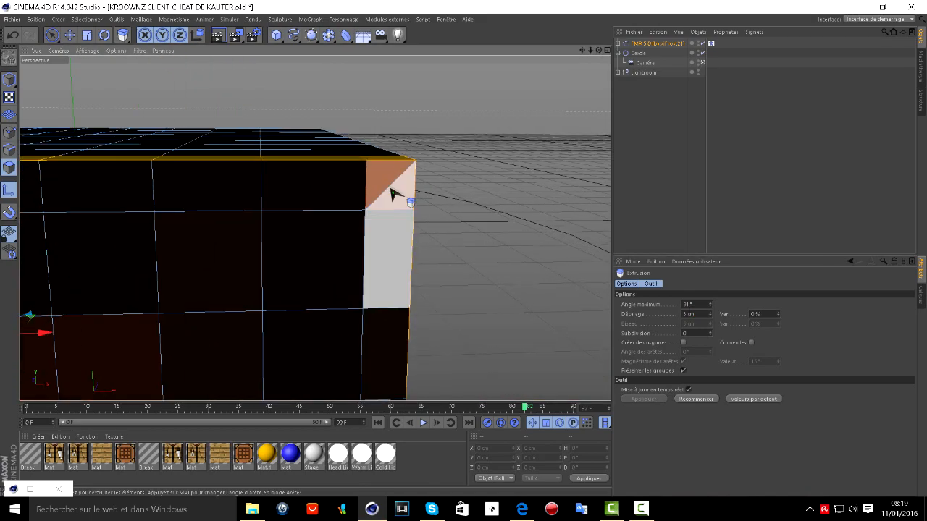
{"action": "scroll", "coordinate": [391, 180], "scroll_direction": "down", "scroll_amount": 1}
{"action": "left_click", "coordinate": [53, 35]}
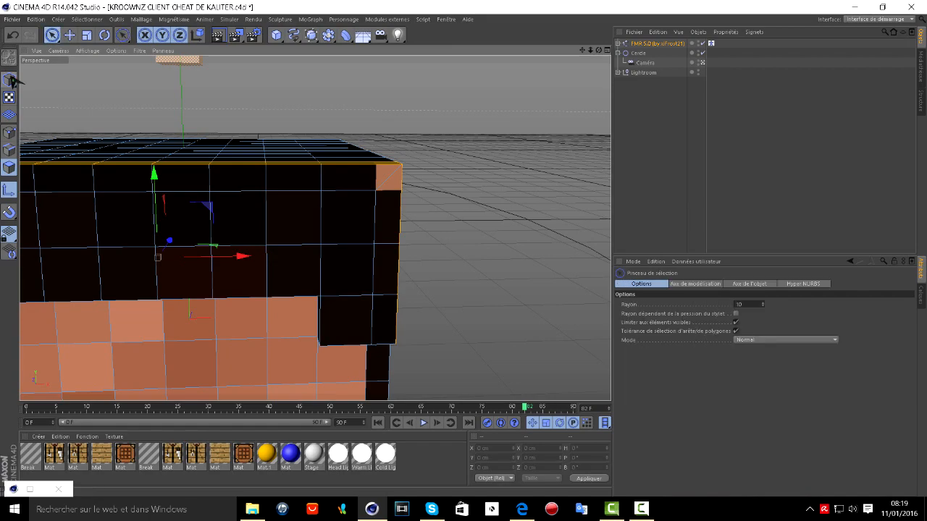
{"action": "scroll", "coordinate": [175, 162], "scroll_direction": "down", "scroll_amount": 5}
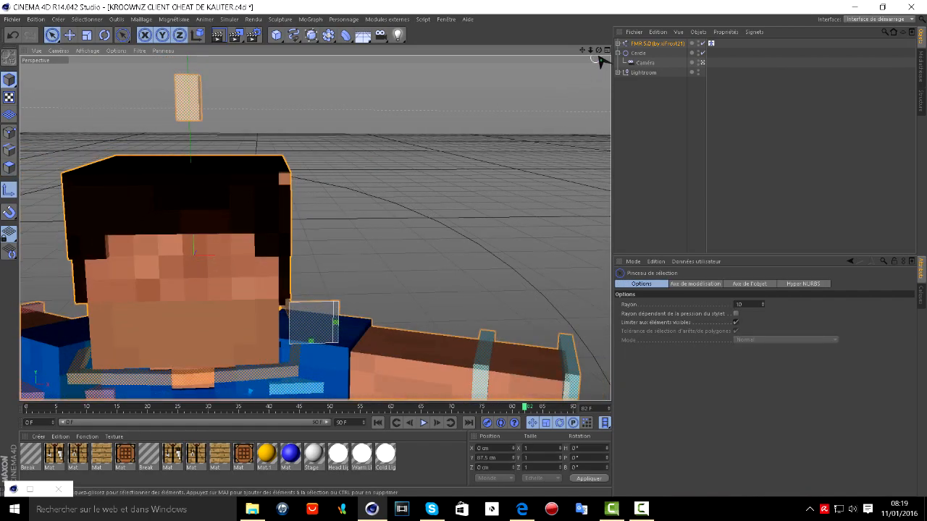
- Examine the FMR rig's face, body part and armor options and the whole character
{"action": "left_click_drag", "start_coordinate": [599, 51], "coordinate": [507, 43]}
{"action": "left_click_drag", "start_coordinate": [314, 227], "coordinate": [314, 228]}
{"action": "scroll", "coordinate": [381, 108], "scroll_direction": "down", "scroll_amount": 2}
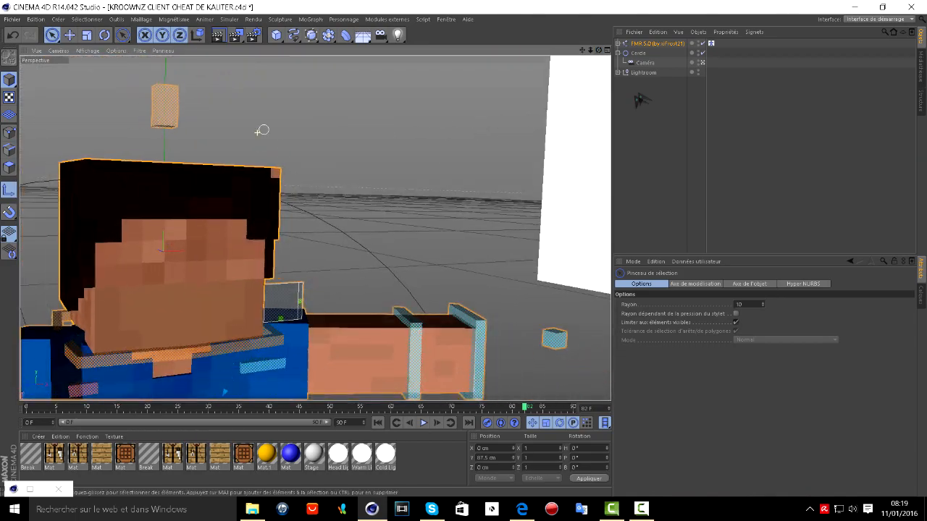
{"action": "left_click", "coordinate": [639, 45]}
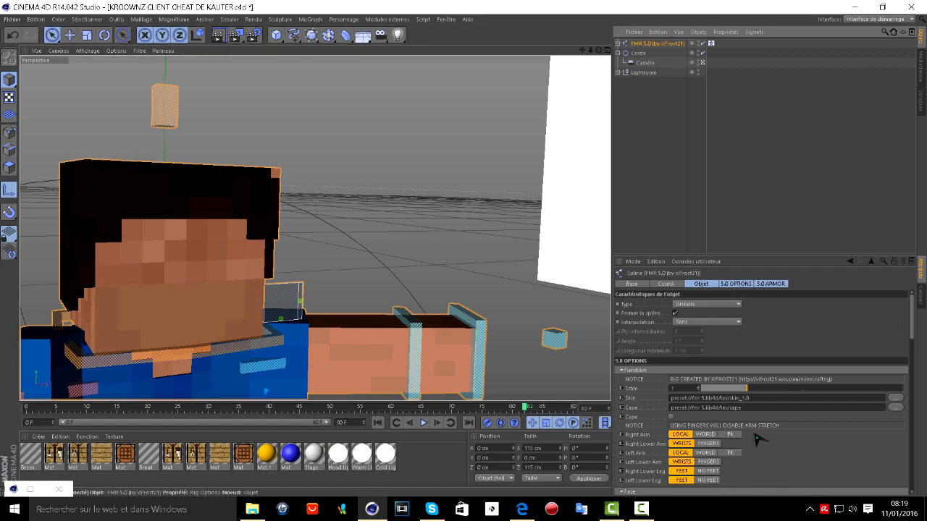
{"action": "scroll", "coordinate": [703, 440], "scroll_direction": "down", "scroll_amount": 5}
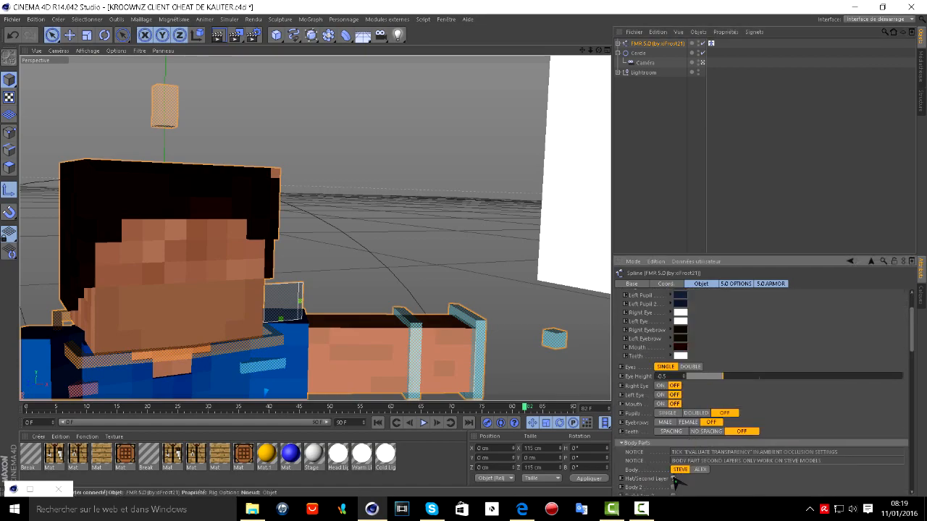
{"action": "scroll", "coordinate": [674, 481], "scroll_direction": "down", "scroll_amount": 5}
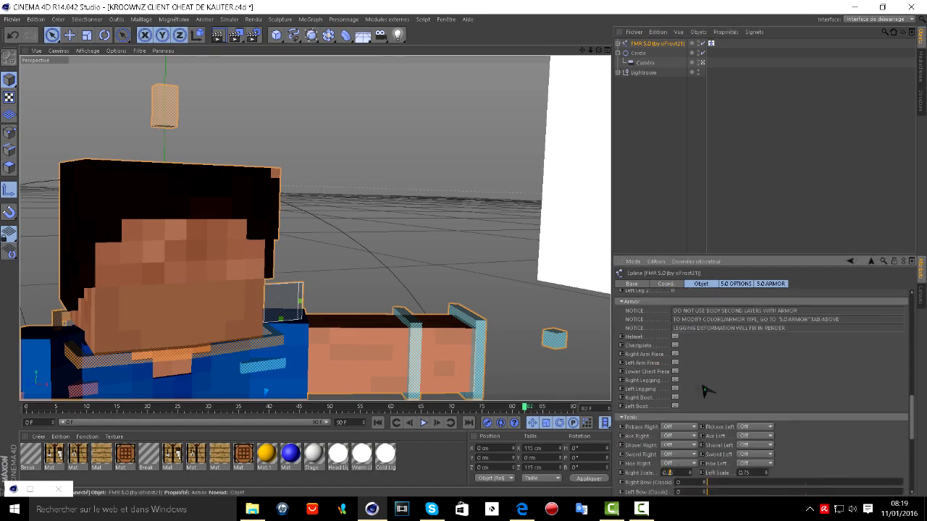
{"action": "scroll", "coordinate": [692, 354], "scroll_direction": "up", "scroll_amount": 3}
{"action": "left_click", "coordinate": [674, 372]}
{"action": "right_click_drag", "start_coordinate": [425, 382], "coordinate": [260, 290], "text": "alt"}
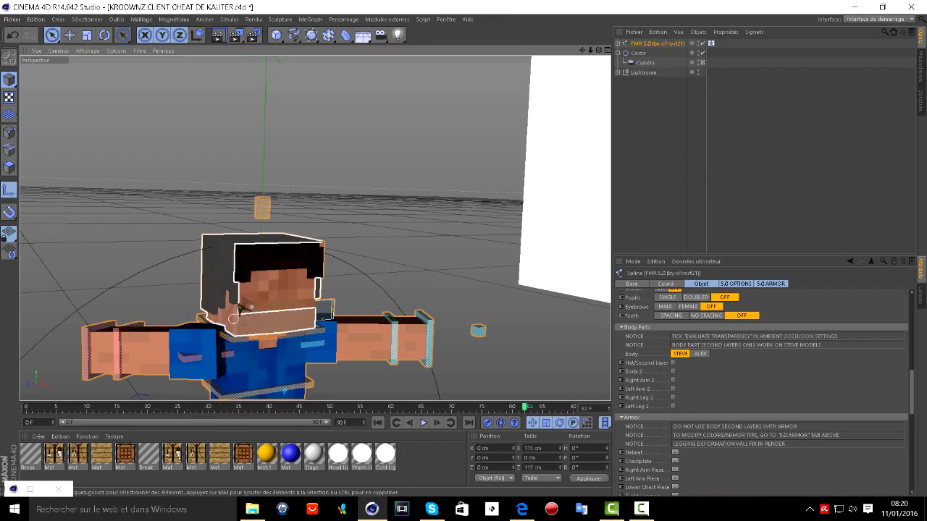
{"action": "scroll", "coordinate": [331, 248], "scroll_direction": "down", "scroll_amount": 4}
{"action": "left_click_drag", "start_coordinate": [583, 50], "coordinate": [651, 65]}
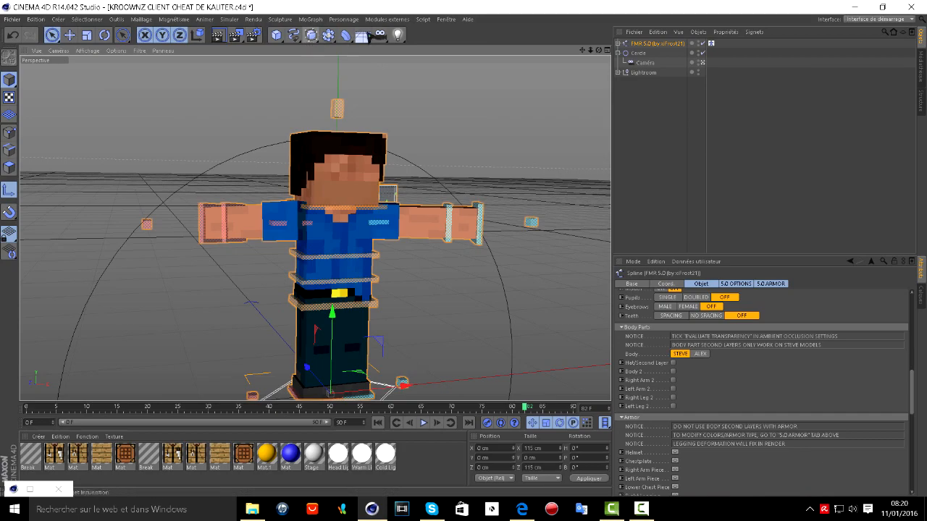
- Add a Dilatation/Contraction deformer, select it together with the head meshes, and expand the rig's Head group
{"action": "left_click", "coordinate": [344, 35]}
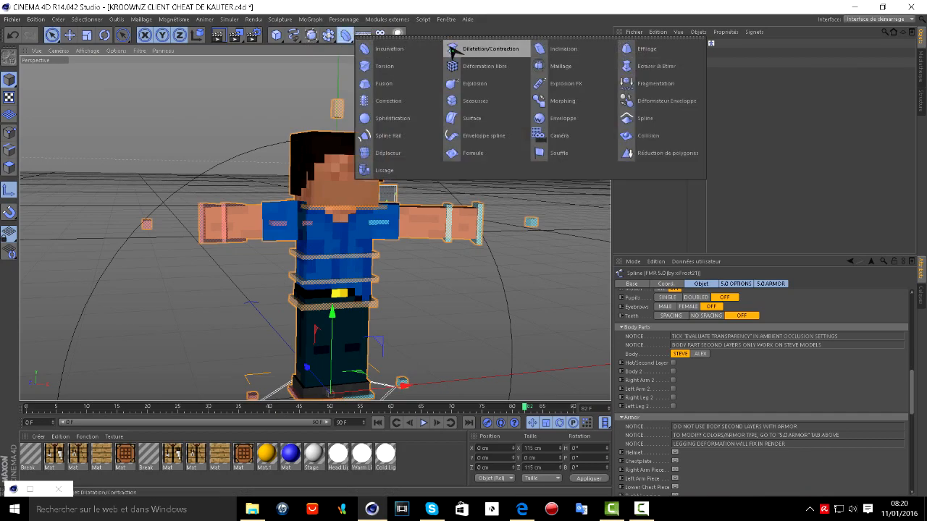
{"action": "left_click", "coordinate": [485, 50]}
{"action": "left_click", "coordinate": [353, 189], "text": "shift"}
{"action": "left_click", "coordinate": [303, 176], "text": "shift"}
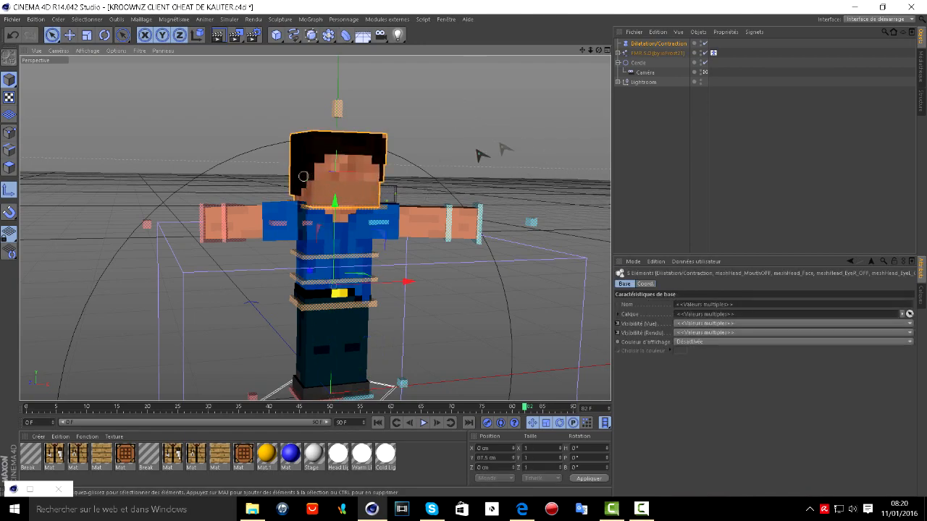
{"action": "left_click", "coordinate": [619, 53]}
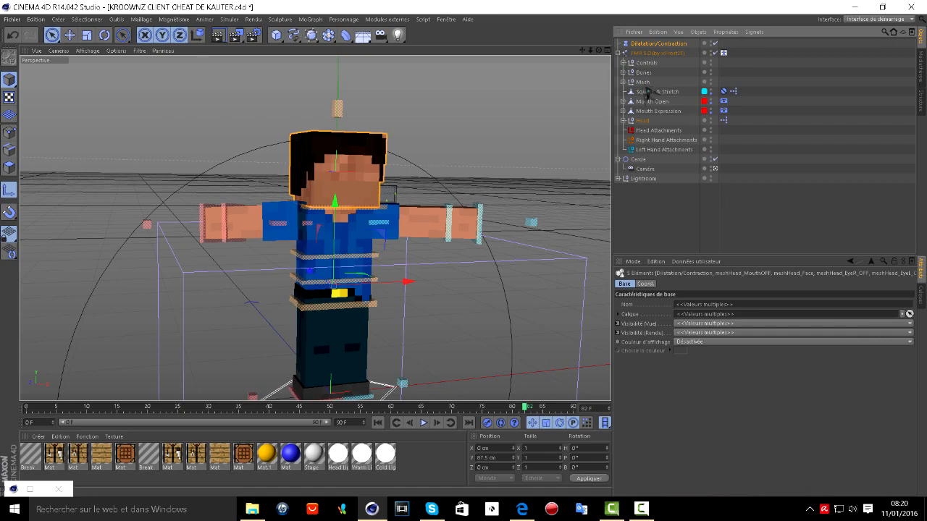
{"action": "left_click", "coordinate": [622, 121]}
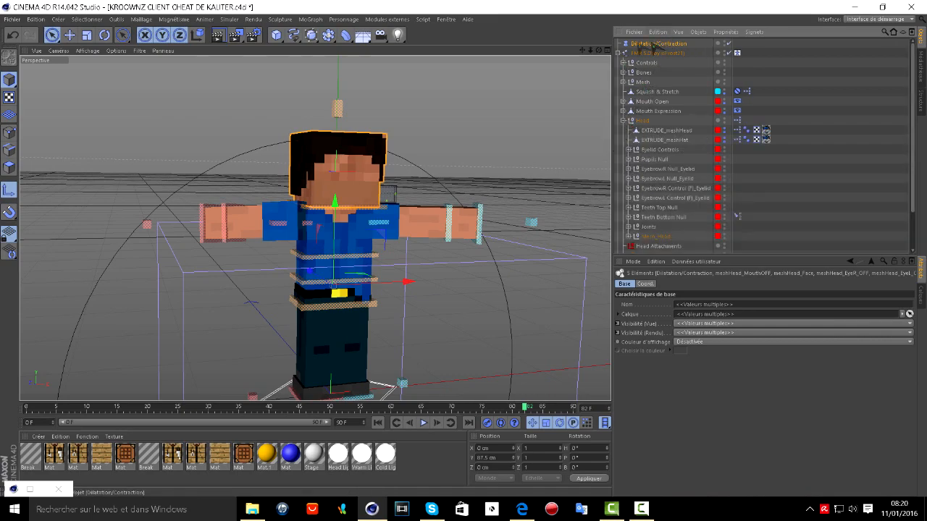
{"action": "left_click", "coordinate": [348, 34]}
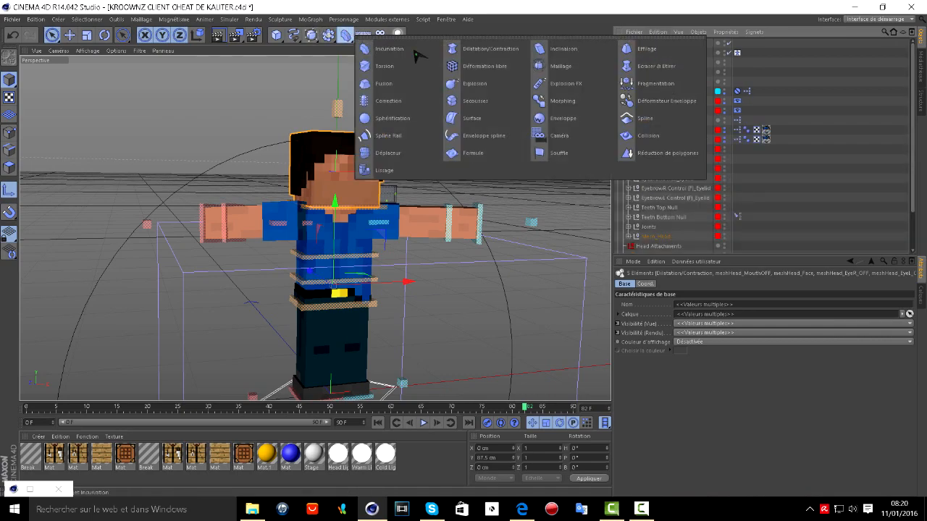
{"action": "left_click", "coordinate": [490, 50]}
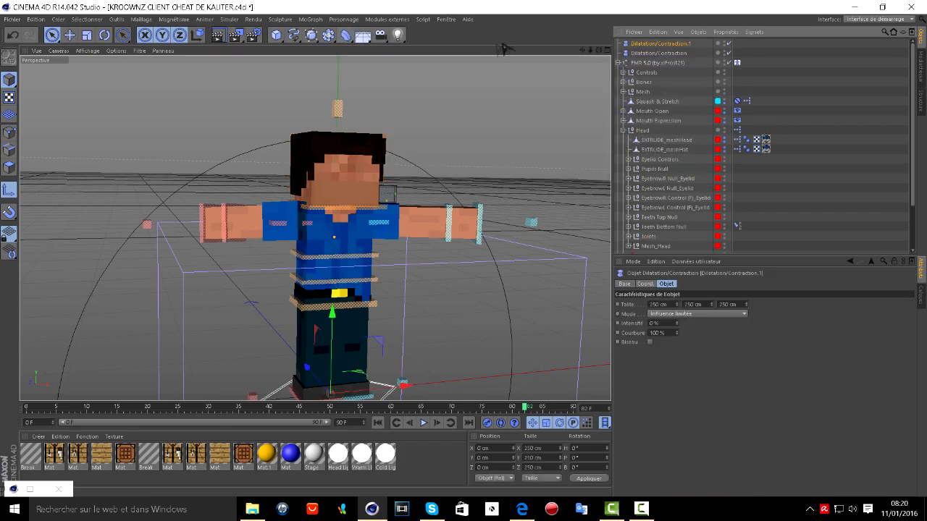
{"action": "key", "text": "Delete"}
- Select the Dilatation/Contraction deformer together with the face, eye and mouth meshes of the head and move them into the rig's Head group
{"action": "left_click", "coordinate": [647, 44]}
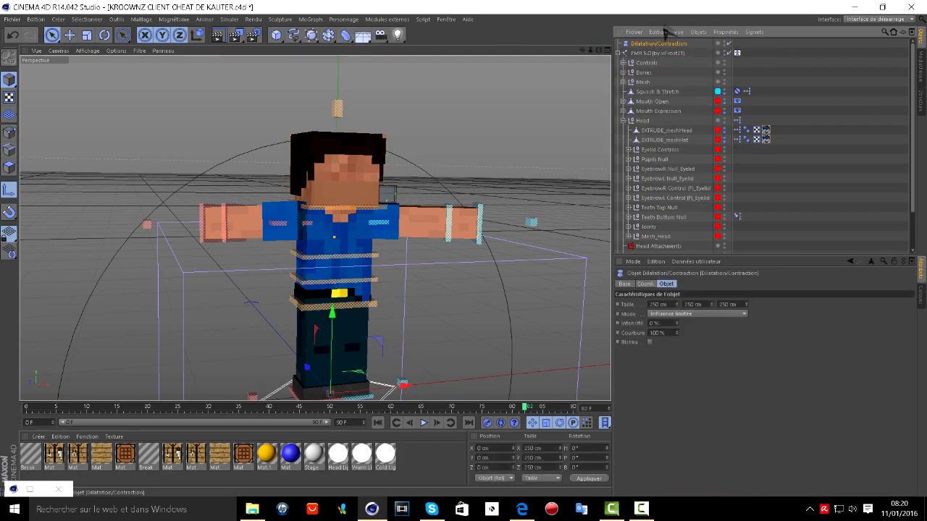
{"action": "left_click", "coordinate": [344, 182], "text": "shift"}
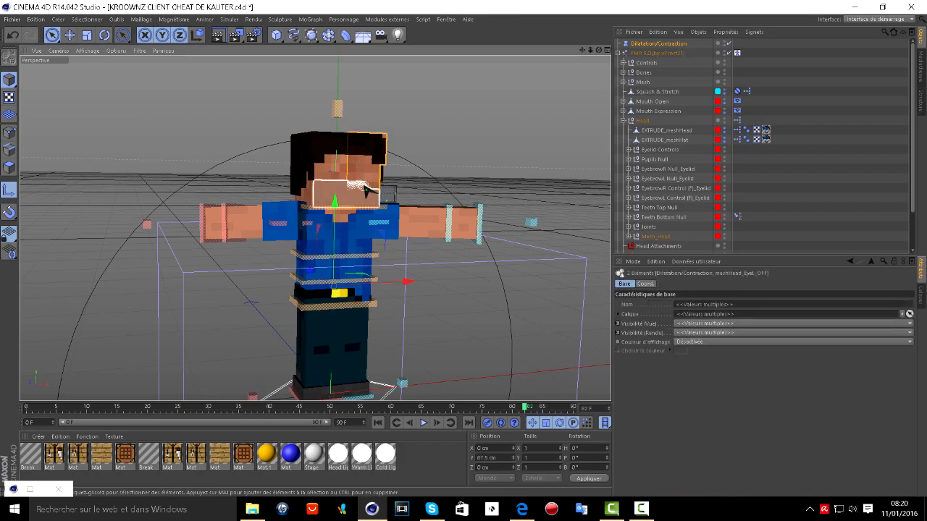
{"action": "left_click", "coordinate": [338, 176], "text": "shift"}
{"action": "left_click", "coordinate": [306, 176], "text": "shift"}
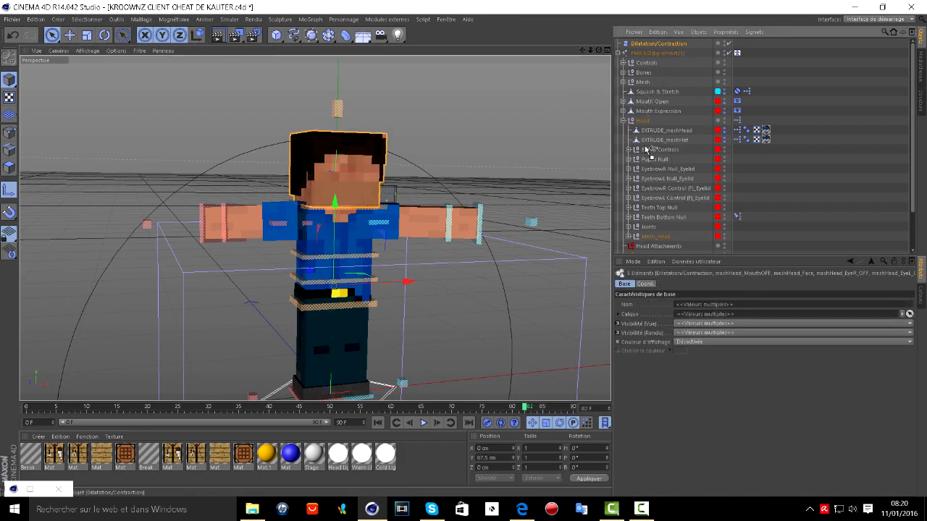
{"action": "left_click_drag", "start_coordinate": [640, 123], "coordinate": [640, 124]}
{"action": "scroll", "coordinate": [399, 339], "scroll_direction": "down", "scroll_amount": 3}
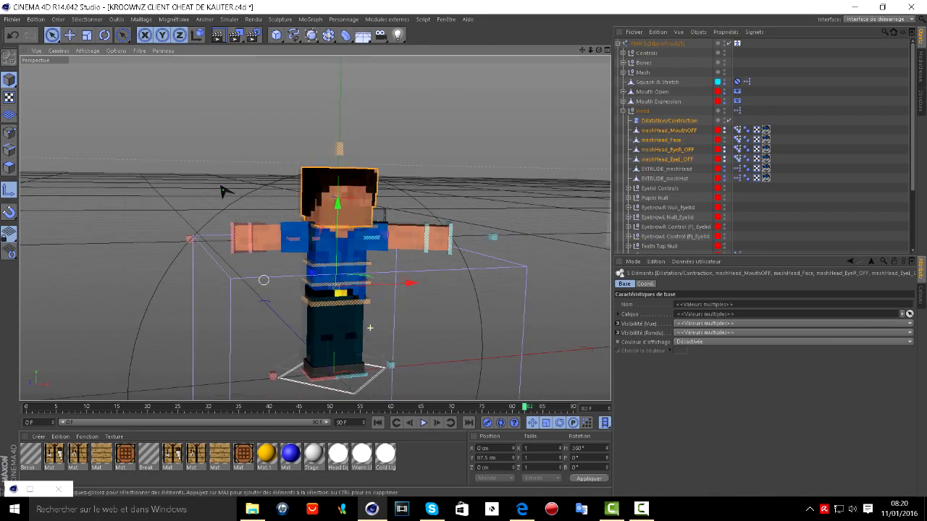
{"action": "left_click", "coordinate": [69, 34]}
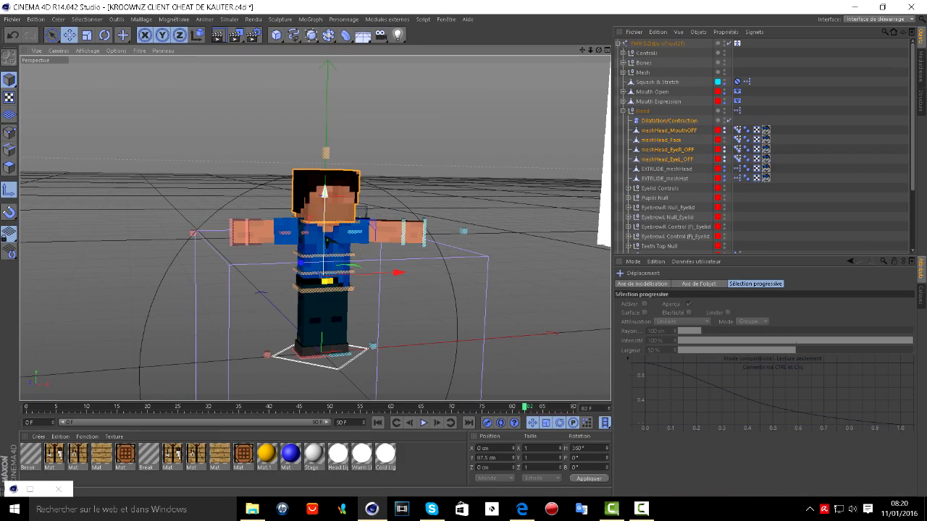
{"action": "left_click_drag", "start_coordinate": [326, 149], "coordinate": [323, 91]}
{"action": "left_click", "coordinate": [86, 37]}
{"action": "left_click_drag", "start_coordinate": [475, 141], "coordinate": [352, 216]}
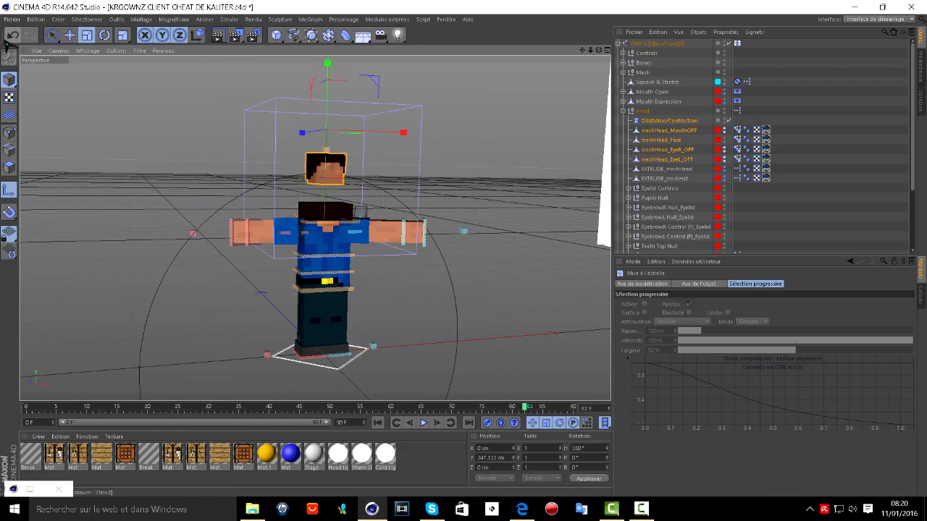
{"action": "key", "text": "ctrl+z"}
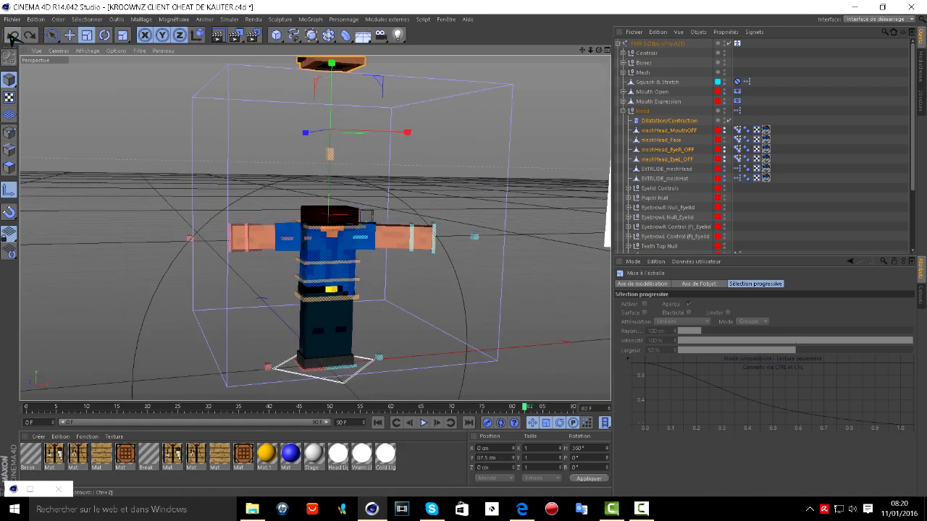
{"action": "left_click", "coordinate": [12, 36]}
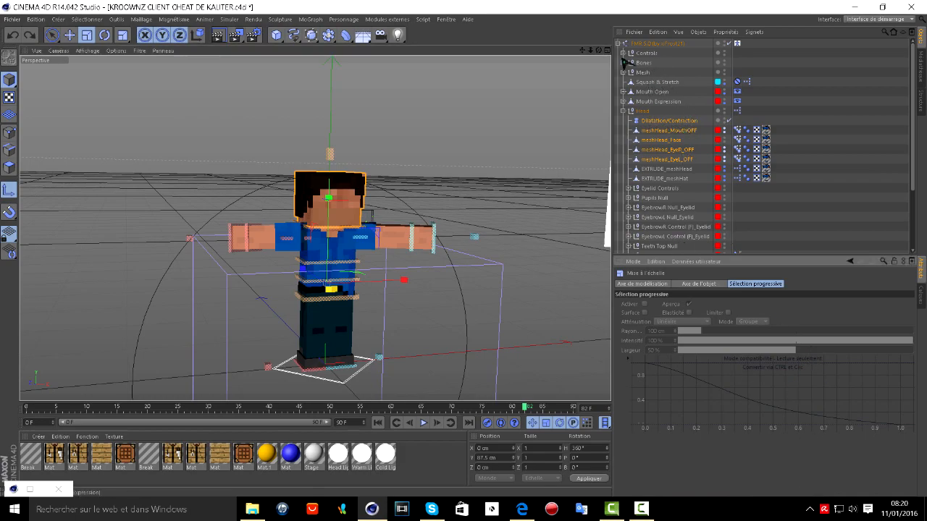
- Scale only the Dilatation/Contraction deformer down to about 71 cm and raise it around the head to a Y position of about 34 cm
{"action": "left_click", "coordinate": [662, 121]}
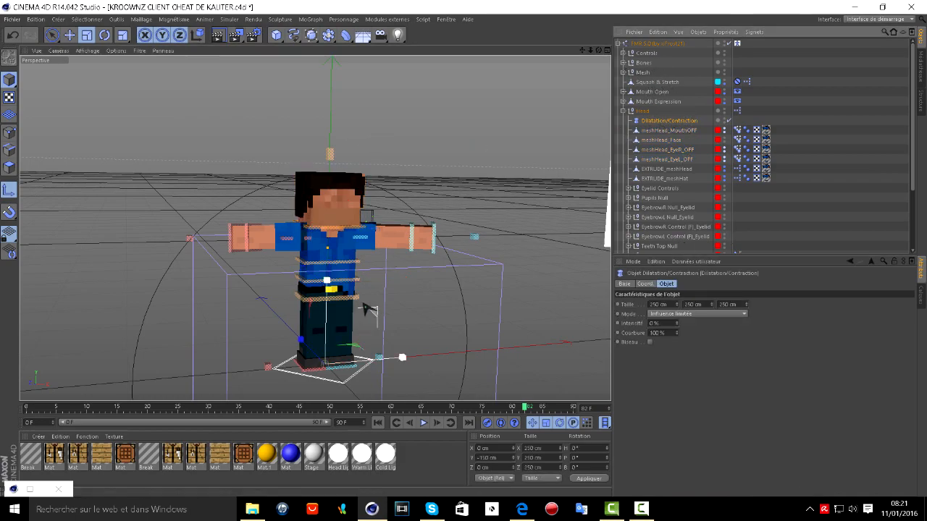
{"action": "left_click_drag", "start_coordinate": [329, 288], "coordinate": [259, 340]}
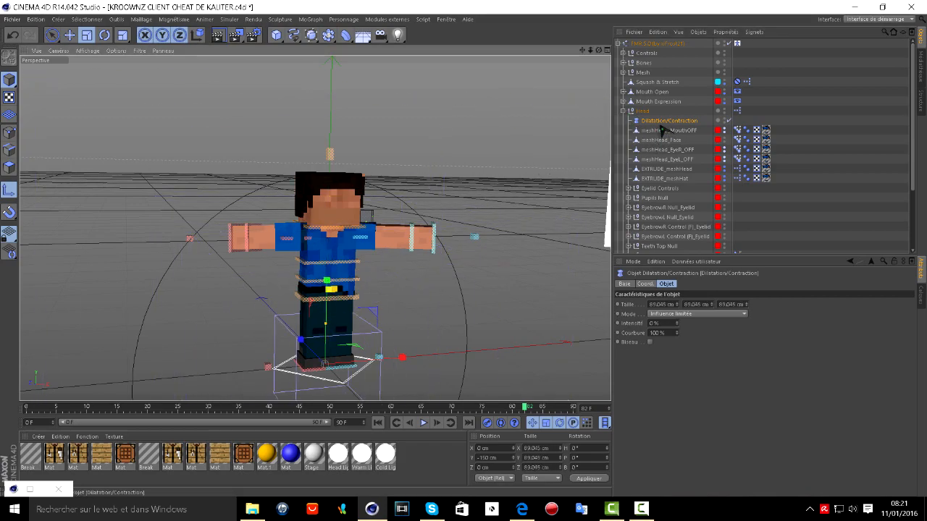
{"action": "left_click", "coordinate": [70, 33]}
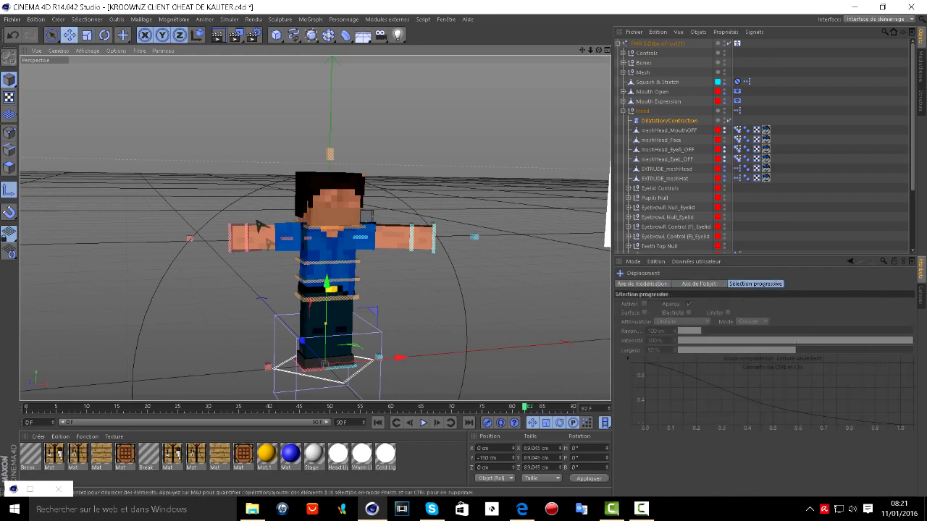
{"action": "left_click_drag", "start_coordinate": [328, 284], "coordinate": [335, 128]}
{"action": "left_click", "coordinate": [88, 35]}
{"action": "left_click_drag", "start_coordinate": [380, 190], "coordinate": [197, 184]}
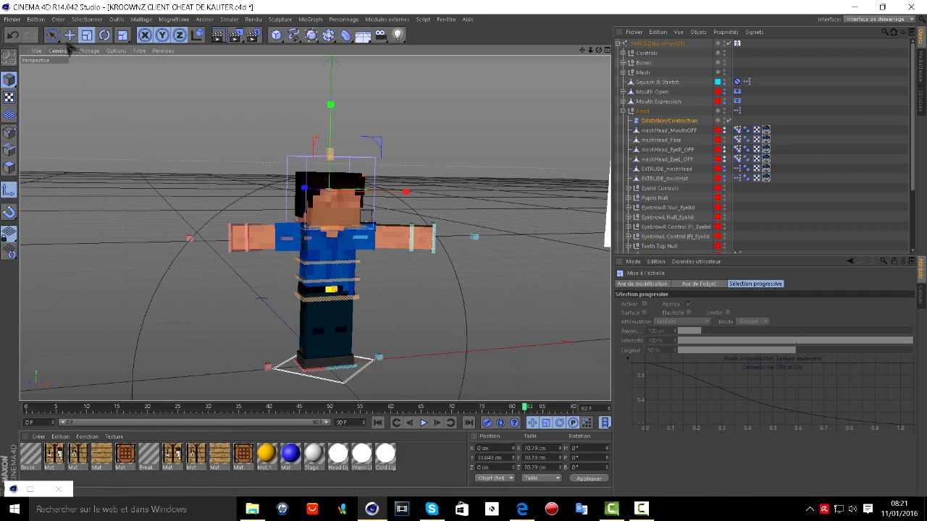
- Lower the Dilatation/Contraction deformer to a Y position of about 28 cm and set its Intensité to -5 %
{"action": "key", "text": "e"}
{"action": "left_click_drag", "start_coordinate": [329, 166], "coordinate": [330, 171]}
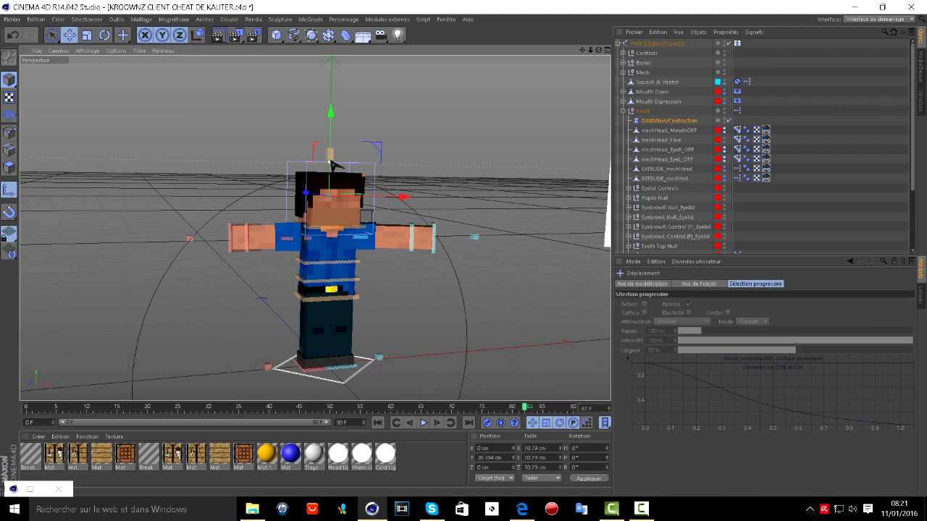
{"action": "left_click", "coordinate": [666, 121]}
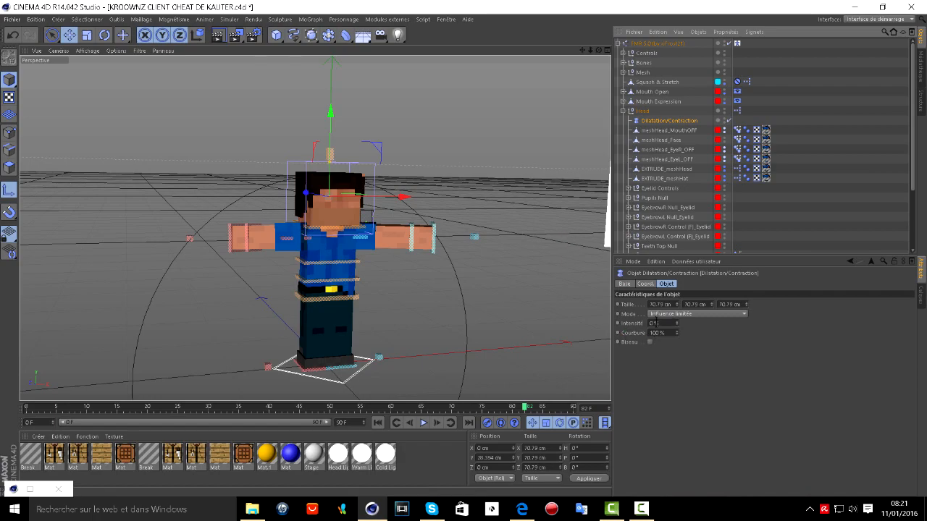
{"action": "left_click_drag", "start_coordinate": [654, 323], "coordinate": [596, 317]}
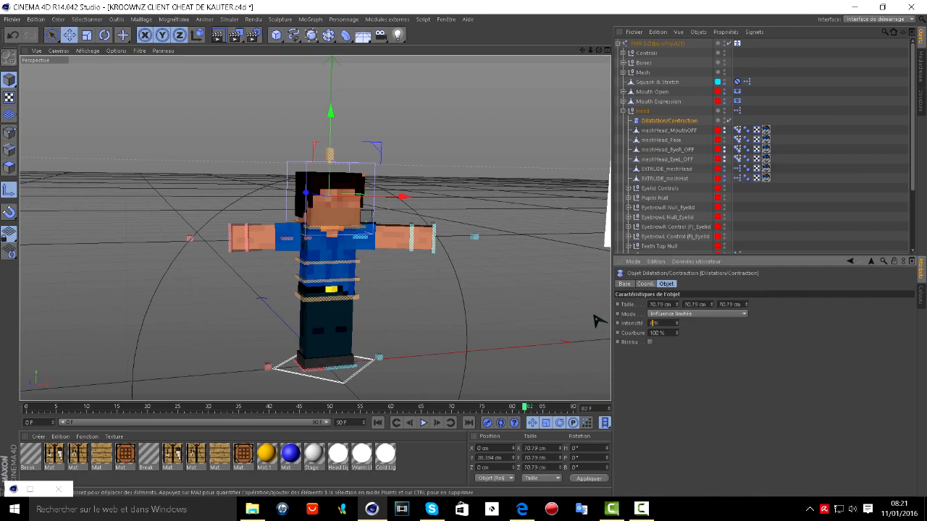
{"action": "type", "text": "0"}
{"action": "key", "text": "Return"}
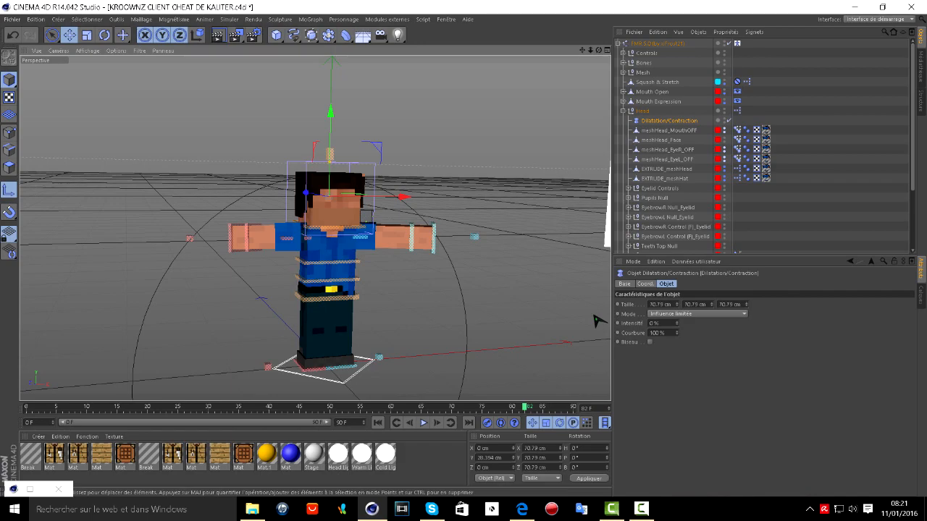
{"action": "left_click_drag", "start_coordinate": [661, 323], "coordinate": [564, 333]}
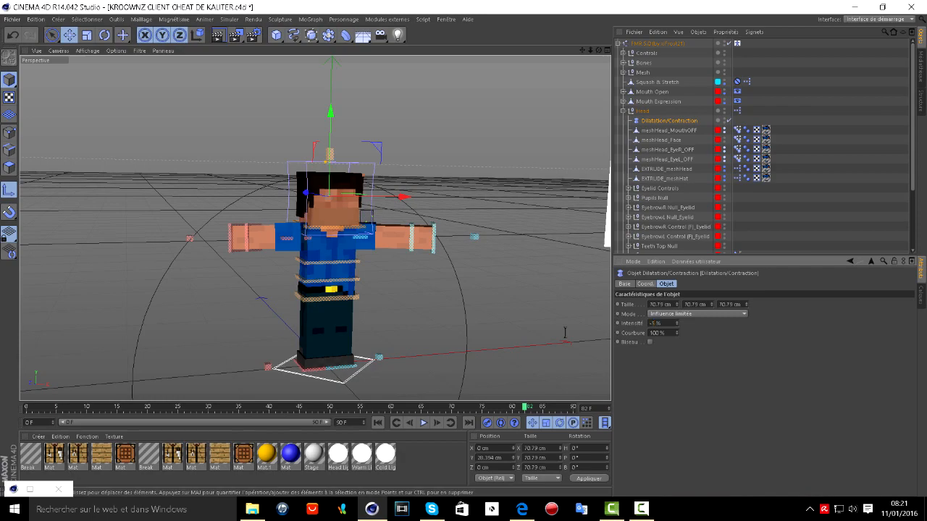
{"action": "scroll", "coordinate": [501, 218], "scroll_direction": "up", "scroll_amount": 10}
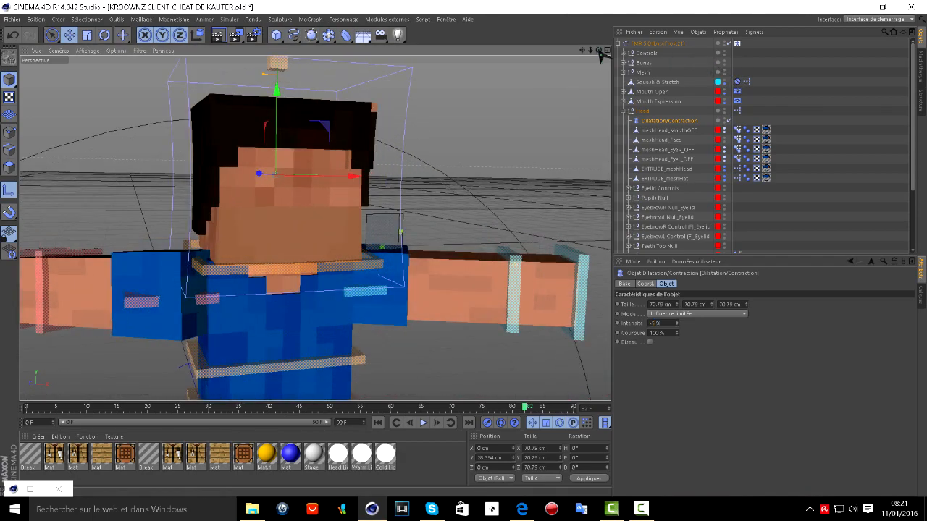
{"action": "left_click_drag", "start_coordinate": [599, 51], "coordinate": [314, 228]}
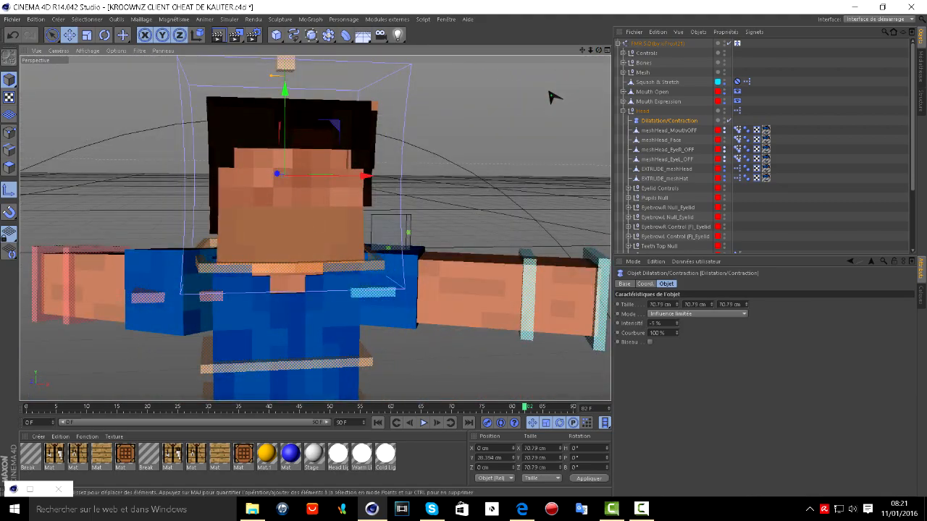
{"action": "scroll", "coordinate": [347, 299], "scroll_direction": "down", "scroll_amount": 5}
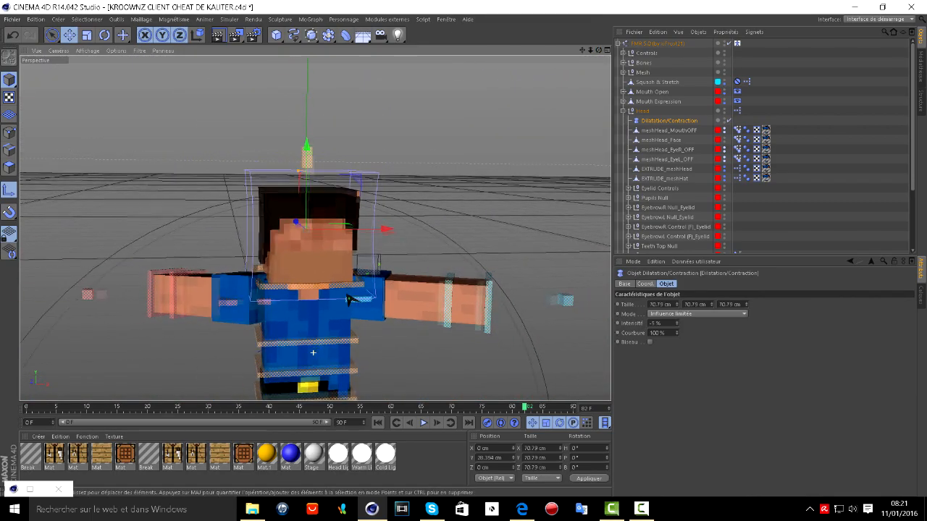
{"action": "scroll", "coordinate": [313, 353], "scroll_direction": "up", "scroll_amount": 6}
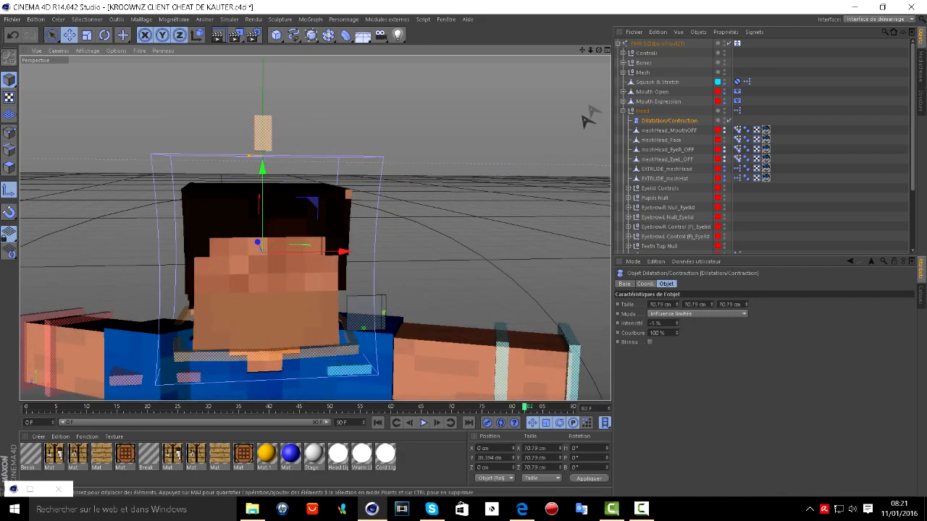
{"action": "left_click_drag", "start_coordinate": [600, 51], "coordinate": [600, 51]}
- Collapse the FMR rig and turn on its right eye, left eye and mouth, with Pupils set to SINGLE and Eyebrows OFF
{"action": "left_click", "coordinate": [652, 42]}
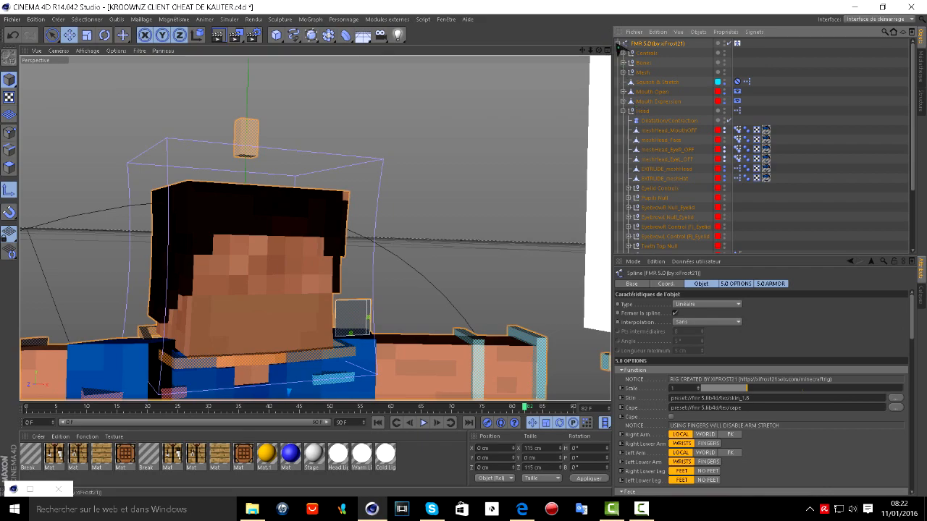
{"action": "left_click", "coordinate": [619, 44]}
{"action": "scroll", "coordinate": [724, 449], "scroll_direction": "down", "scroll_amount": 5}
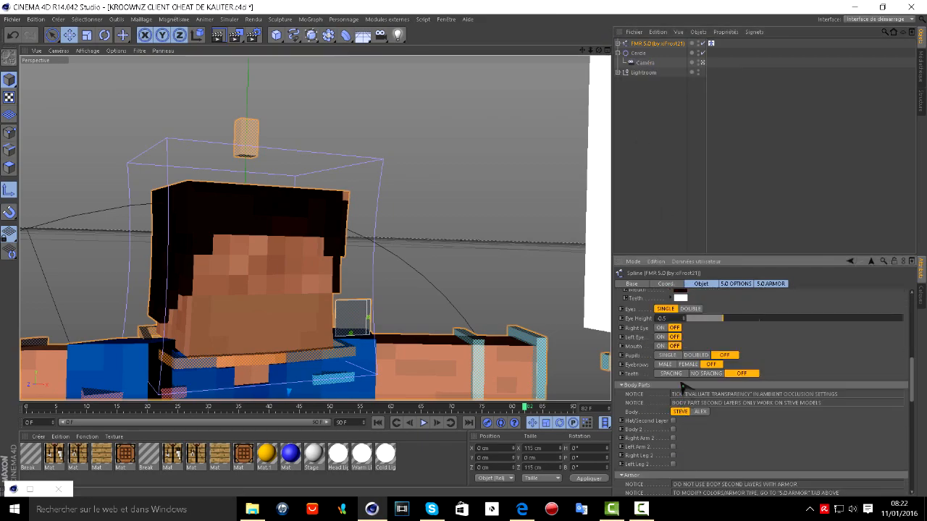
{"action": "left_click", "coordinate": [660, 328]}
{"action": "left_click", "coordinate": [661, 337]}
{"action": "left_click", "coordinate": [660, 346]}
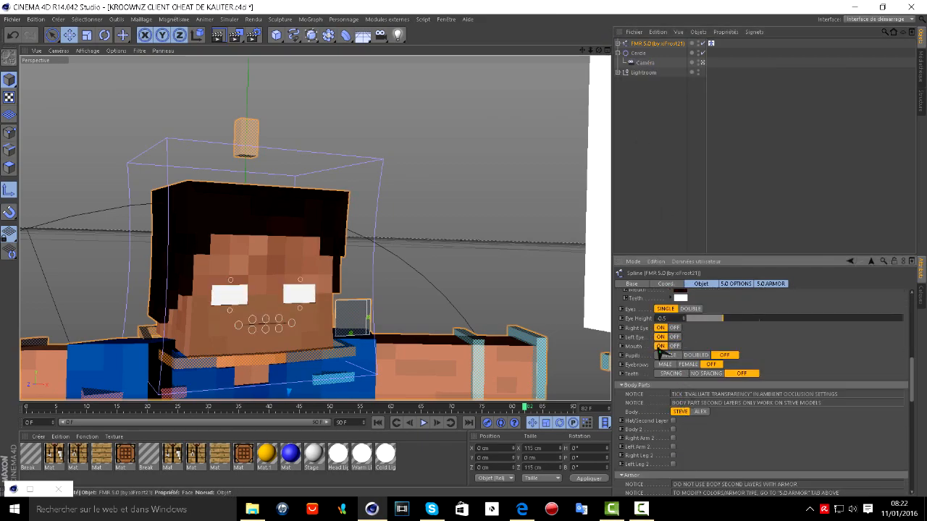
{"action": "left_click", "coordinate": [664, 355]}
{"action": "left_click", "coordinate": [665, 364]}
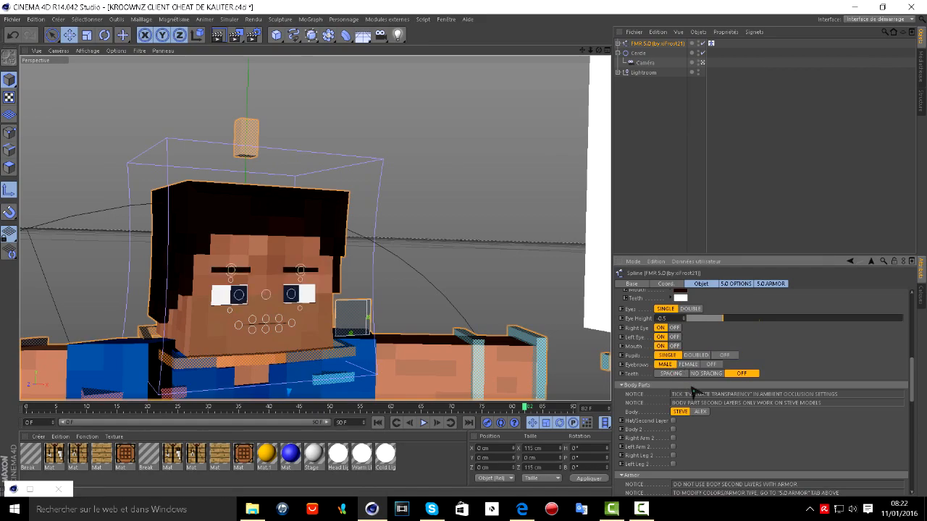
{"action": "left_click", "coordinate": [710, 364]}
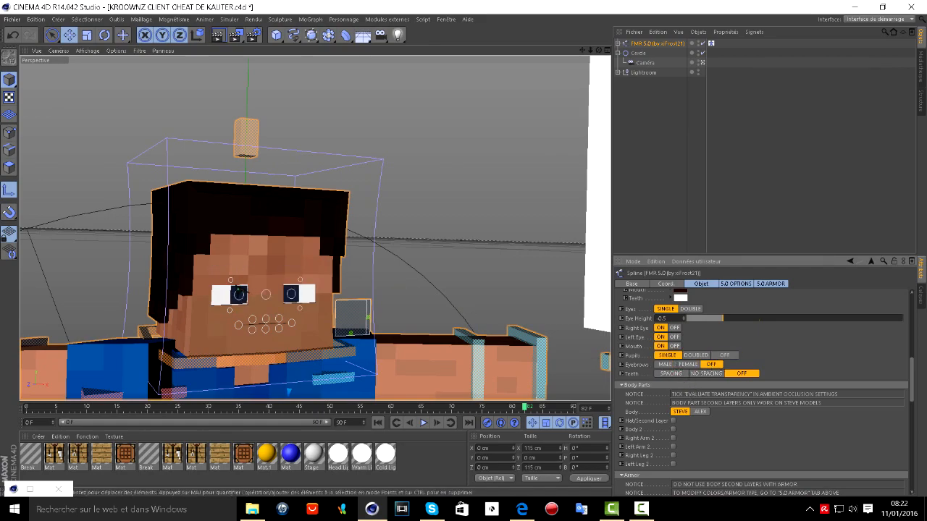
{"action": "left_click_drag", "start_coordinate": [231, 287], "coordinate": [233, 292]}
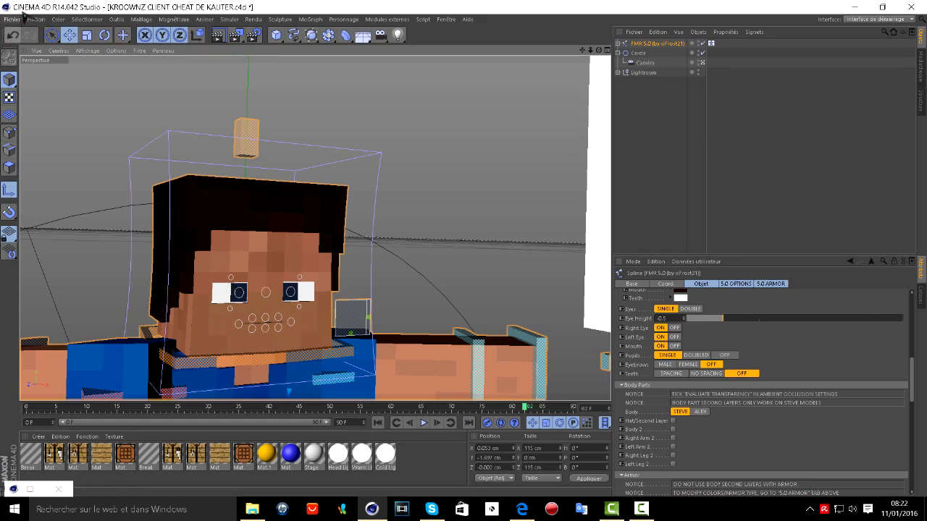
{"action": "left_click", "coordinate": [12, 35]}
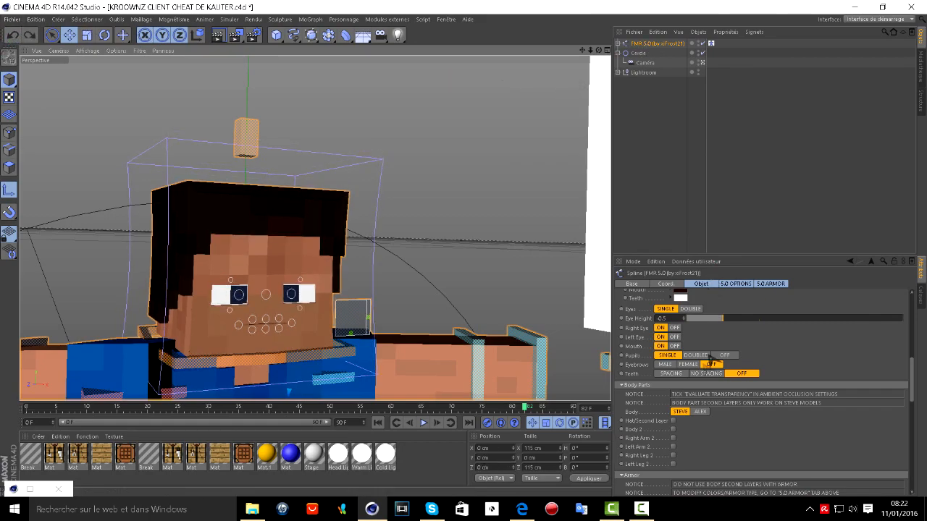
- Lower the character's right arm by moving its goalArmR_L hand control down toward the body
{"action": "scroll", "coordinate": [366, 300], "scroll_direction": "down", "scroll_amount": 7}
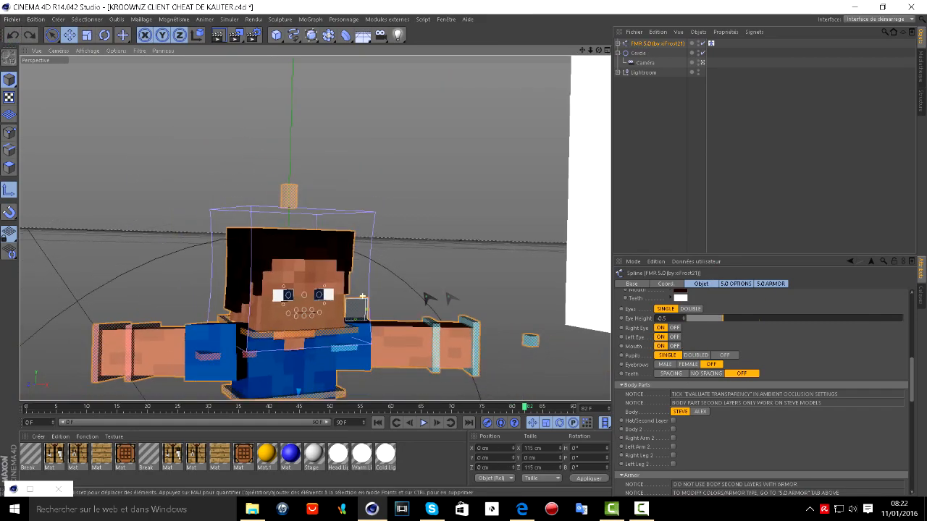
{"action": "scroll", "coordinate": [468, 296], "scroll_direction": "down", "scroll_amount": 3}
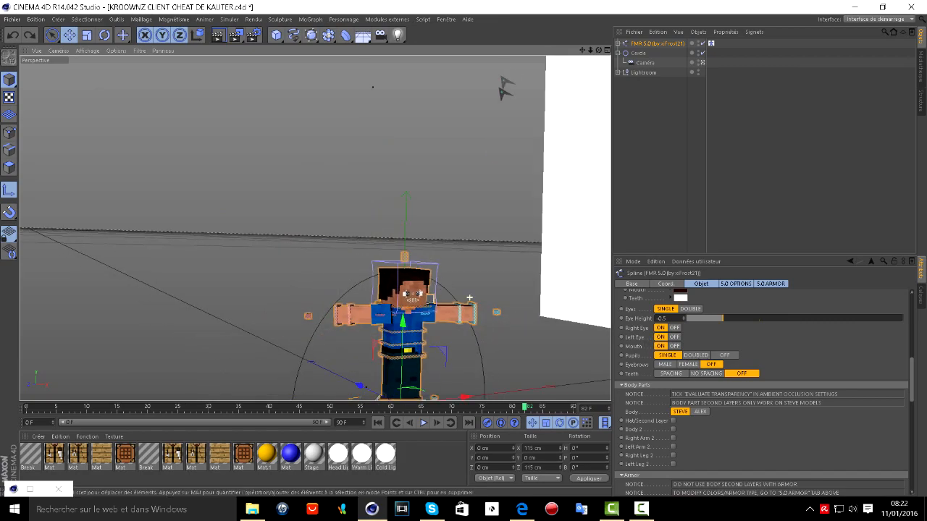
{"action": "left_click_drag", "start_coordinate": [582, 50], "coordinate": [575, 41]}
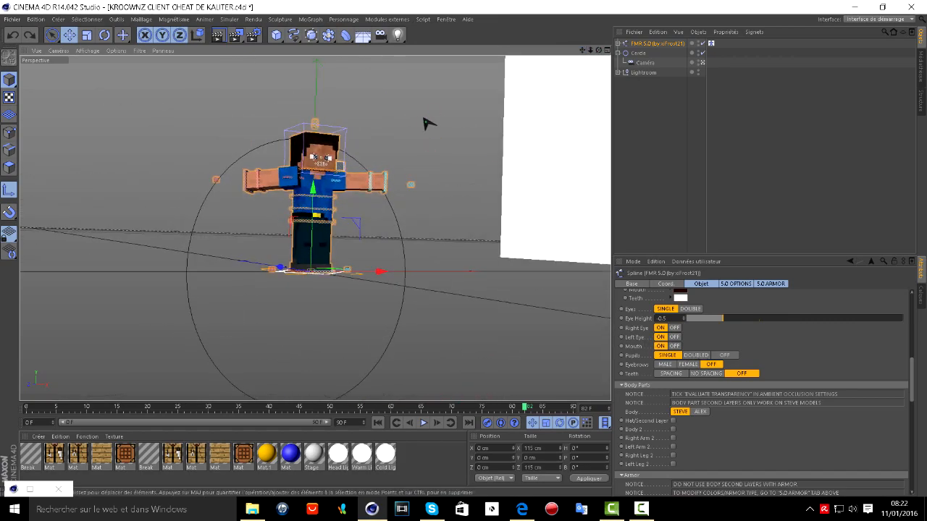
{"action": "scroll", "coordinate": [429, 111], "scroll_direction": "up", "scroll_amount": 8}
{"action": "scroll", "coordinate": [273, 193], "scroll_direction": "down", "scroll_amount": 2}
{"action": "scroll", "coordinate": [429, 111], "scroll_direction": "down", "scroll_amount": 4}
{"action": "scroll", "coordinate": [164, 214], "scroll_direction": "up", "scroll_amount": 2}
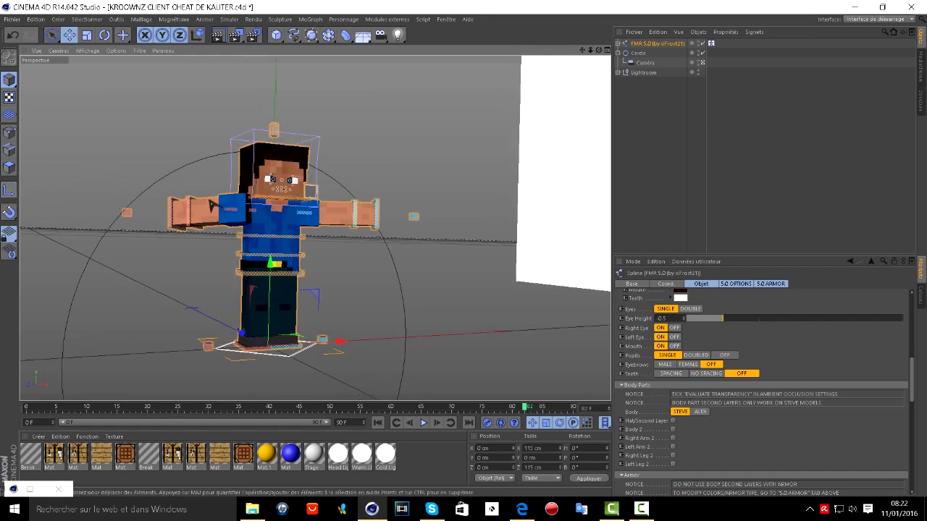
{"action": "left_click_drag", "start_coordinate": [173, 229], "coordinate": [205, 274]}
{"action": "scroll", "coordinate": [247, 143], "scroll_direction": "up", "scroll_amount": 3}
{"action": "scroll", "coordinate": [294, 292], "scroll_direction": "up", "scroll_amount": 5}
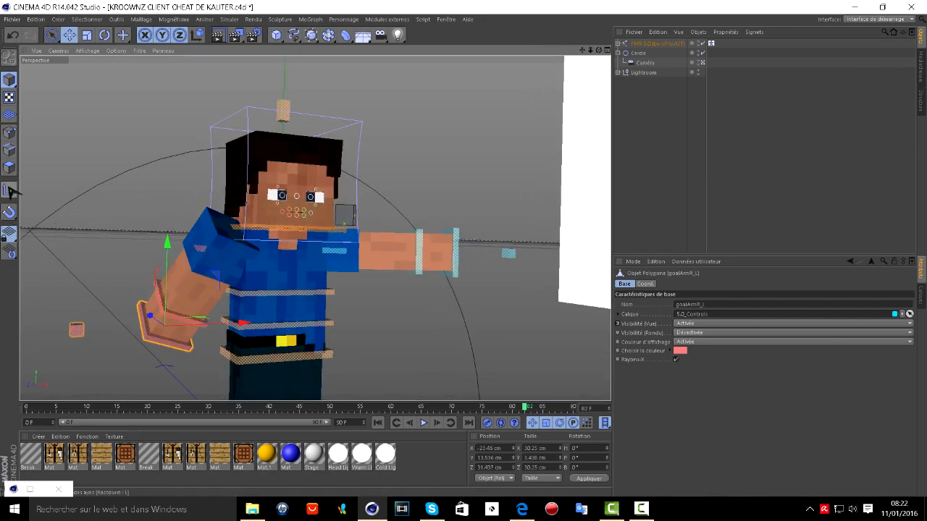
{"action": "scroll", "coordinate": [294, 292], "scroll_direction": "up", "scroll_amount": 4}
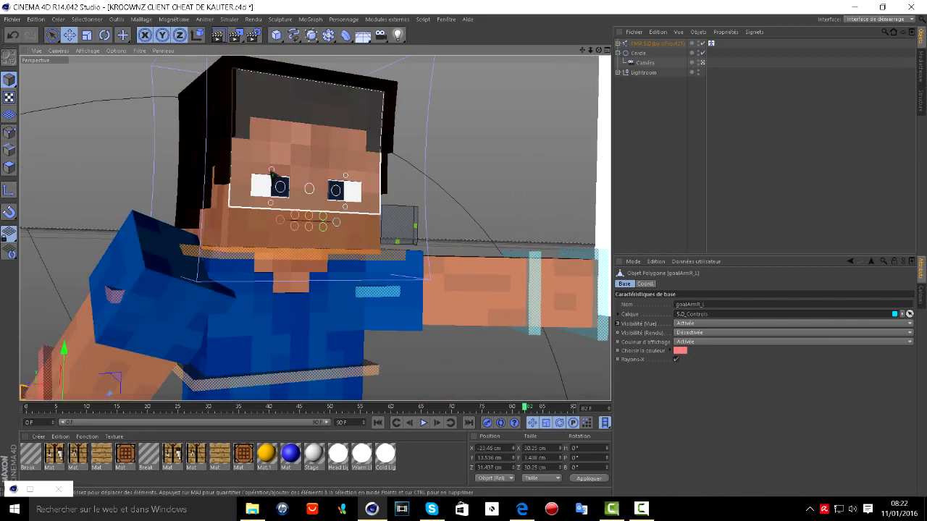
{"action": "left_click", "coordinate": [274, 171]}
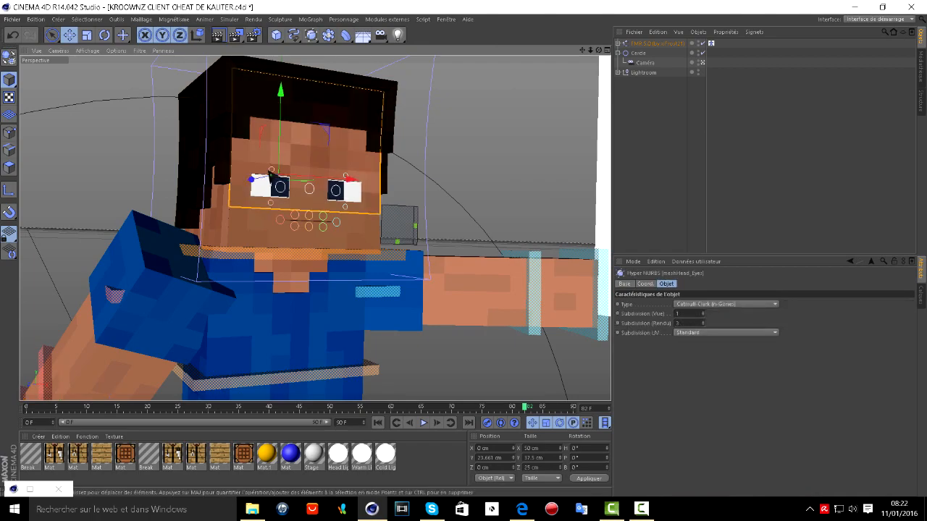
{"action": "left_click_drag", "start_coordinate": [271, 172], "coordinate": [279, 180]}
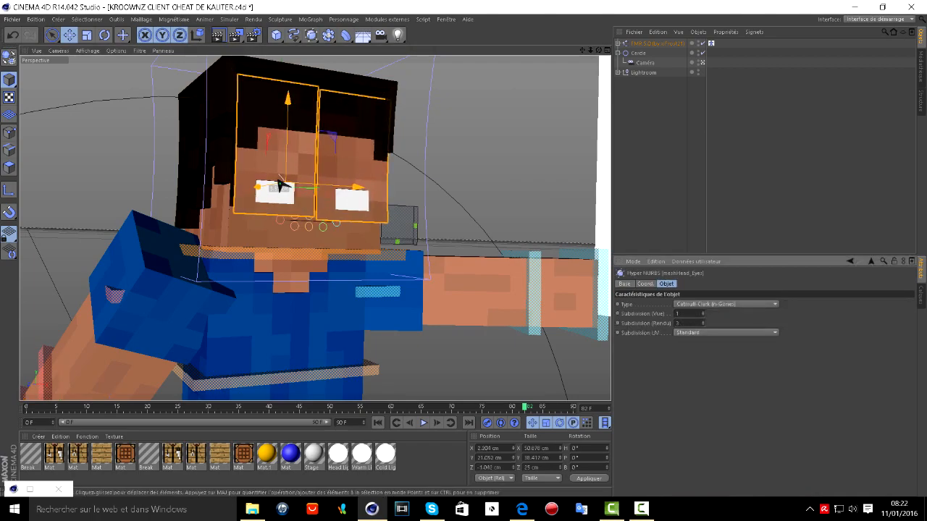
{"action": "left_click", "coordinate": [14, 36]}
{"action": "scroll", "coordinate": [205, 147], "scroll_direction": "up", "scroll_amount": 4}
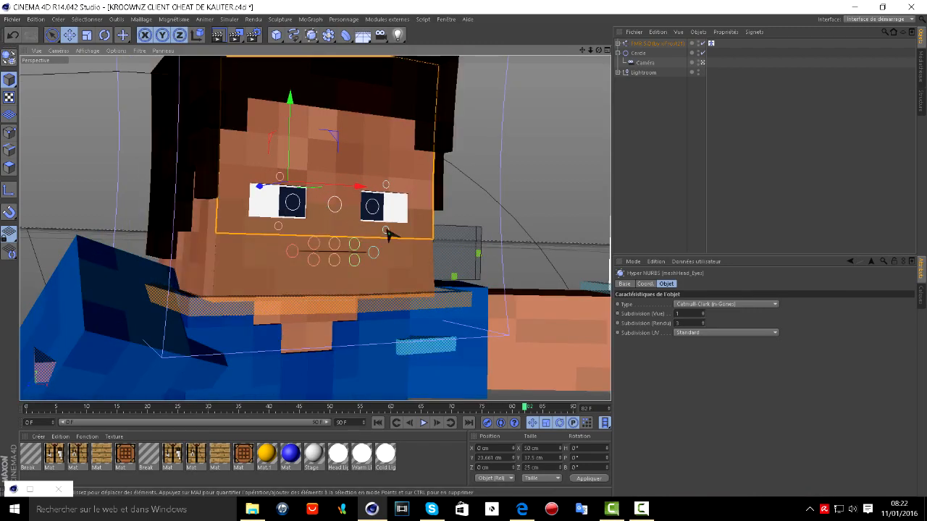
{"action": "scroll", "coordinate": [384, 228], "scroll_direction": "down", "scroll_amount": 6}
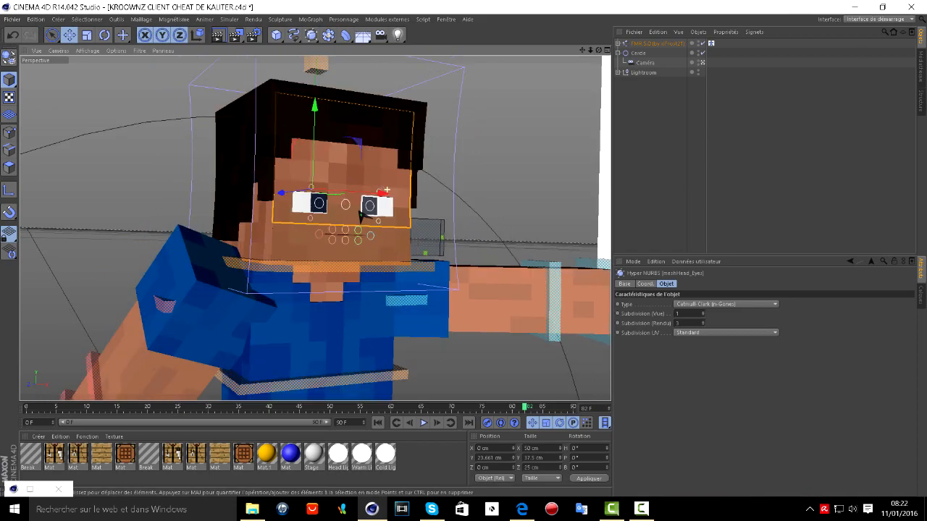
- Move the right hand control closer to the torso and lower the left arm by its hand control
{"action": "scroll", "coordinate": [384, 228], "scroll_direction": "down", "scroll_amount": 3}
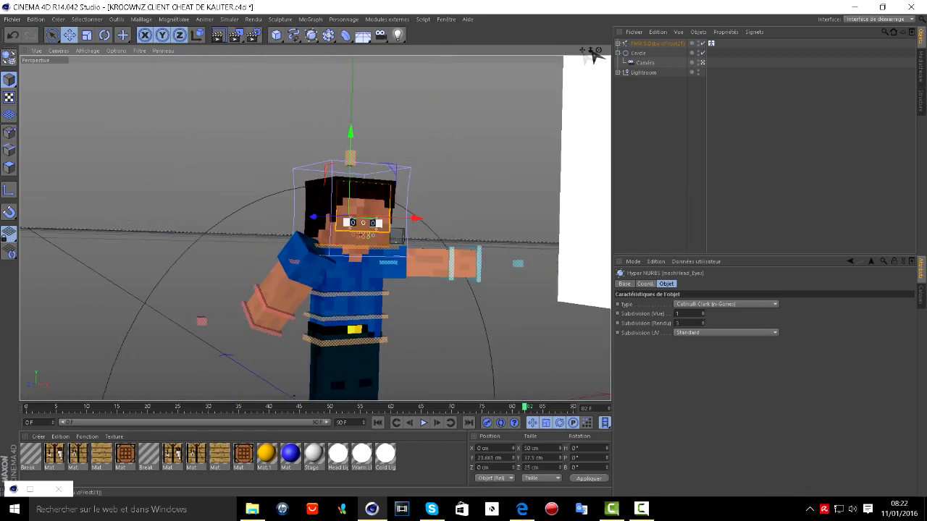
{"action": "middle_click_drag", "start_coordinate": [220, 275], "coordinate": [223, 181], "text": "alt"}
{"action": "left_click", "coordinate": [260, 234]}
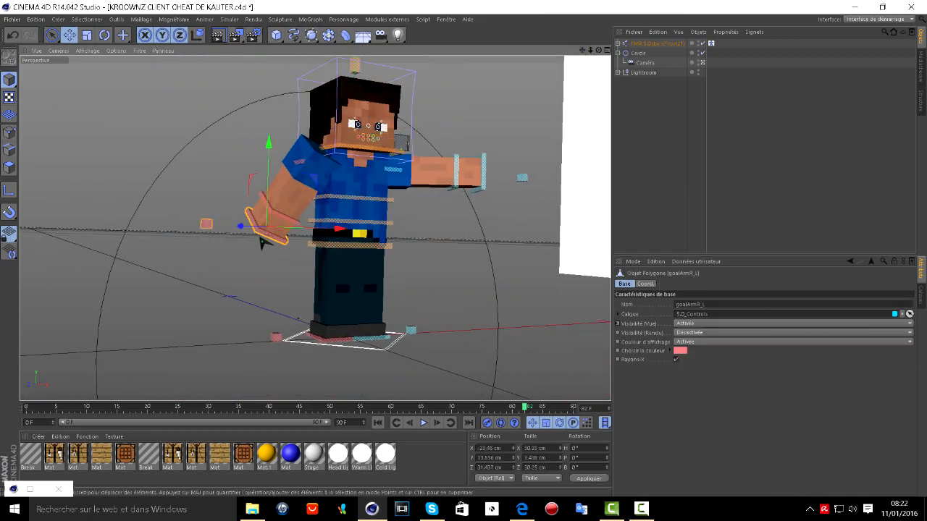
{"action": "left_click_drag", "start_coordinate": [260, 229], "coordinate": [308, 269]}
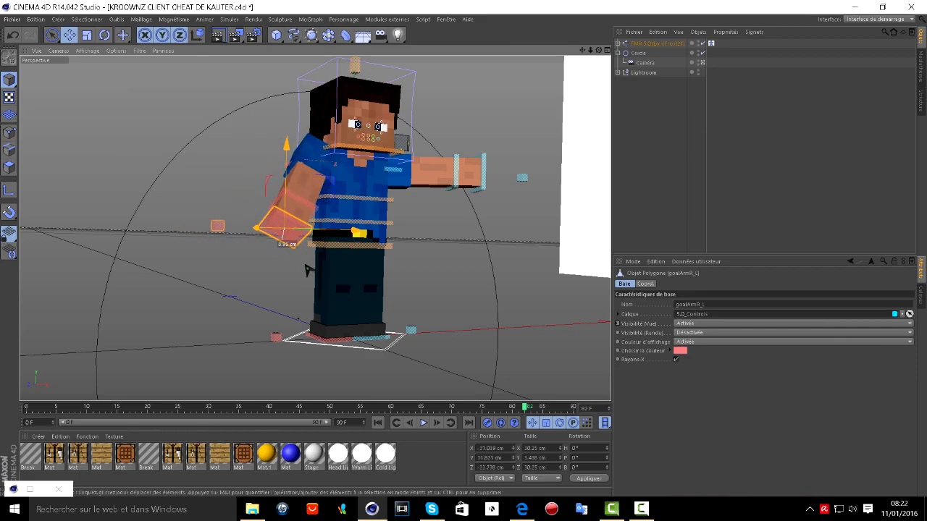
{"action": "left_click", "coordinate": [486, 181]}
{"action": "left_click_drag", "start_coordinate": [486, 181], "coordinate": [435, 220]}
- Shift the right hand control slightly outward and rotate the torso's controlBack control to about 6° H, -19° P and 22° B
{"action": "left_click", "coordinate": [362, 199]}
{"action": "left_click", "coordinate": [362, 197]}
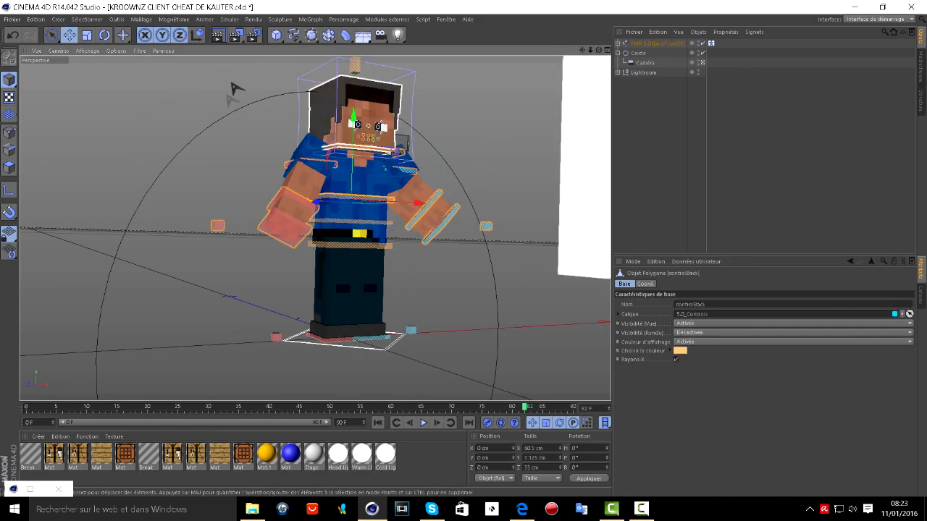
{"action": "left_click", "coordinate": [921, 302]}
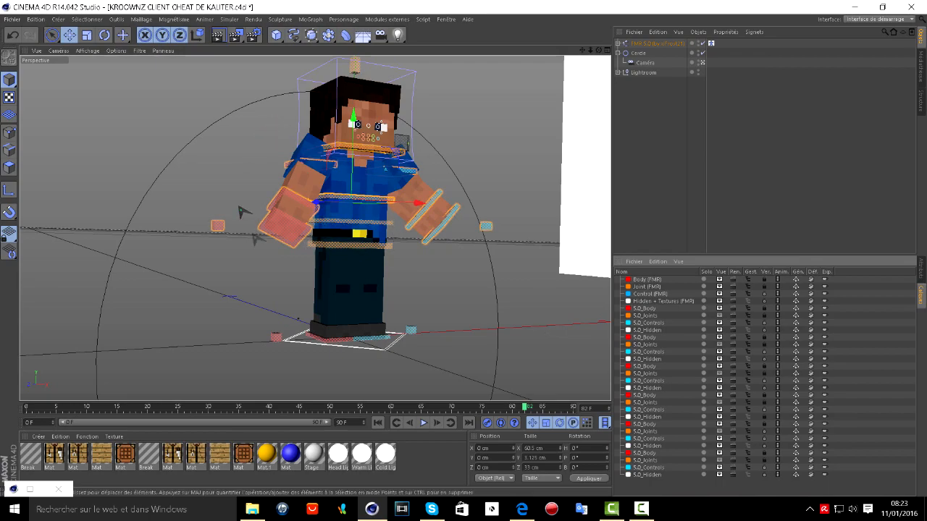
{"action": "left_click", "coordinate": [285, 224]}
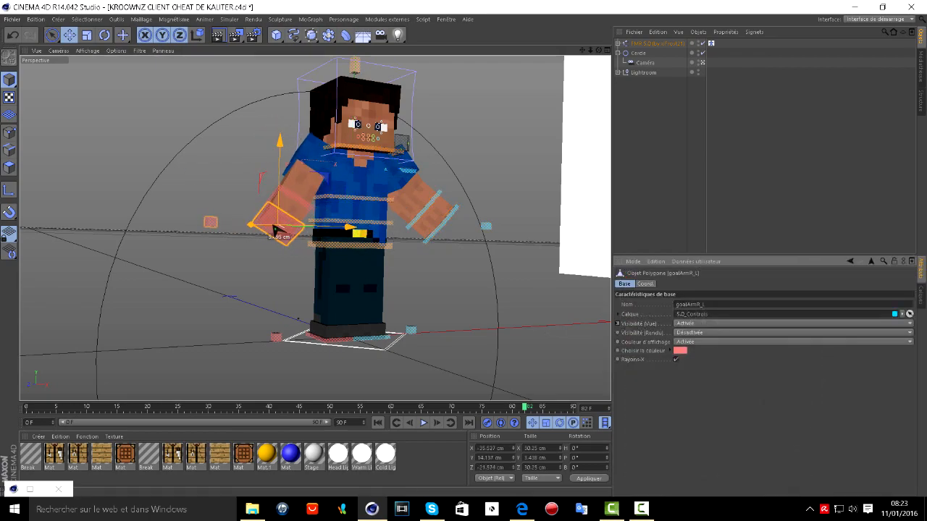
{"action": "left_click", "coordinate": [104, 33]}
{"action": "left_click_drag", "start_coordinate": [320, 164], "coordinate": [380, 179]}
{"action": "left_click", "coordinate": [372, 199]}
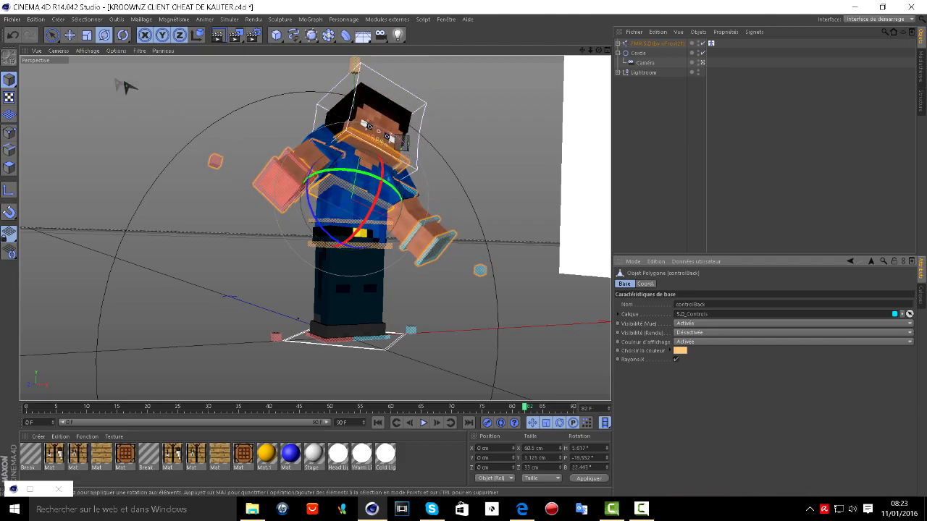
- Reposition the right hand control goalArmR_L near the torso, rotate it to about 28° H, and shift the left hand control slightly outward
{"action": "left_click", "coordinate": [70, 34]}
{"action": "left_click_drag", "start_coordinate": [298, 184], "coordinate": [304, 163]}
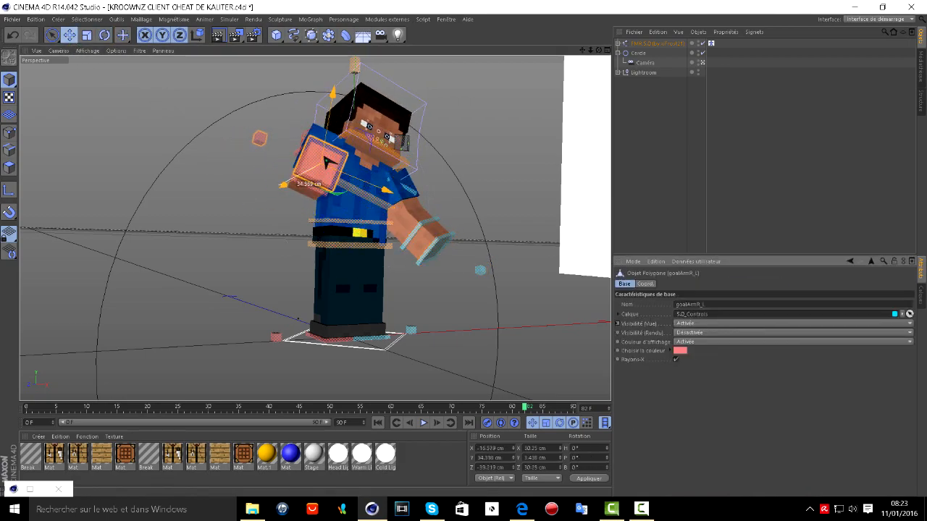
{"action": "left_click", "coordinate": [104, 35]}
{"action": "left_click_drag", "start_coordinate": [286, 148], "coordinate": [335, 210]}
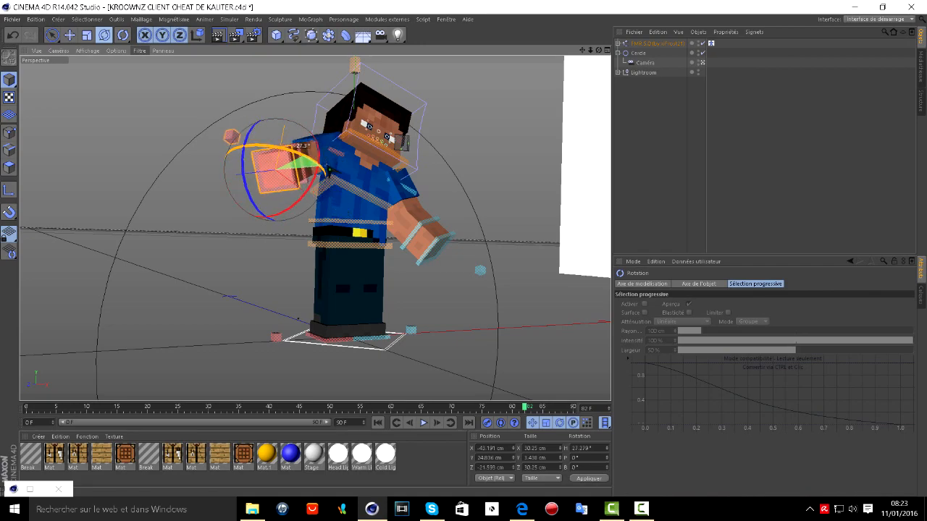
{"action": "left_click", "coordinate": [70, 35]}
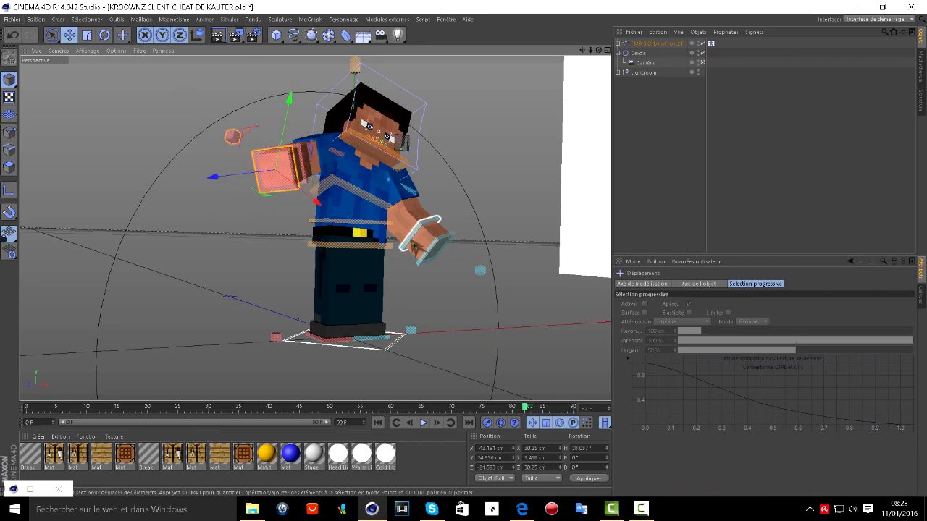
{"action": "left_click_drag", "start_coordinate": [440, 252], "coordinate": [449, 249]}
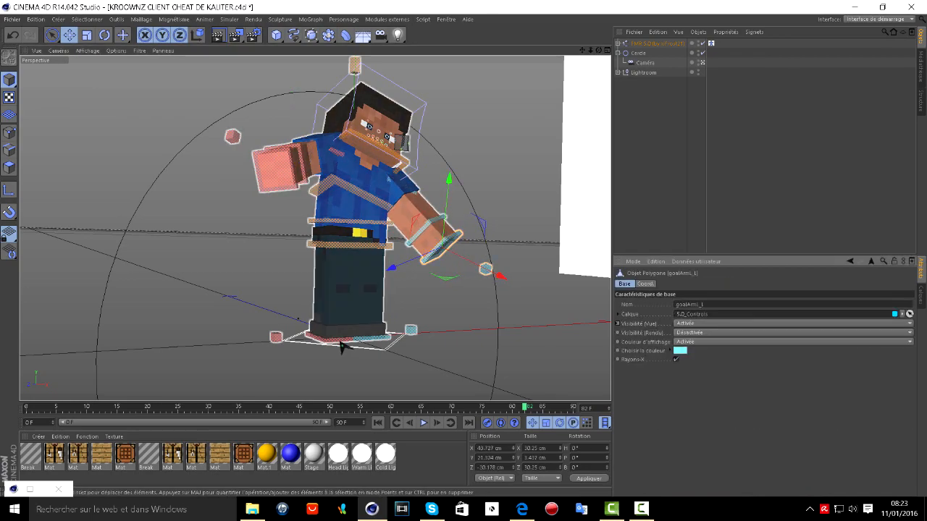
- Lift the left foot forward with the goalLegL control and pull the right foot control back into a stride
{"action": "left_click", "coordinate": [373, 341]}
{"action": "left_click_drag", "start_coordinate": [367, 342], "coordinate": [384, 301]}
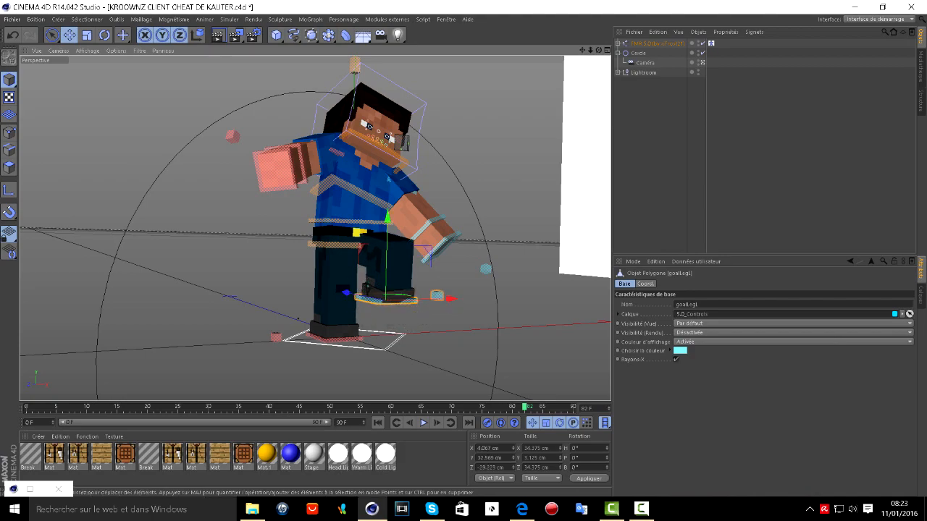
{"action": "left_click_drag", "start_coordinate": [362, 302], "coordinate": [360, 300]}
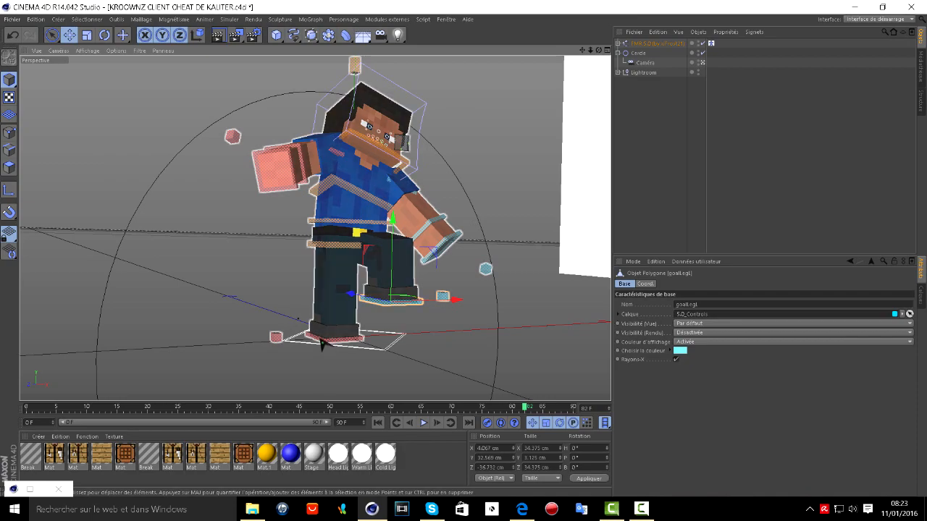
{"action": "left_click_drag", "start_coordinate": [320, 341], "coordinate": [291, 344]}
- Try to tilt the body by rotating the controlHip control and undo the rotation
{"action": "left_click", "coordinate": [355, 226]}
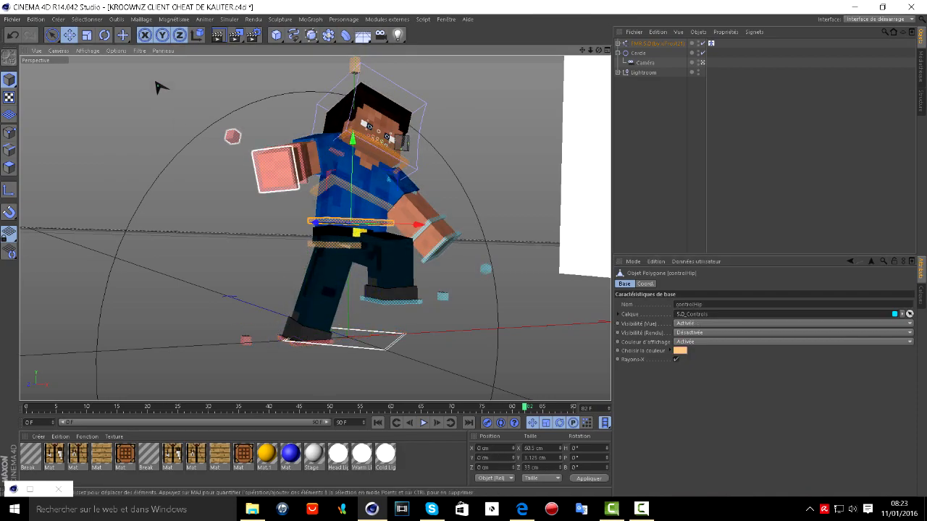
{"action": "left_click", "coordinate": [104, 35]}
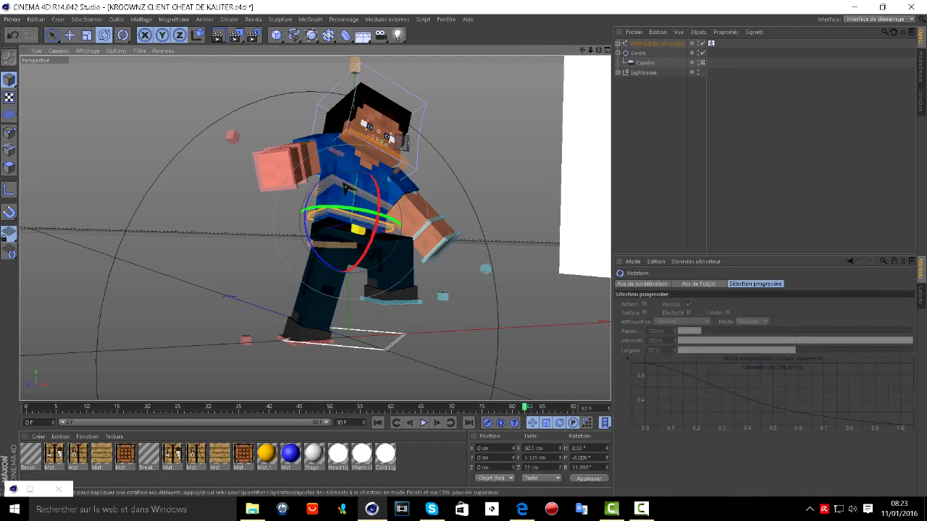
{"action": "left_click_drag", "start_coordinate": [344, 248], "coordinate": [369, 268]}
{"action": "left_click", "coordinate": [14, 34]}
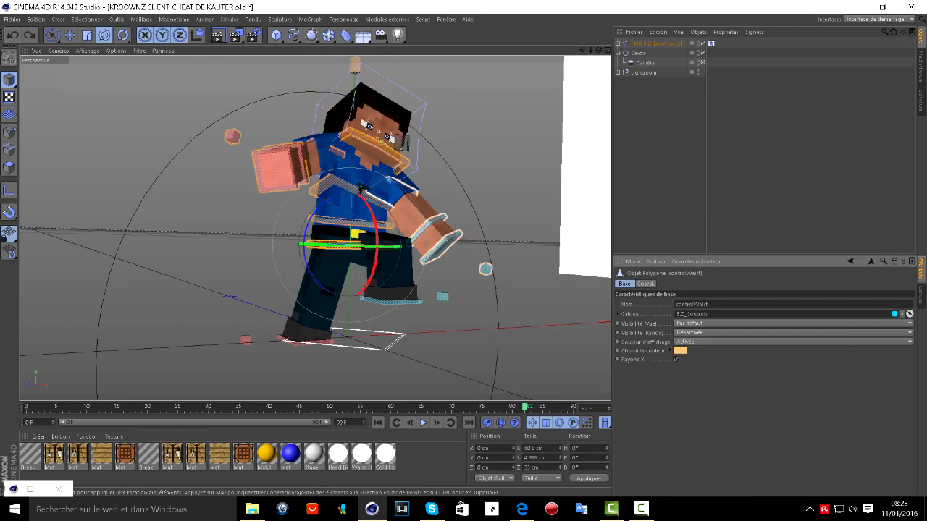
- Rotate the controlBack control to about 18° H, 22° P and 23° B, and lower the left foot with goalLegL
{"action": "left_click_drag", "start_coordinate": [358, 191], "coordinate": [332, 202]}
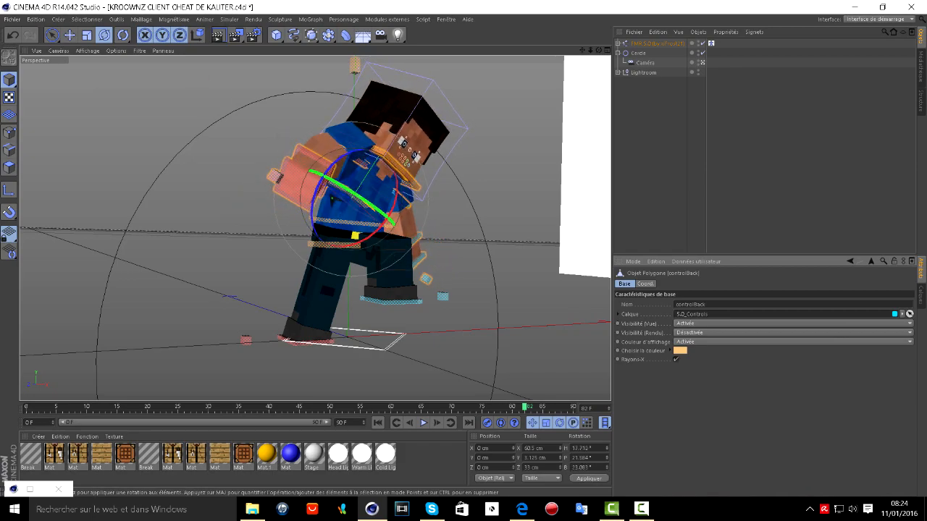
{"action": "left_click", "coordinate": [70, 35]}
{"action": "left_click", "coordinate": [417, 185]}
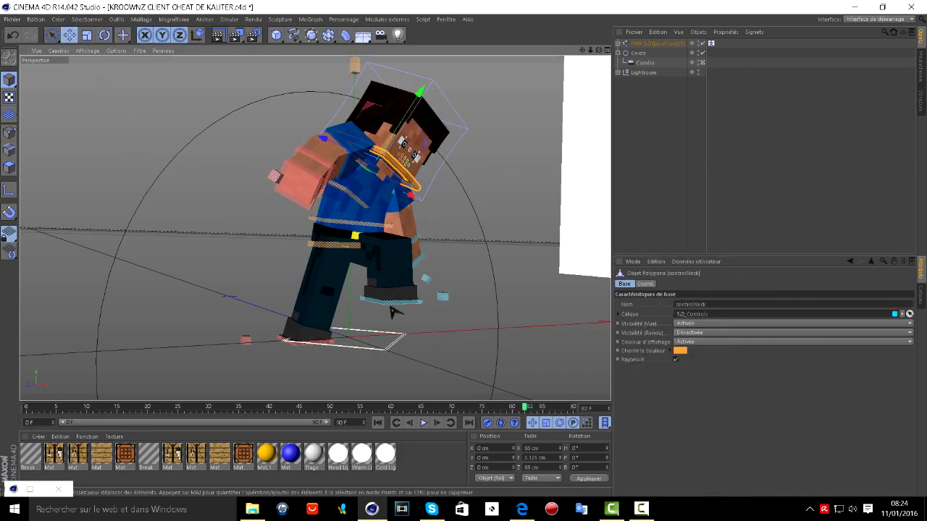
{"action": "left_click_drag", "start_coordinate": [389, 310], "coordinate": [411, 335]}
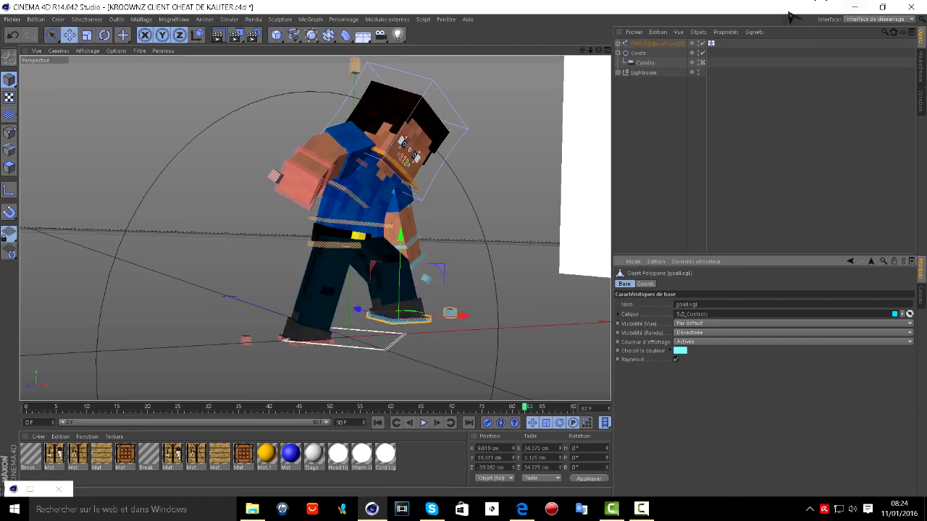
- Give the FMR rig a right-hand sword by setting Sword Right to Iron
{"action": "left_click", "coordinate": [642, 34]}
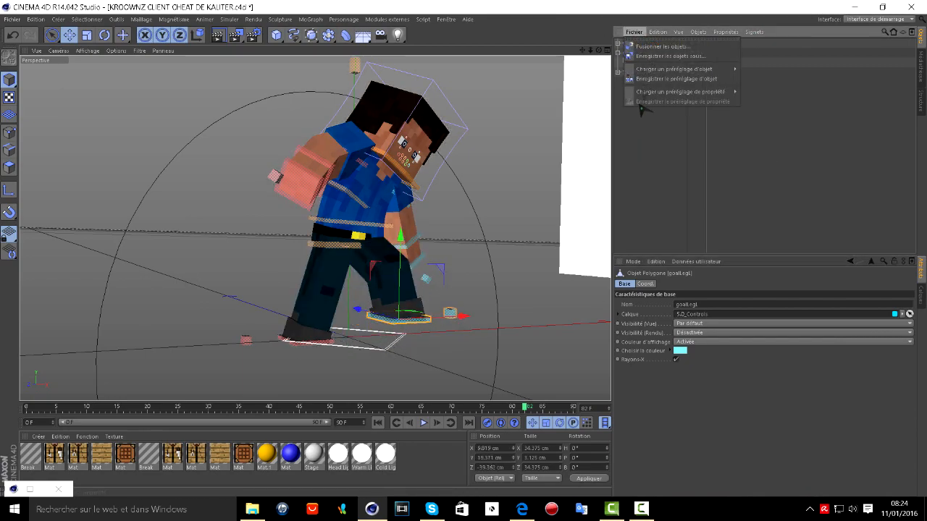
{"action": "left_click", "coordinate": [799, 131]}
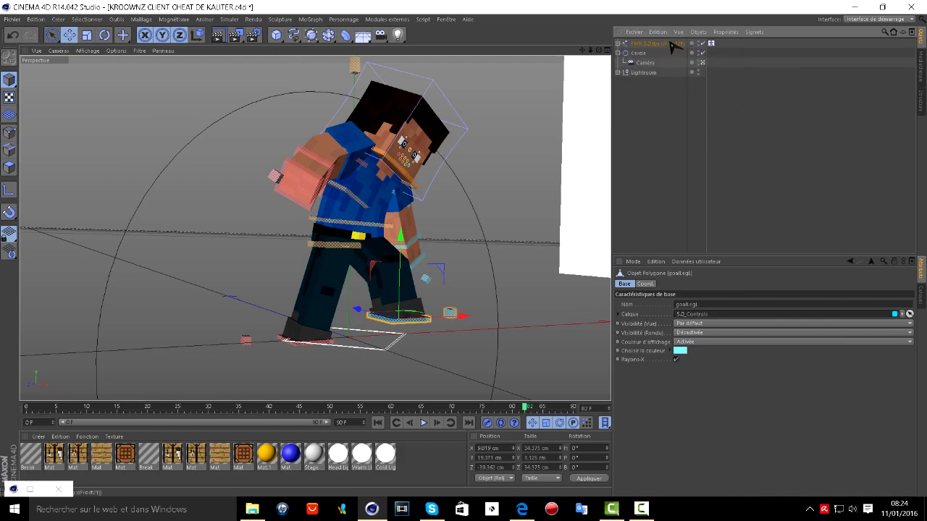
{"action": "left_click", "coordinate": [672, 45]}
{"action": "scroll", "coordinate": [806, 430], "scroll_direction": "down", "scroll_amount": 5}
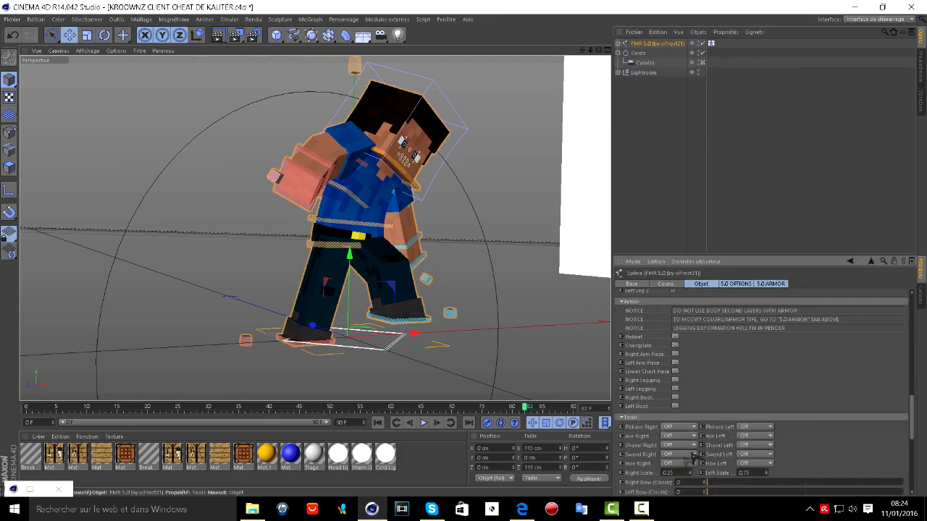
{"action": "left_click", "coordinate": [681, 462]}
{"action": "left_click", "coordinate": [683, 427]}
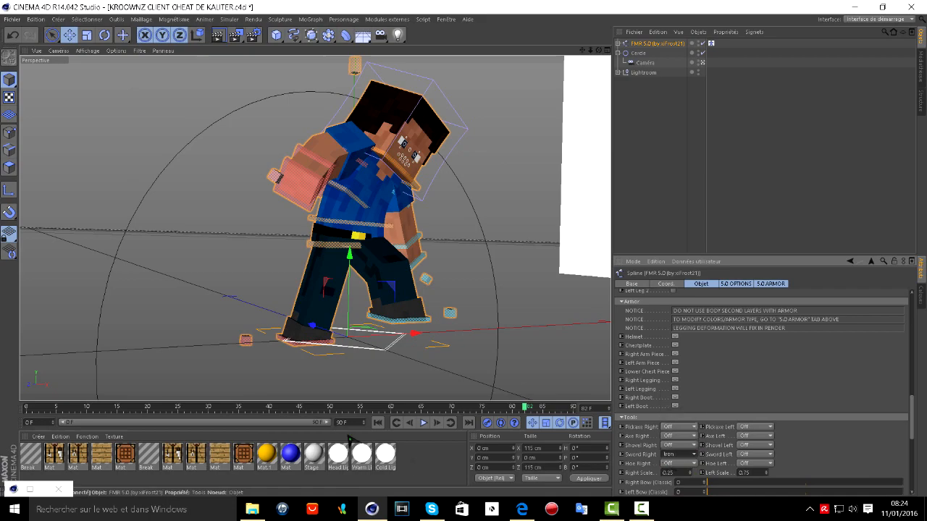
- Move the sword out in front of the torso and scale it up uniformly to about 80 cm
{"action": "left_click", "coordinate": [329, 190]}
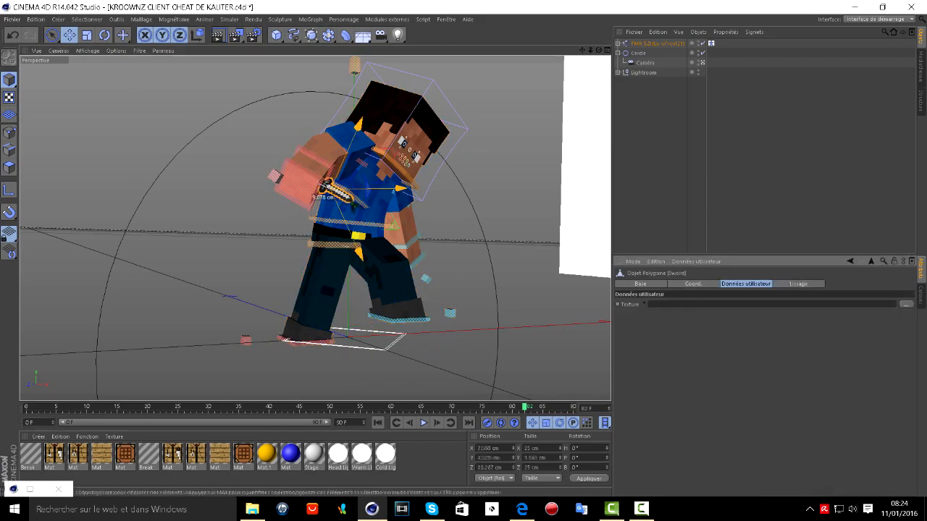
{"action": "left_click", "coordinate": [87, 36]}
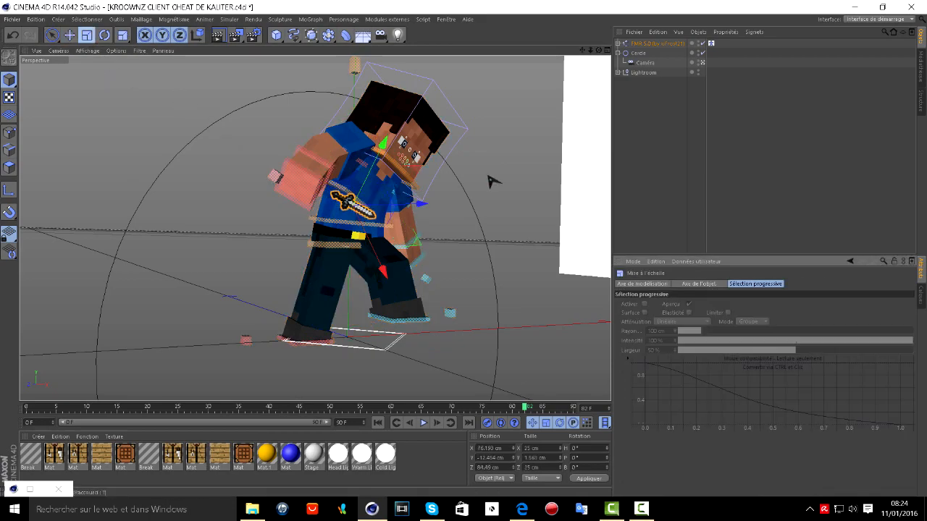
{"action": "left_click_drag", "start_coordinate": [459, 250], "coordinate": [579, 245]}
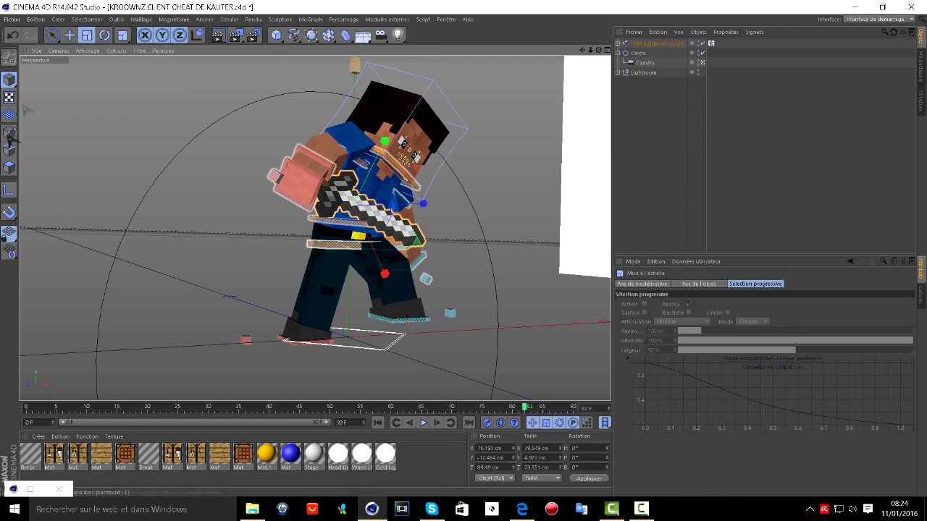
- Move the enlarged sword into the character's right hand so the hand wraps around the handle
{"action": "key", "text": "e"}
{"action": "left_click_drag", "start_coordinate": [433, 316], "coordinate": [420, 315]}
{"action": "left_click_drag", "start_coordinate": [599, 50], "coordinate": [579, 51]}
{"action": "mouse_move", "coordinate": [399, 200]}
{"action": "left_mouse_down"}
{"action": "mouse_move", "coordinate": [385, 201]}
{"action": "mouse_move", "coordinate": [396, 216]}
{"action": "left_mouse_up"}
{"action": "left_click_drag", "start_coordinate": [599, 50], "coordinate": [622, 49]}
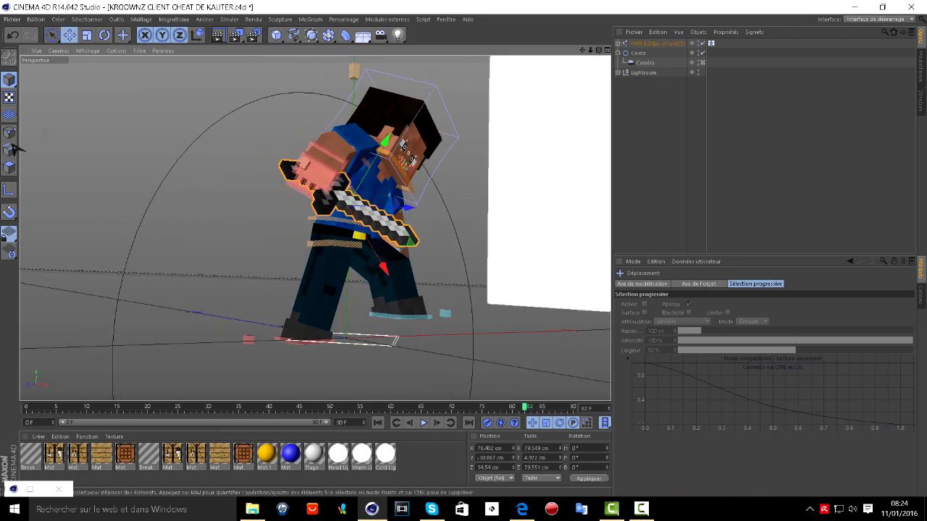
- Select all the light polygons on the front of the sword's blade, extrude them by 1 cm, and return to model mode
{"action": "left_click", "coordinate": [52, 35]}
{"action": "left_click", "coordinate": [9, 167]}
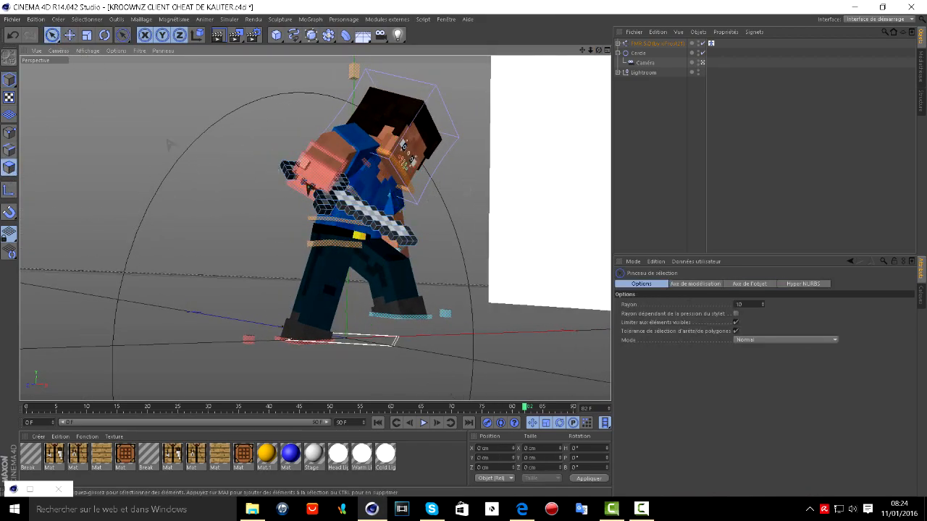
{"action": "left_click", "coordinate": [9, 79]}
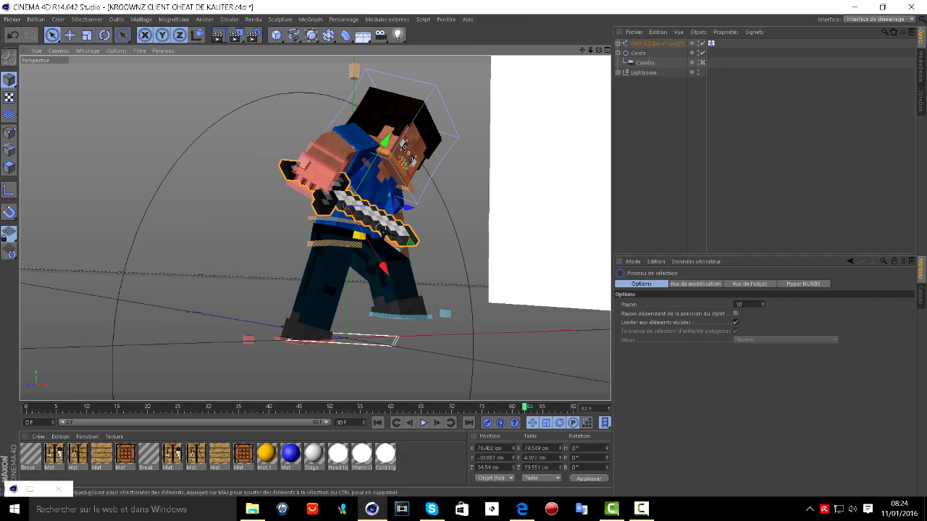
{"action": "left_click", "coordinate": [9, 167]}
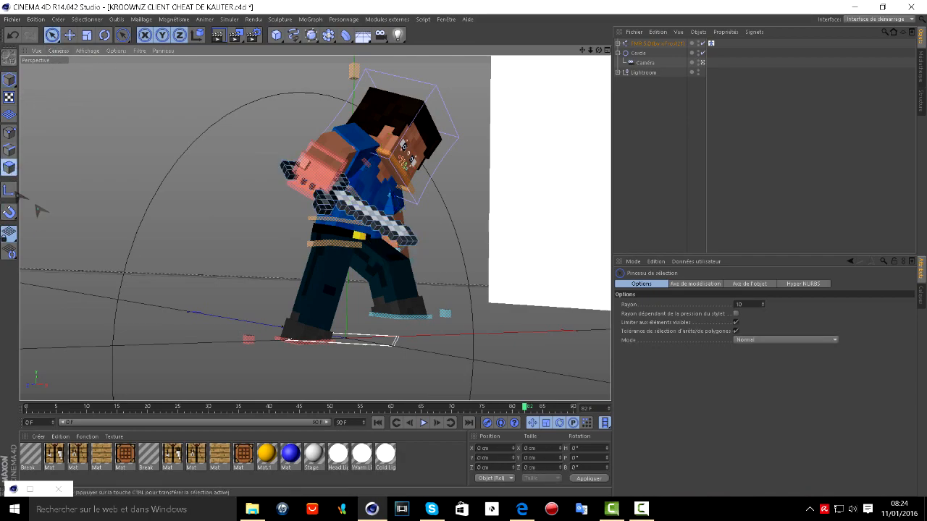
{"action": "scroll", "coordinate": [384, 217], "scroll_direction": "up", "scroll_amount": 4}
{"action": "scroll", "coordinate": [436, 269], "scroll_direction": "up", "scroll_amount": 3}
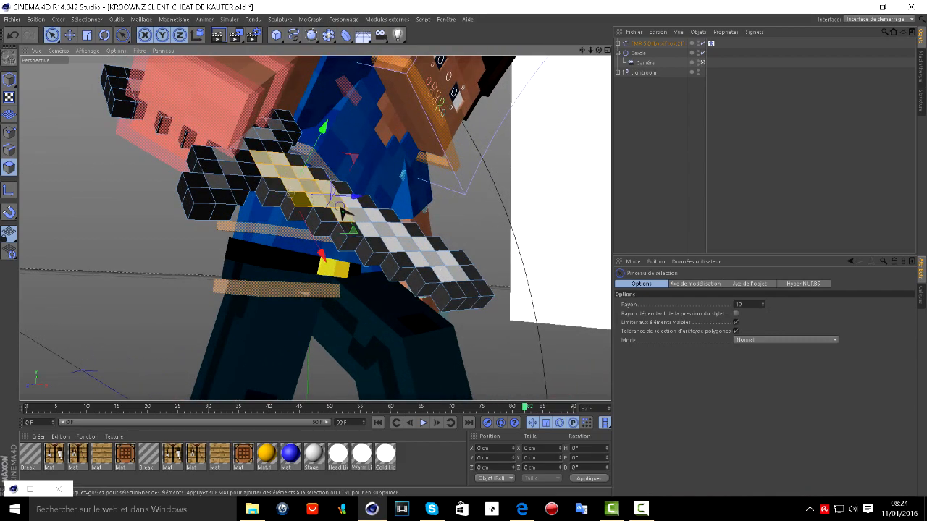
{"action": "left_click_drag", "start_coordinate": [440, 270], "coordinate": [344, 211]}
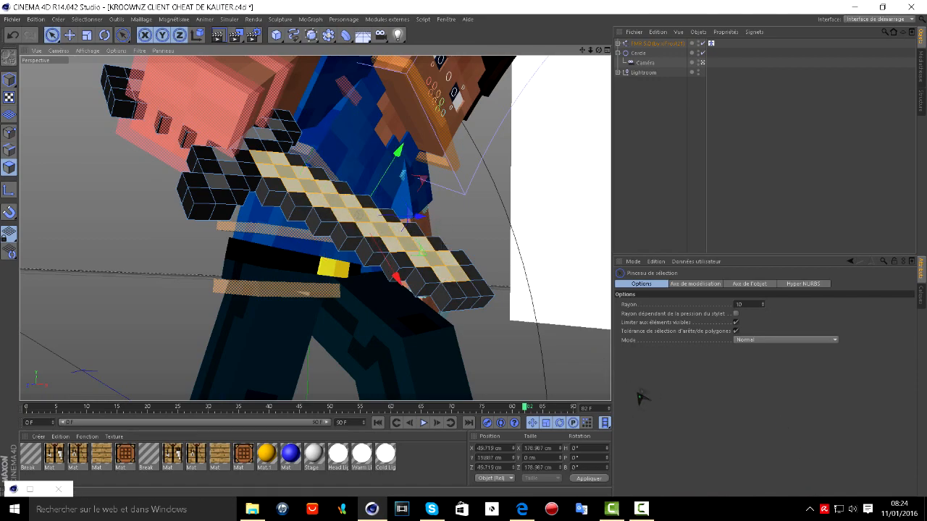
{"action": "key", "text": "d"}
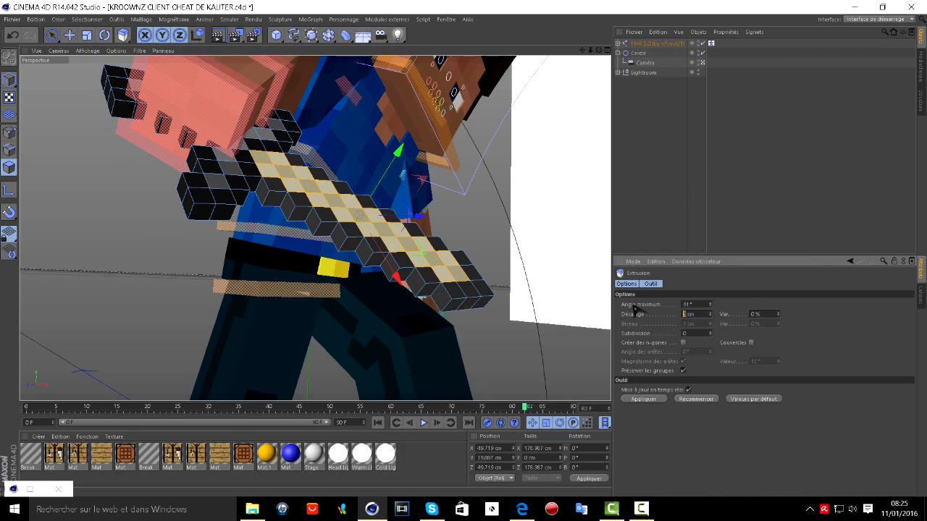
{"action": "key", "text": "Return"}
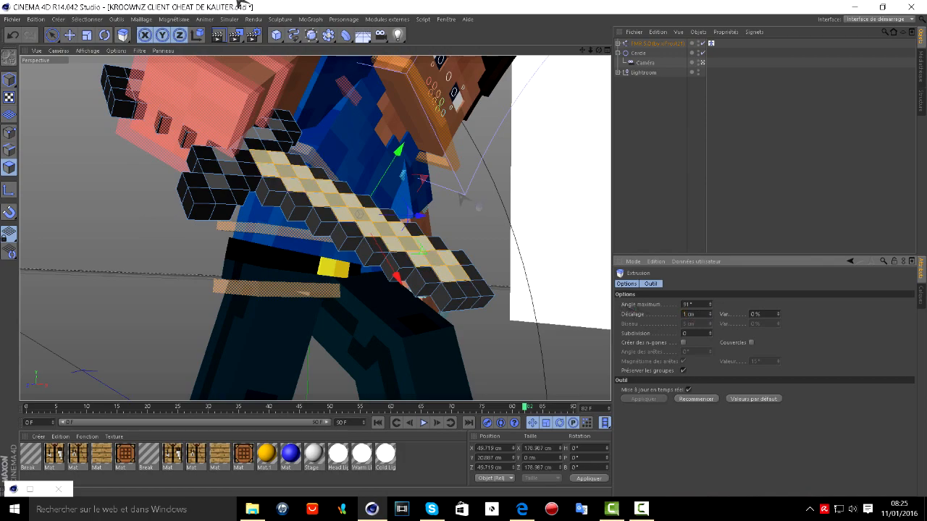
{"action": "left_click", "coordinate": [51, 36]}
{"action": "left_click", "coordinate": [9, 79]}
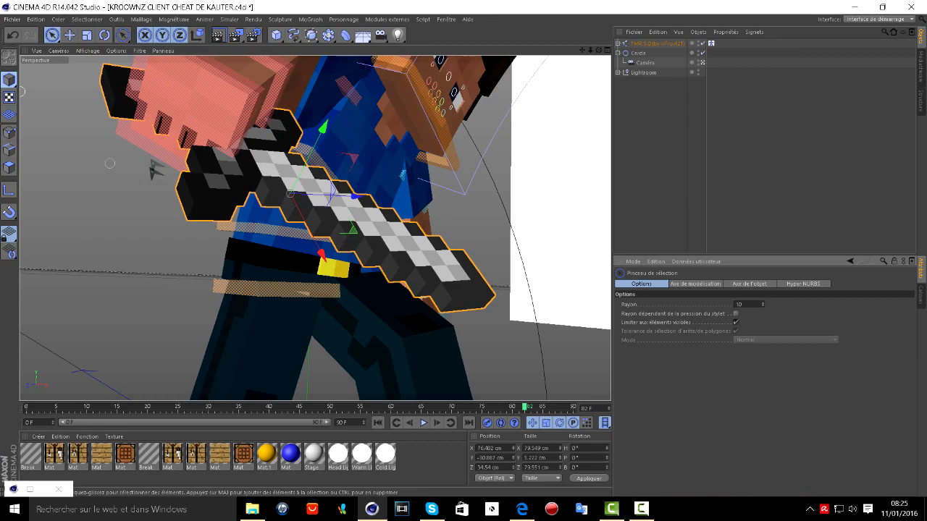
- Select only the middle diagonal row of grey polygons along the sword's blade and extrude them by 1 cm
{"action": "scroll", "coordinate": [396, 215], "scroll_direction": "up", "scroll_amount": 4}
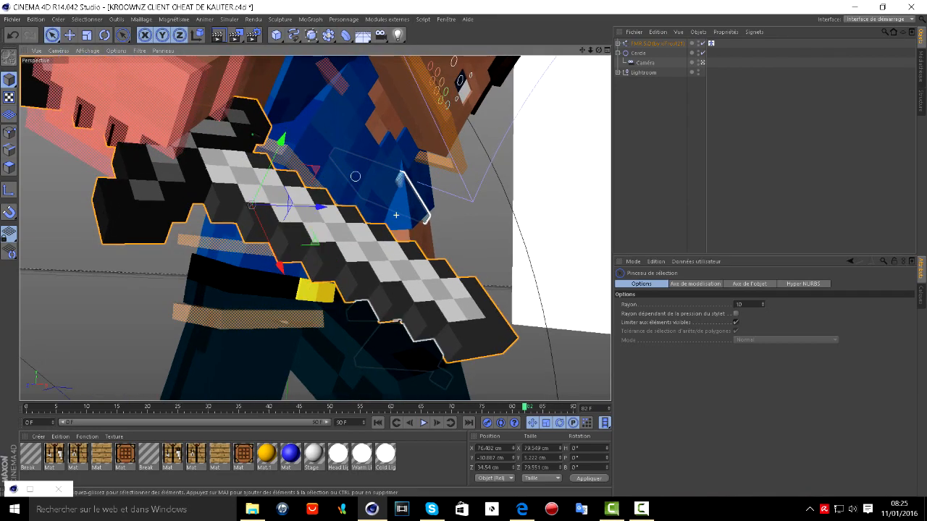
{"action": "left_click", "coordinate": [9, 167]}
{"action": "scroll", "coordinate": [402, 230], "scroll_direction": "up", "scroll_amount": 2}
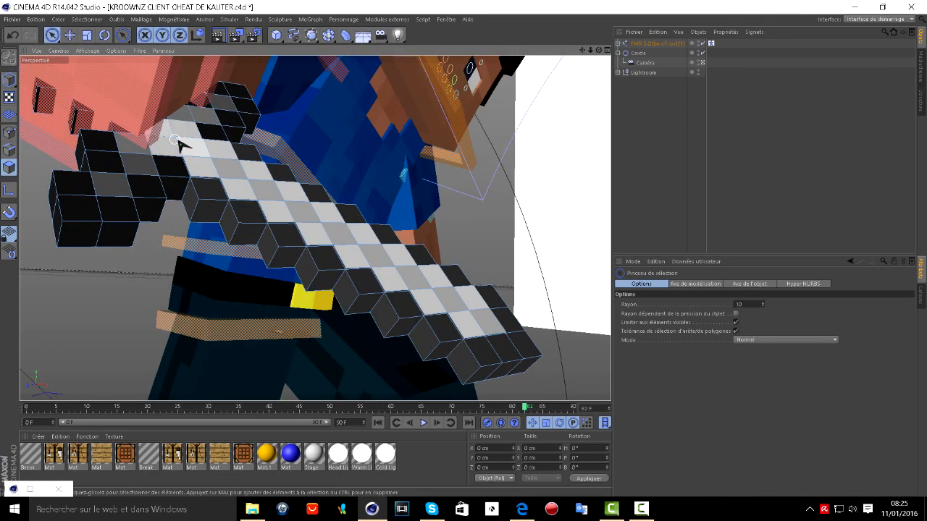
{"action": "left_click_drag", "start_coordinate": [196, 149], "coordinate": [221, 160]}
{"action": "left_click", "coordinate": [221, 150], "text": "ctrl"}
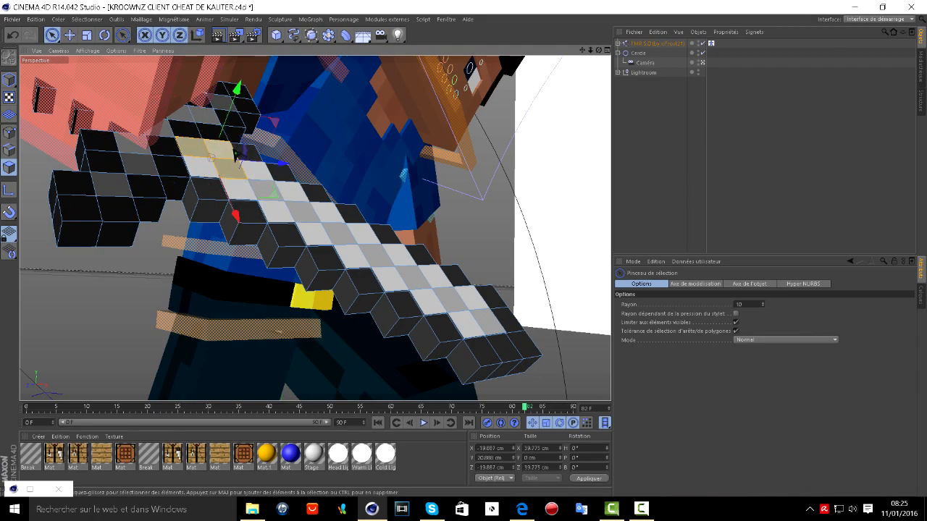
{"action": "left_click", "coordinate": [268, 196], "text": "shift"}
{"action": "left_click", "coordinate": [310, 215], "text": "shift"}
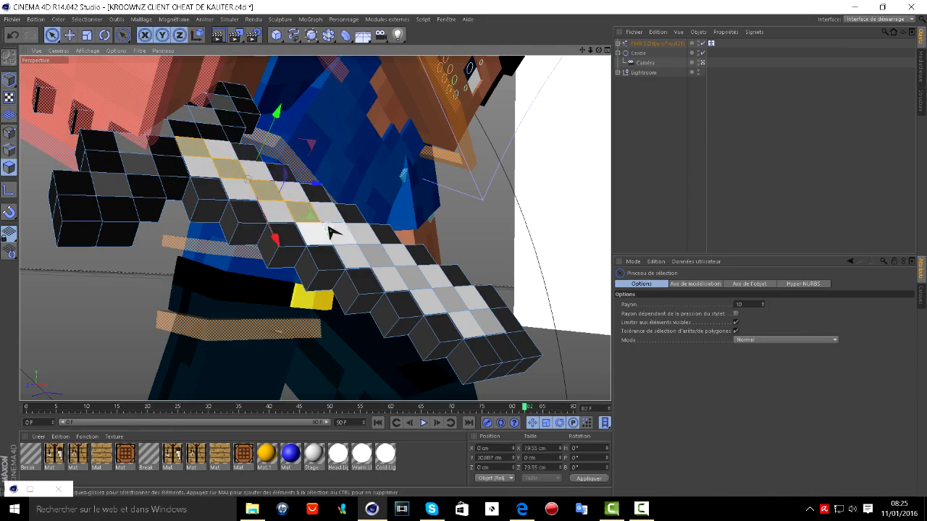
{"action": "left_click", "coordinate": [343, 236], "text": "shift"}
{"action": "left_click", "coordinate": [376, 257], "text": "shift"}
{"action": "left_click", "coordinate": [450, 299], "text": "shift"}
{"action": "right_click_drag", "start_coordinate": [520, 333], "coordinate": [690, 327], "text": "alt"}
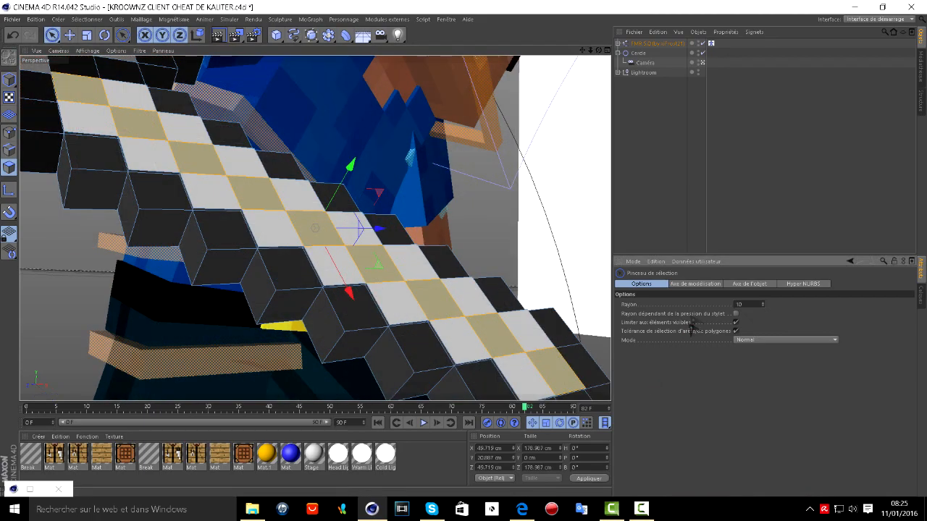
{"action": "key", "text": "d"}
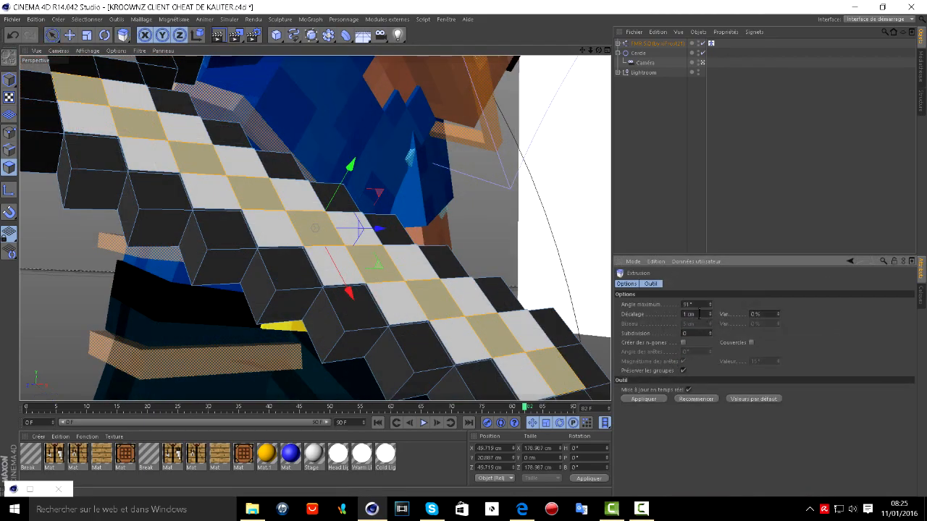
{"action": "key", "text": "Return"}
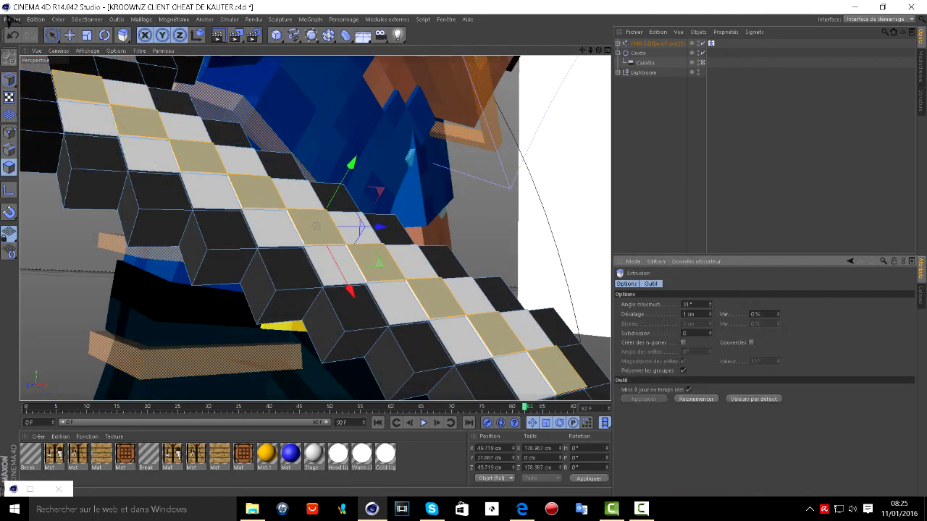
- Return to model mode, move the character's left foot slightly back, and bring the left arm forward away from the body
{"action": "left_click", "coordinate": [5, 82]}
{"action": "scroll", "coordinate": [146, 114], "scroll_direction": "down", "scroll_amount": 8}
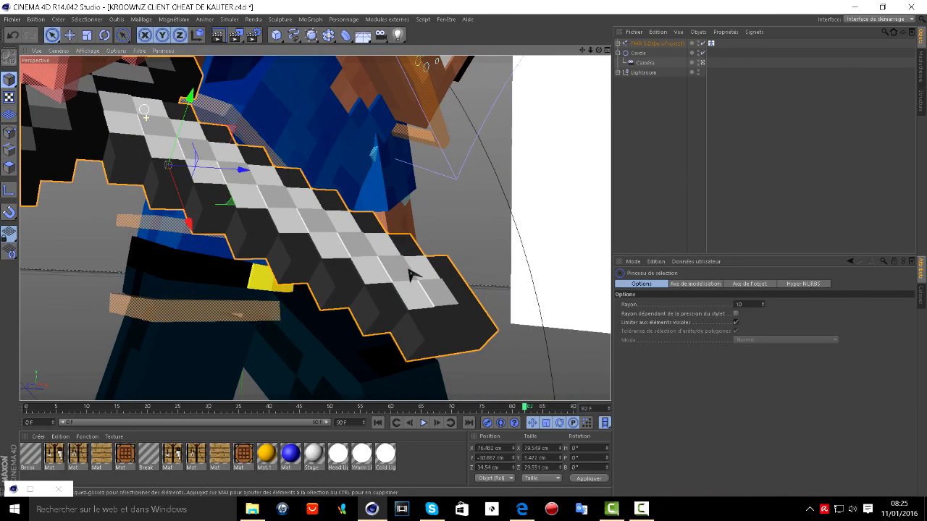
{"action": "scroll", "coordinate": [568, 84], "scroll_direction": "down", "scroll_amount": 10}
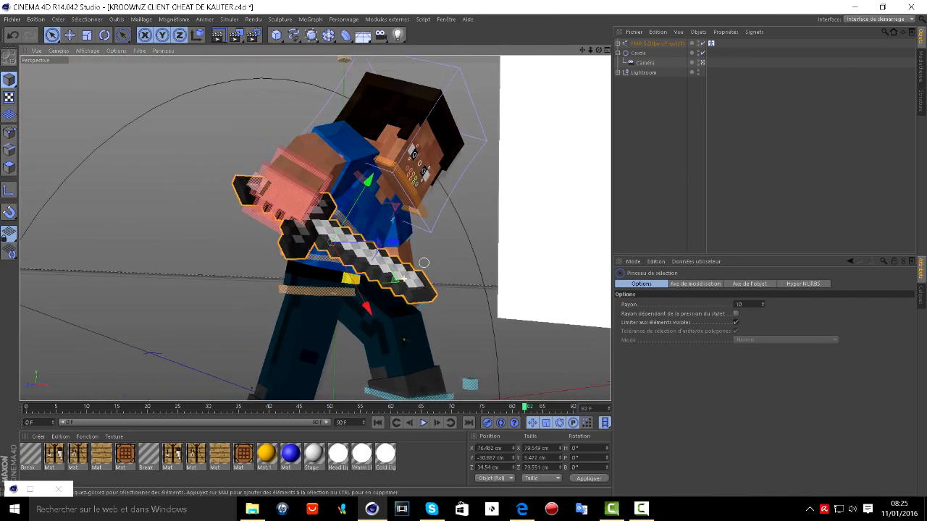
{"action": "scroll", "coordinate": [565, 118], "scroll_direction": "down", "scroll_amount": 4}
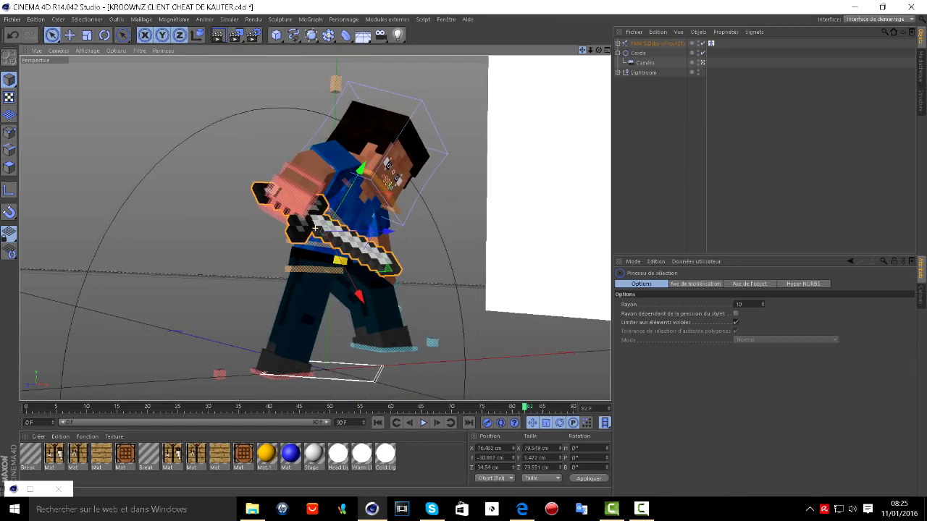
{"action": "left_click", "coordinate": [380, 346]}
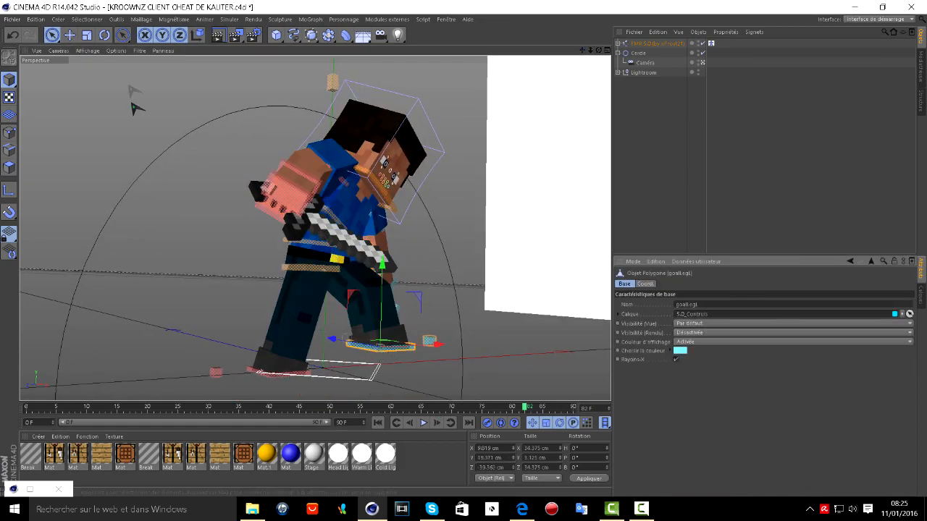
{"action": "left_click", "coordinate": [70, 34]}
{"action": "left_click_drag", "start_coordinate": [431, 345], "coordinate": [391, 370]}
{"action": "mouse_move", "coordinate": [318, 348]}
{"action": "left_mouse_down"}
{"action": "mouse_move", "coordinate": [338, 350]}
{"action": "mouse_move", "coordinate": [325, 349]}
{"action": "left_mouse_up"}
{"action": "left_click_drag", "start_coordinate": [388, 282], "coordinate": [428, 262]}
- Set the render output to be saved on the Desktop under the file name caca
{"action": "left_click", "coordinate": [253, 35]}
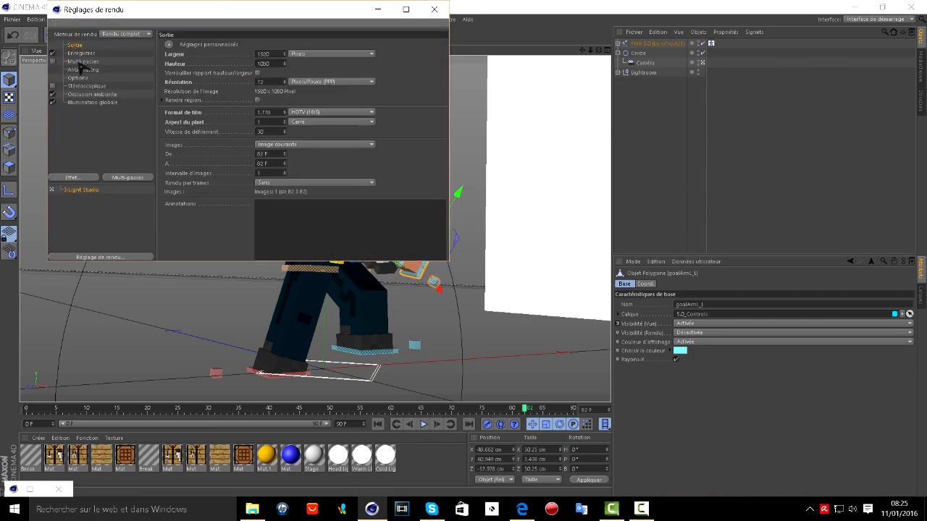
{"action": "left_click", "coordinate": [82, 55]}
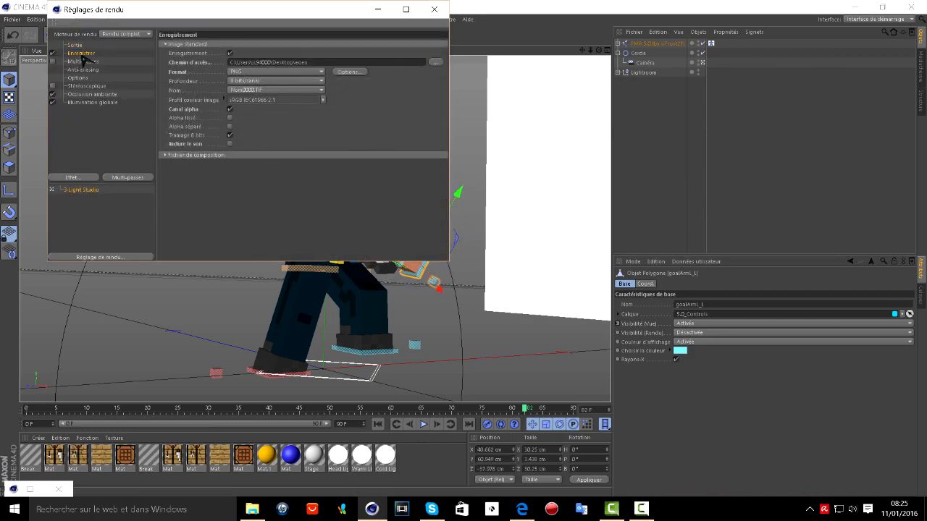
{"action": "left_click", "coordinate": [435, 62]}
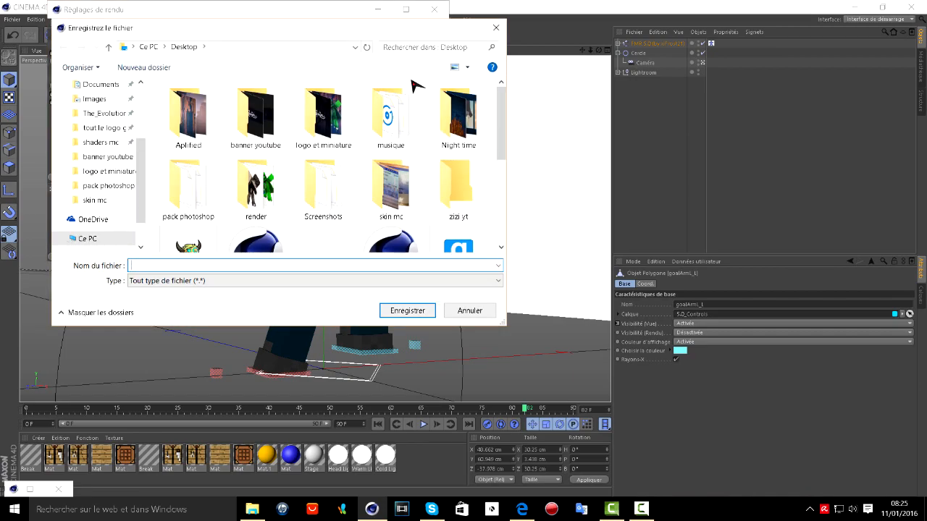
{"action": "type", "text": "caca"}
{"action": "double_click", "coordinate": [138, 265]}
{"action": "scroll", "coordinate": [101, 181], "scroll_direction": "up", "scroll_amount": 2}
{"action": "left_click", "coordinate": [104, 114]}
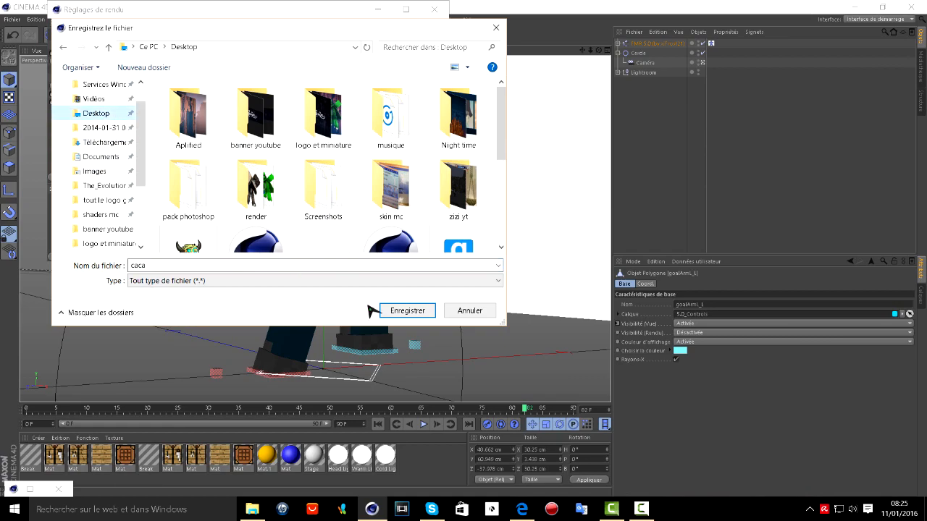
{"action": "left_click", "coordinate": [406, 311]}
{"action": "left_click", "coordinate": [434, 9]}
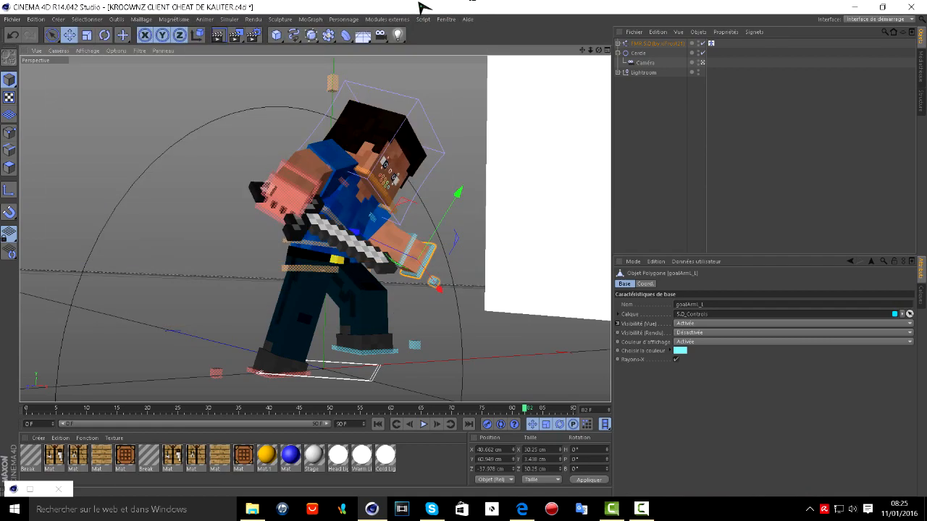
- Enable the cape in the rig's options and adjust its bend control to an intensity of about 19.5°
{"action": "mouse_move", "coordinate": [598, 54]}
{"action": "left_mouse_down"}
{"action": "mouse_move", "coordinate": [507, 54]}
{"action": "mouse_move", "coordinate": [735, 42]}
{"action": "mouse_move", "coordinate": [605, 47]}
{"action": "mouse_move", "coordinate": [630, 54]}
{"action": "mouse_move", "coordinate": [586, 62]}
{"action": "left_mouse_up"}
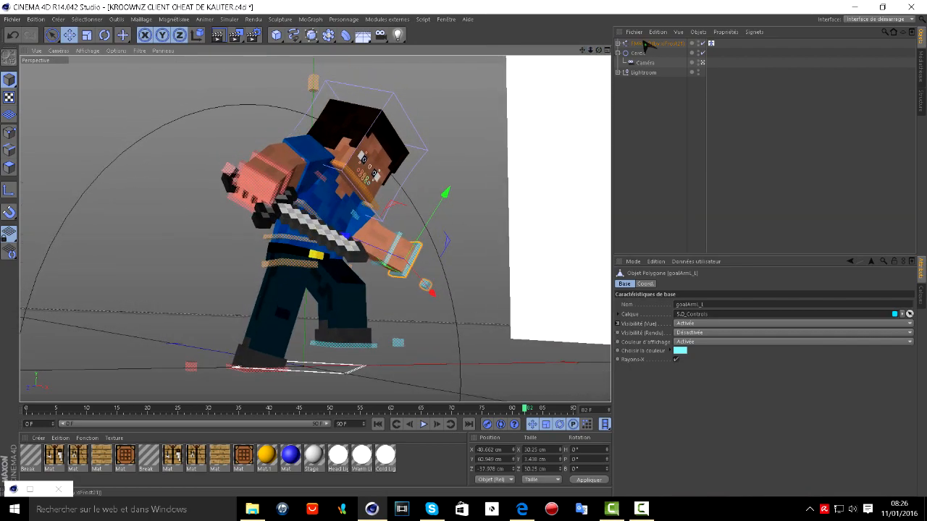
{"action": "left_click", "coordinate": [644, 44]}
{"action": "left_click", "coordinate": [670, 417]}
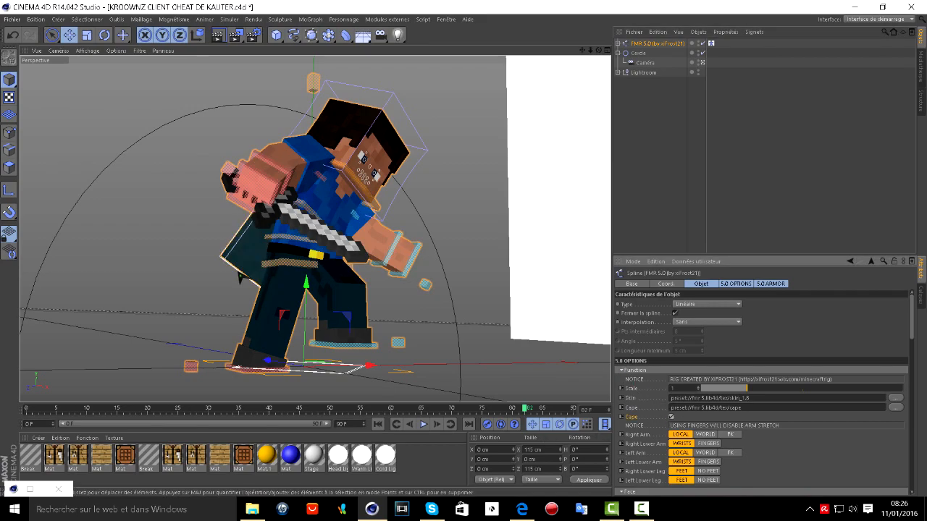
{"action": "left_click", "coordinate": [246, 276]}
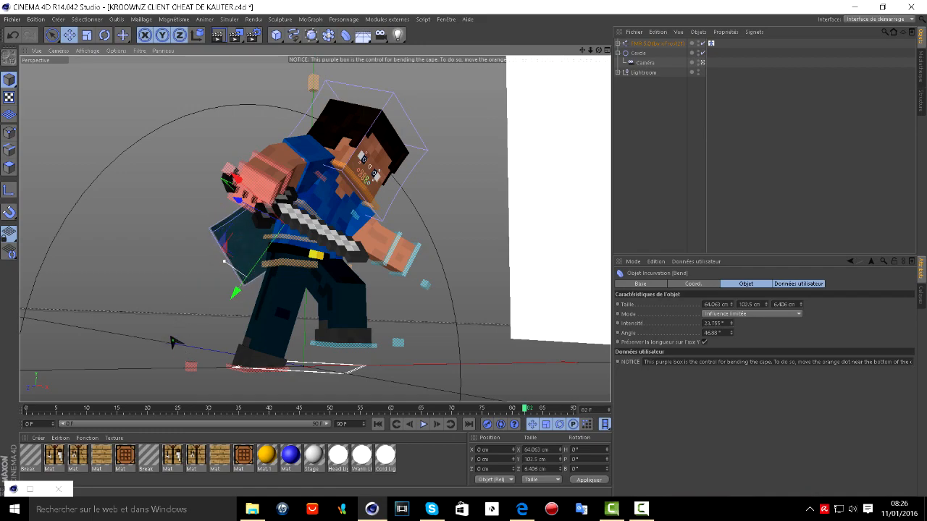
{"action": "mouse_move", "coordinate": [599, 50]}
{"action": "left_mouse_down"}
{"action": "mouse_move", "coordinate": [499, 90]}
{"action": "mouse_move", "coordinate": [554, 78]}
{"action": "mouse_move", "coordinate": [608, 47]}
{"action": "mouse_move", "coordinate": [561, 73]}
{"action": "mouse_move", "coordinate": [594, 58]}
{"action": "mouse_move", "coordinate": [565, 64]}
{"action": "mouse_move", "coordinate": [539, 39]}
{"action": "mouse_move", "coordinate": [588, 44]}
{"action": "mouse_move", "coordinate": [603, 56]}
{"action": "left_mouse_up"}
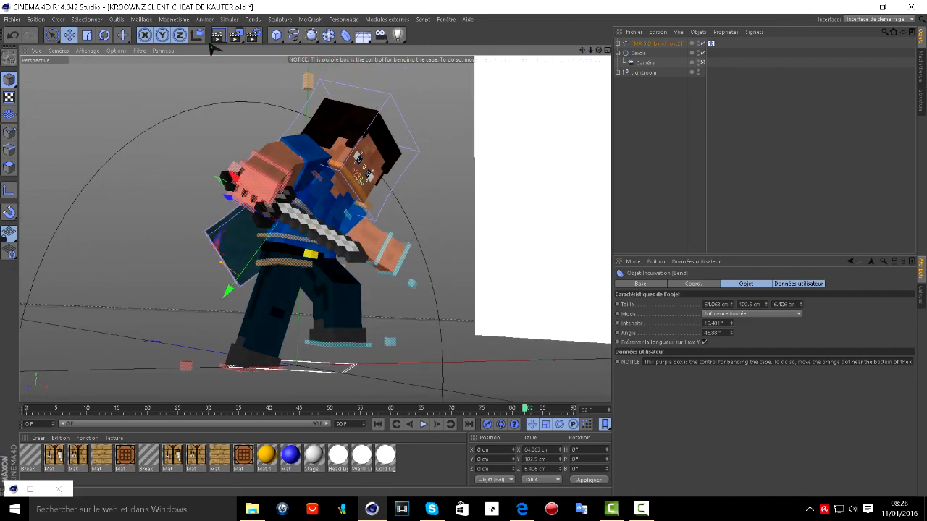
- Render the current frame to the picture viewer, check the image, and close the viewer and the content browser
{"action": "left_click", "coordinate": [235, 36]}
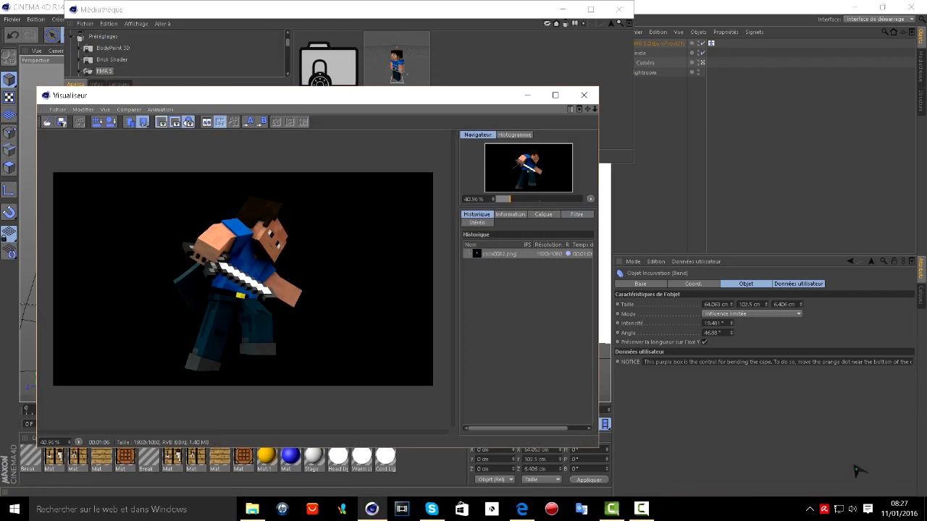
{"action": "scroll", "coordinate": [287, 289], "scroll_direction": "down", "scroll_amount": 3}
{"action": "scroll", "coordinate": [286, 289], "scroll_direction": "up", "scroll_amount": 4}
{"action": "scroll", "coordinate": [385, 222], "scroll_direction": "down", "scroll_amount": 2}
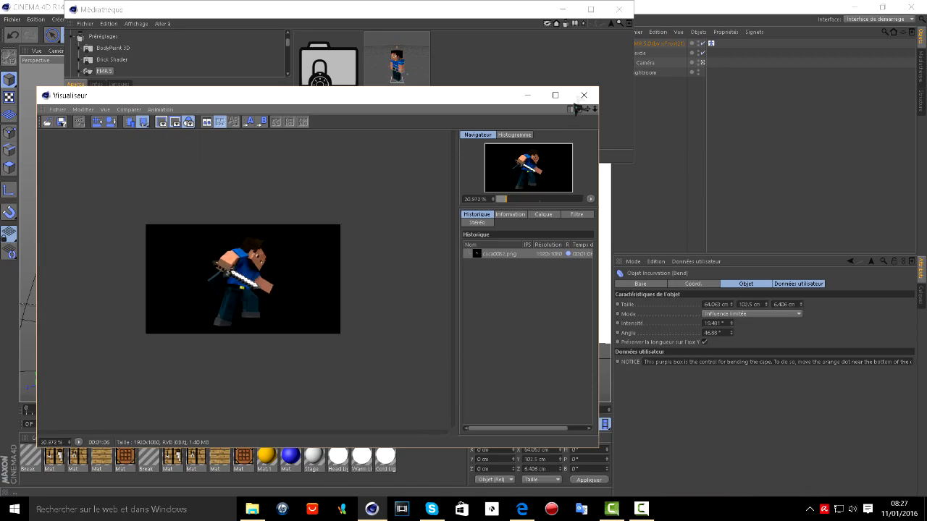
{"action": "left_click", "coordinate": [584, 95]}
{"action": "left_click", "coordinate": [624, 6]}
- Minimize the open windows, open the rendered caca0082.png from the desktop in Photos, and examine the character up close
{"action": "left_click", "coordinate": [853, 7]}
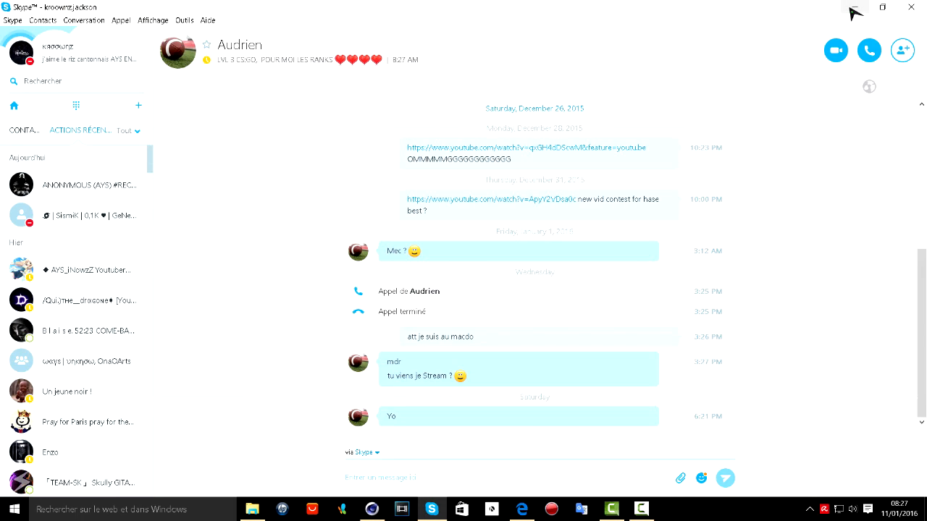
{"action": "left_click", "coordinate": [859, 8]}
{"action": "double_click", "coordinate": [202, 375]}
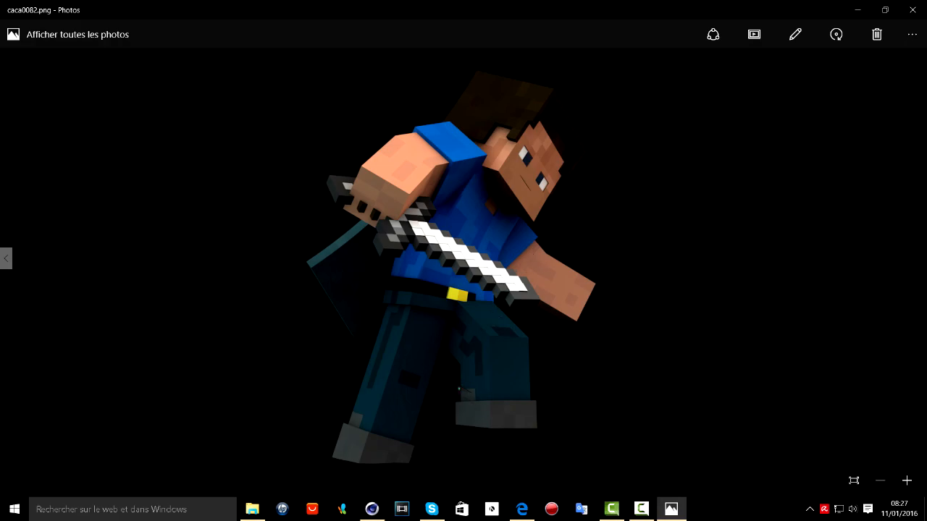
{"action": "scroll", "coordinate": [506, 348], "scroll_direction": "up", "scroll_amount": 3}
{"action": "scroll", "coordinate": [505, 347], "scroll_direction": "down", "scroll_amount": 3}
{"action": "left_click", "coordinate": [641, 509]}
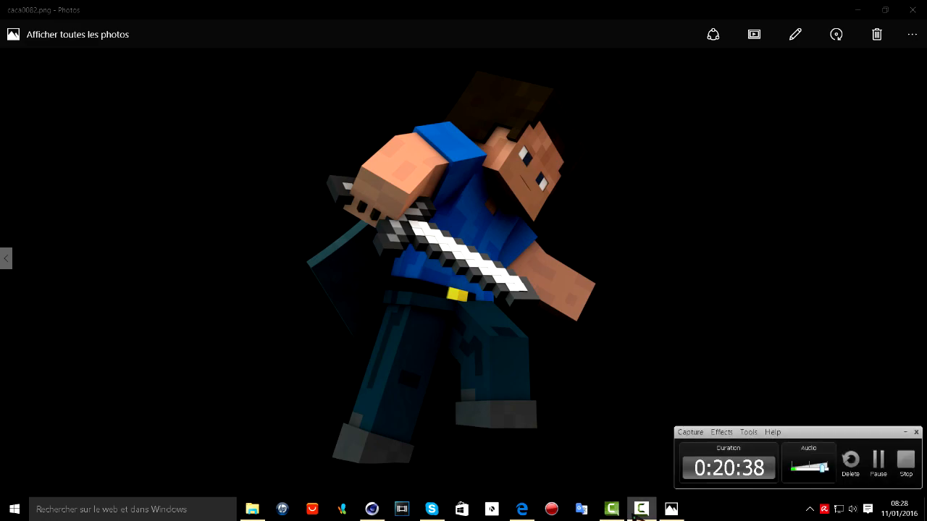
{"action": "left_click", "coordinate": [640, 509]}
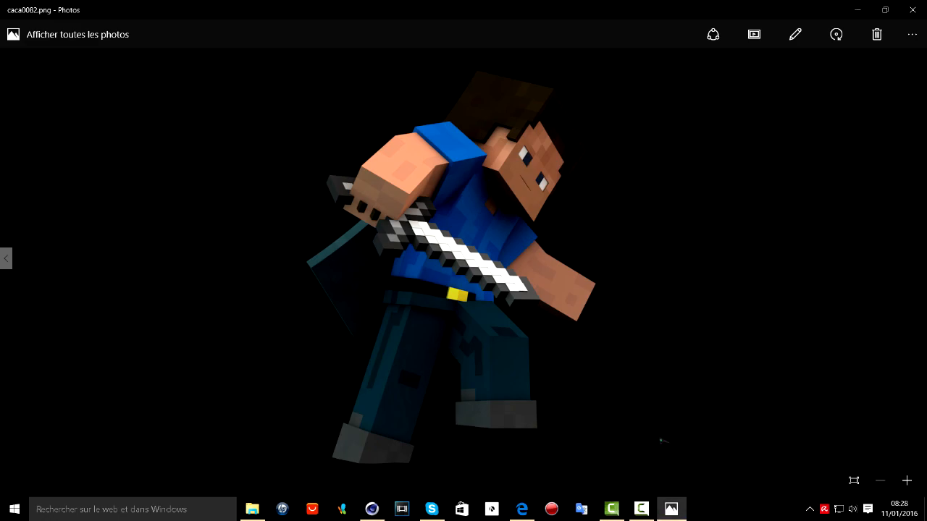